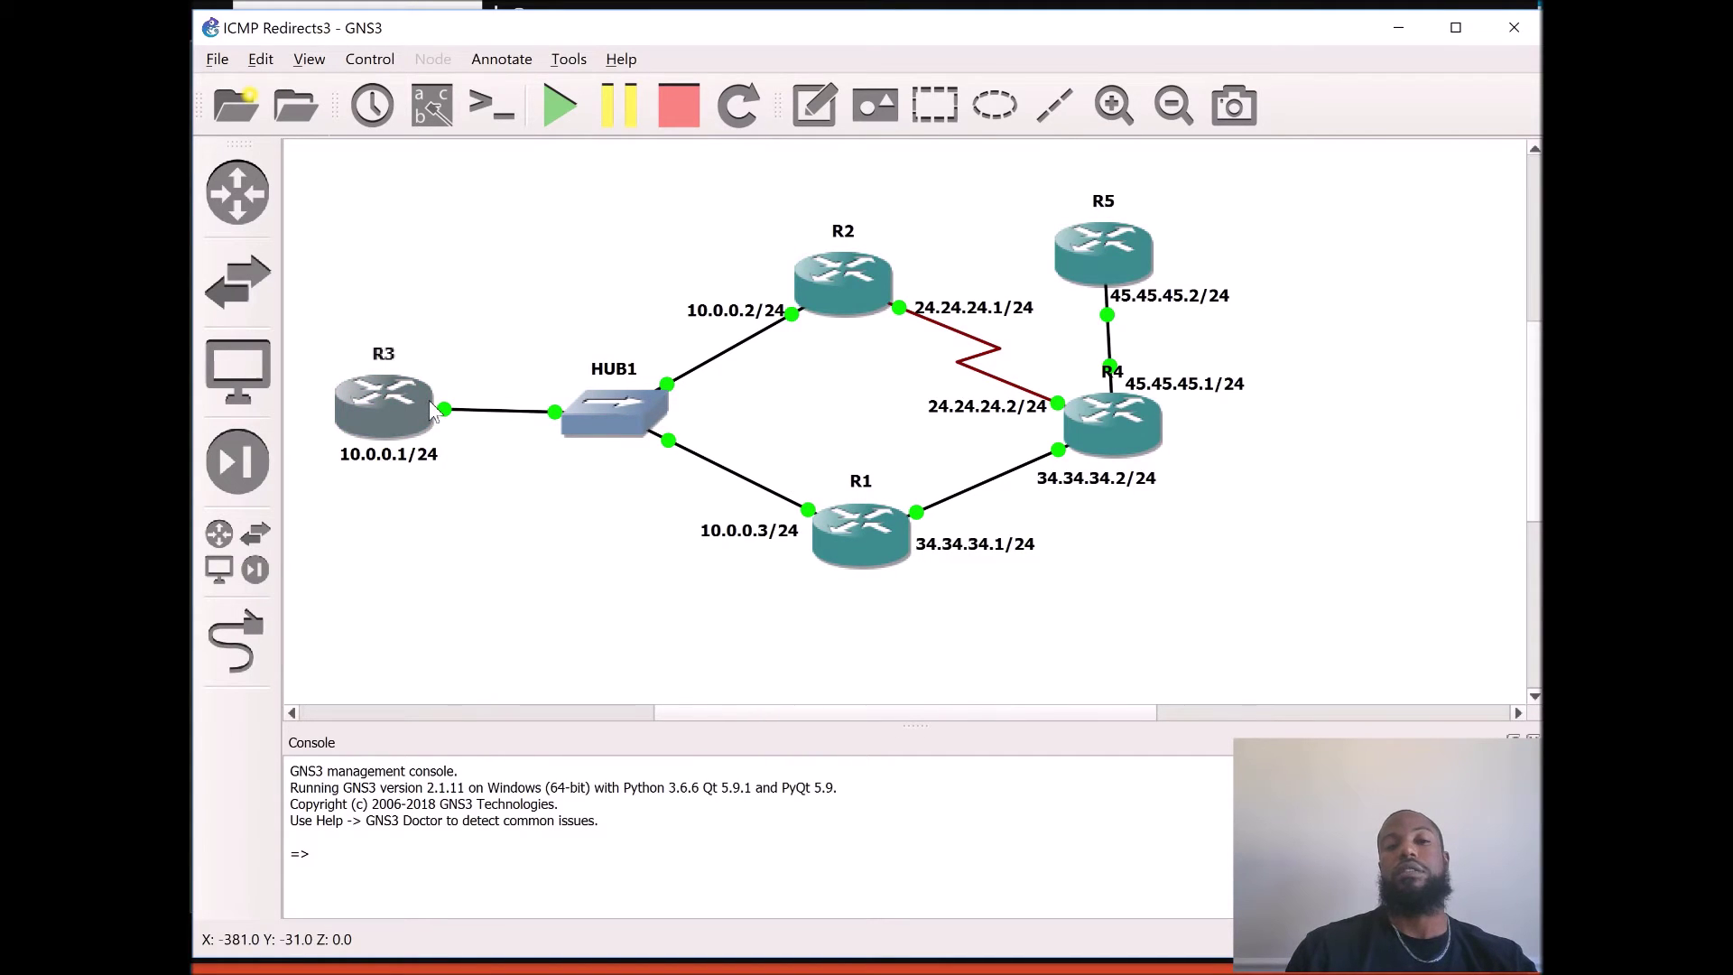
# Switch to the R3 console in Solar-PuTTY and enable ICMP packet debugging with debug ip icmp.
pyautogui.moveTo(431, 399)
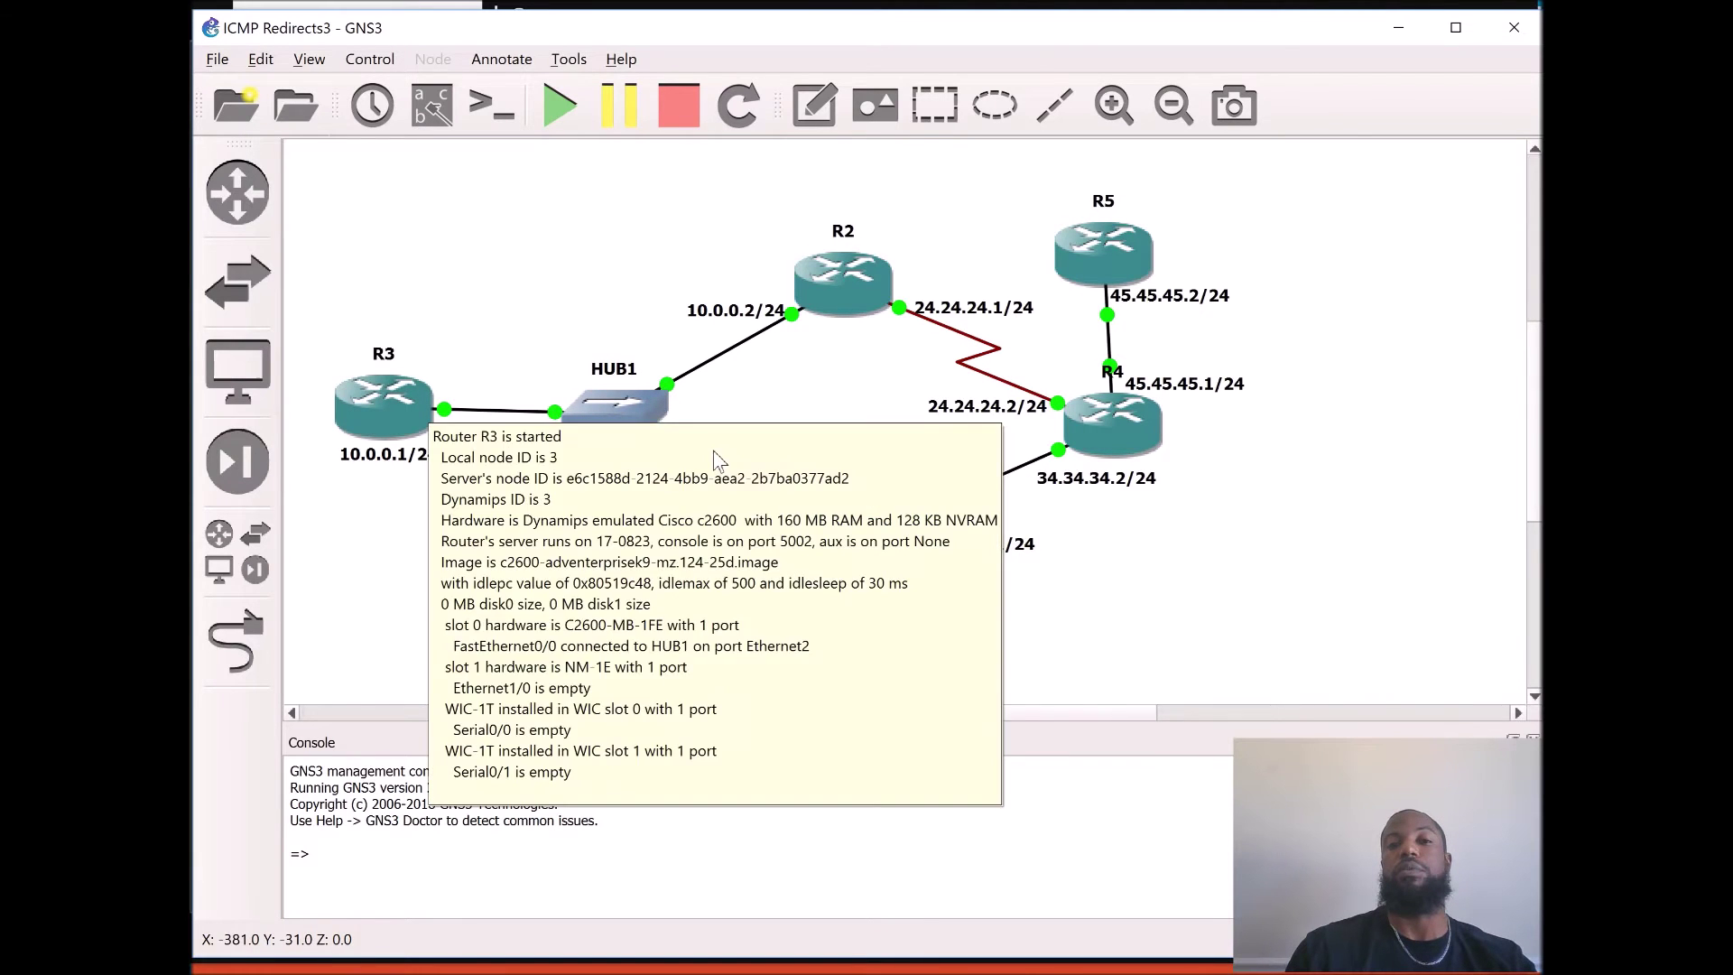
pyautogui.moveTo(1103, 432)
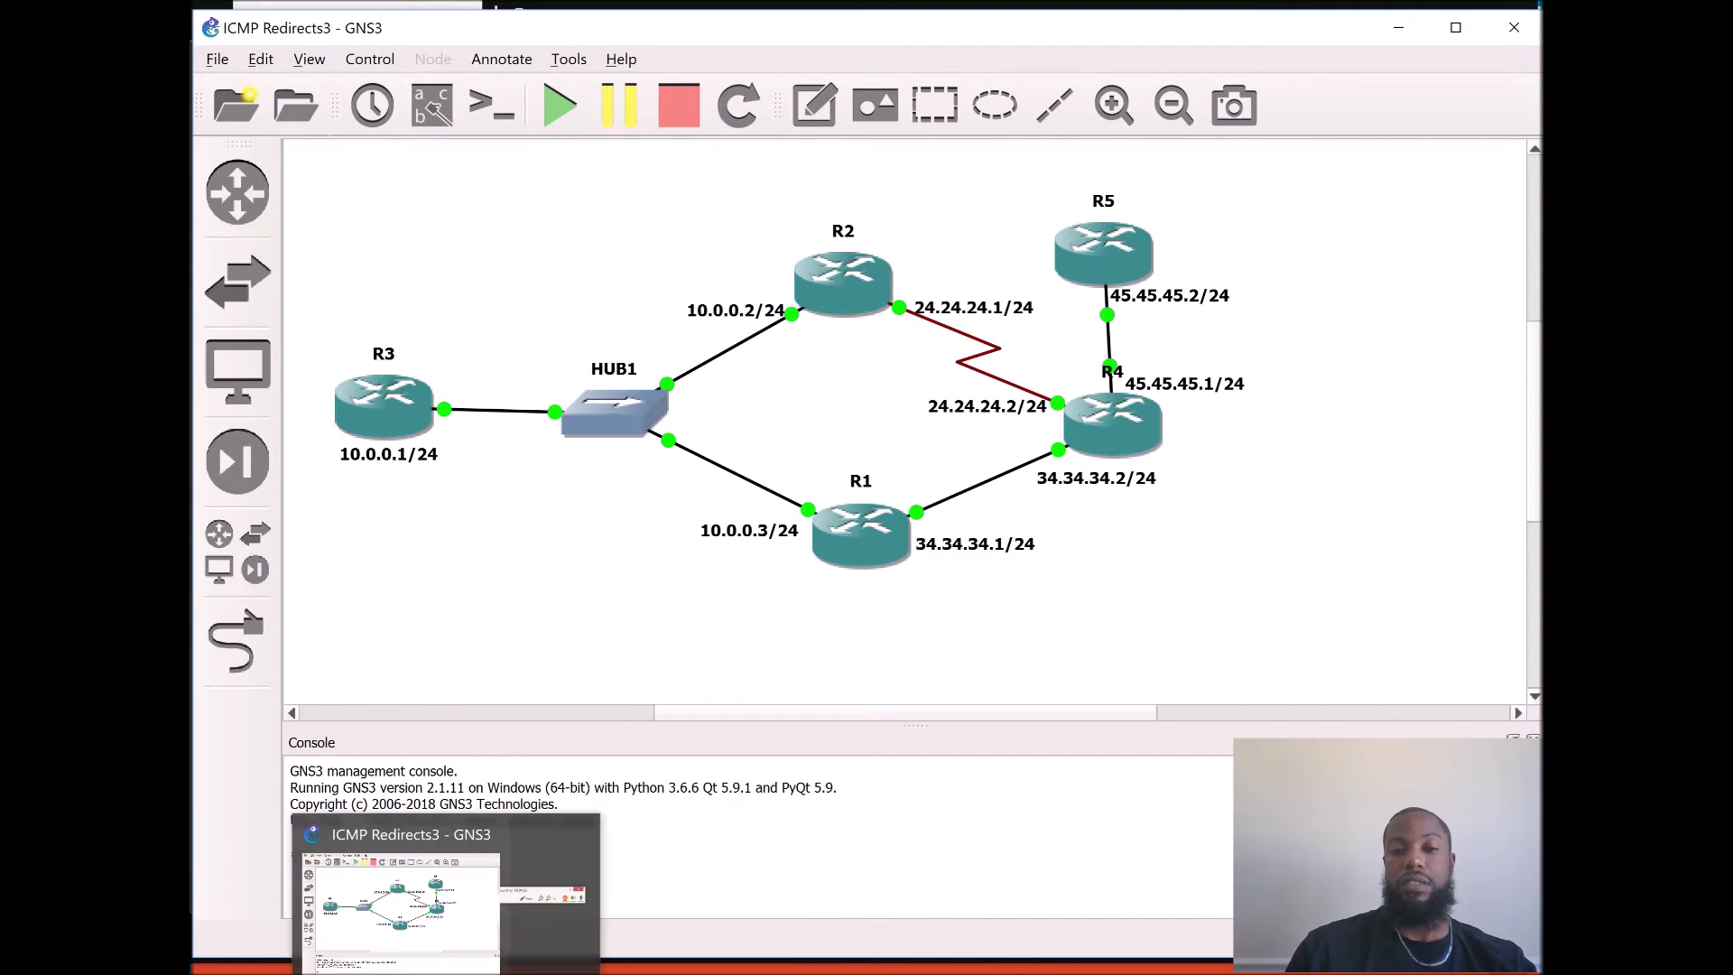
pyautogui.click(457, 609)
pyautogui.write('pin')
pyautogui.press('BackSpace')
pyautogui.press('BackSpace')
pyautogui.press('BackSpace')
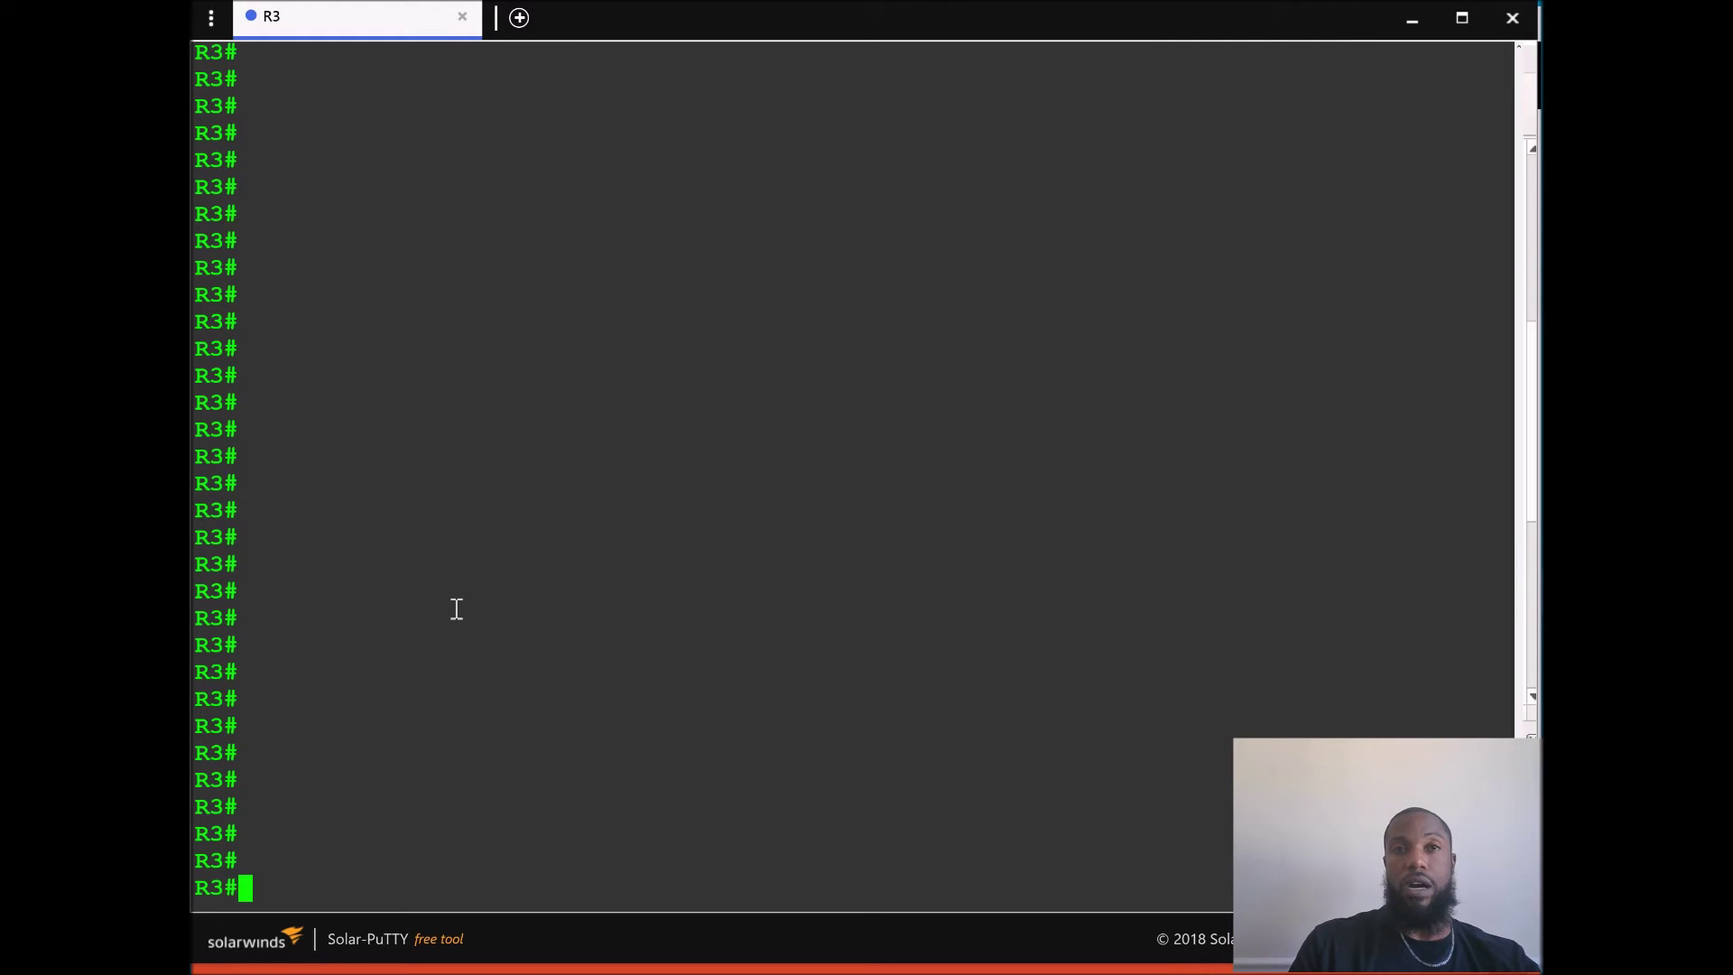
pyautogui.write('deb')
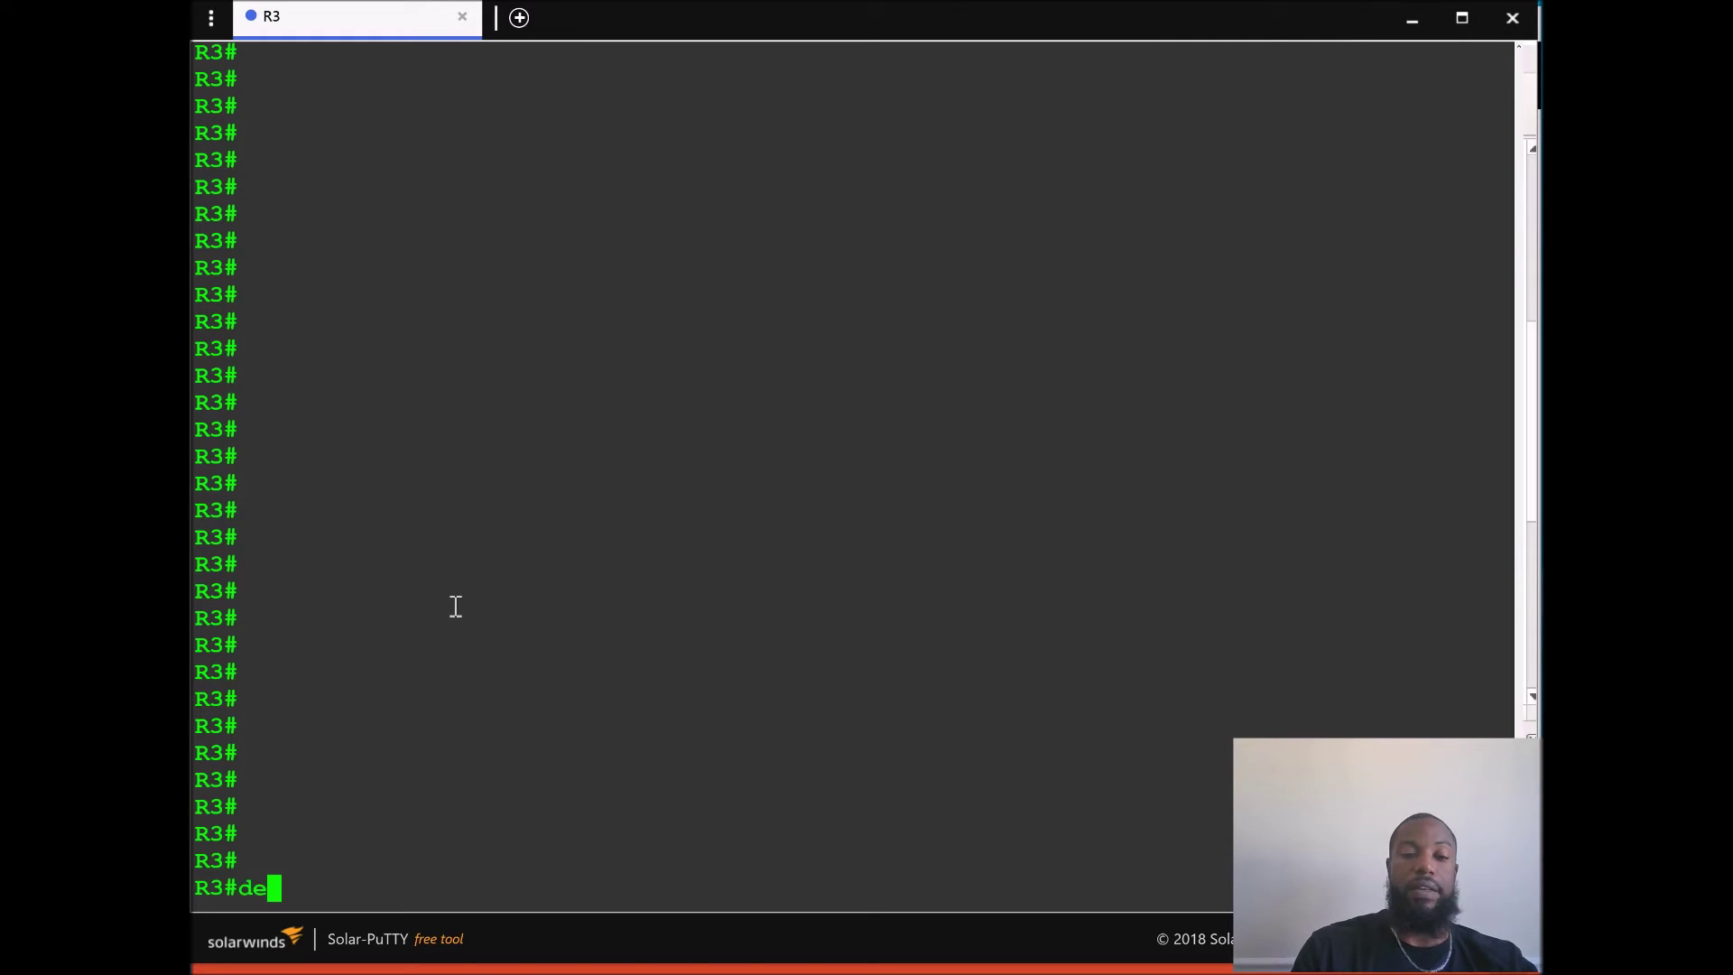
pyautogui.press('Tab')
pyautogui.write('ip ic')
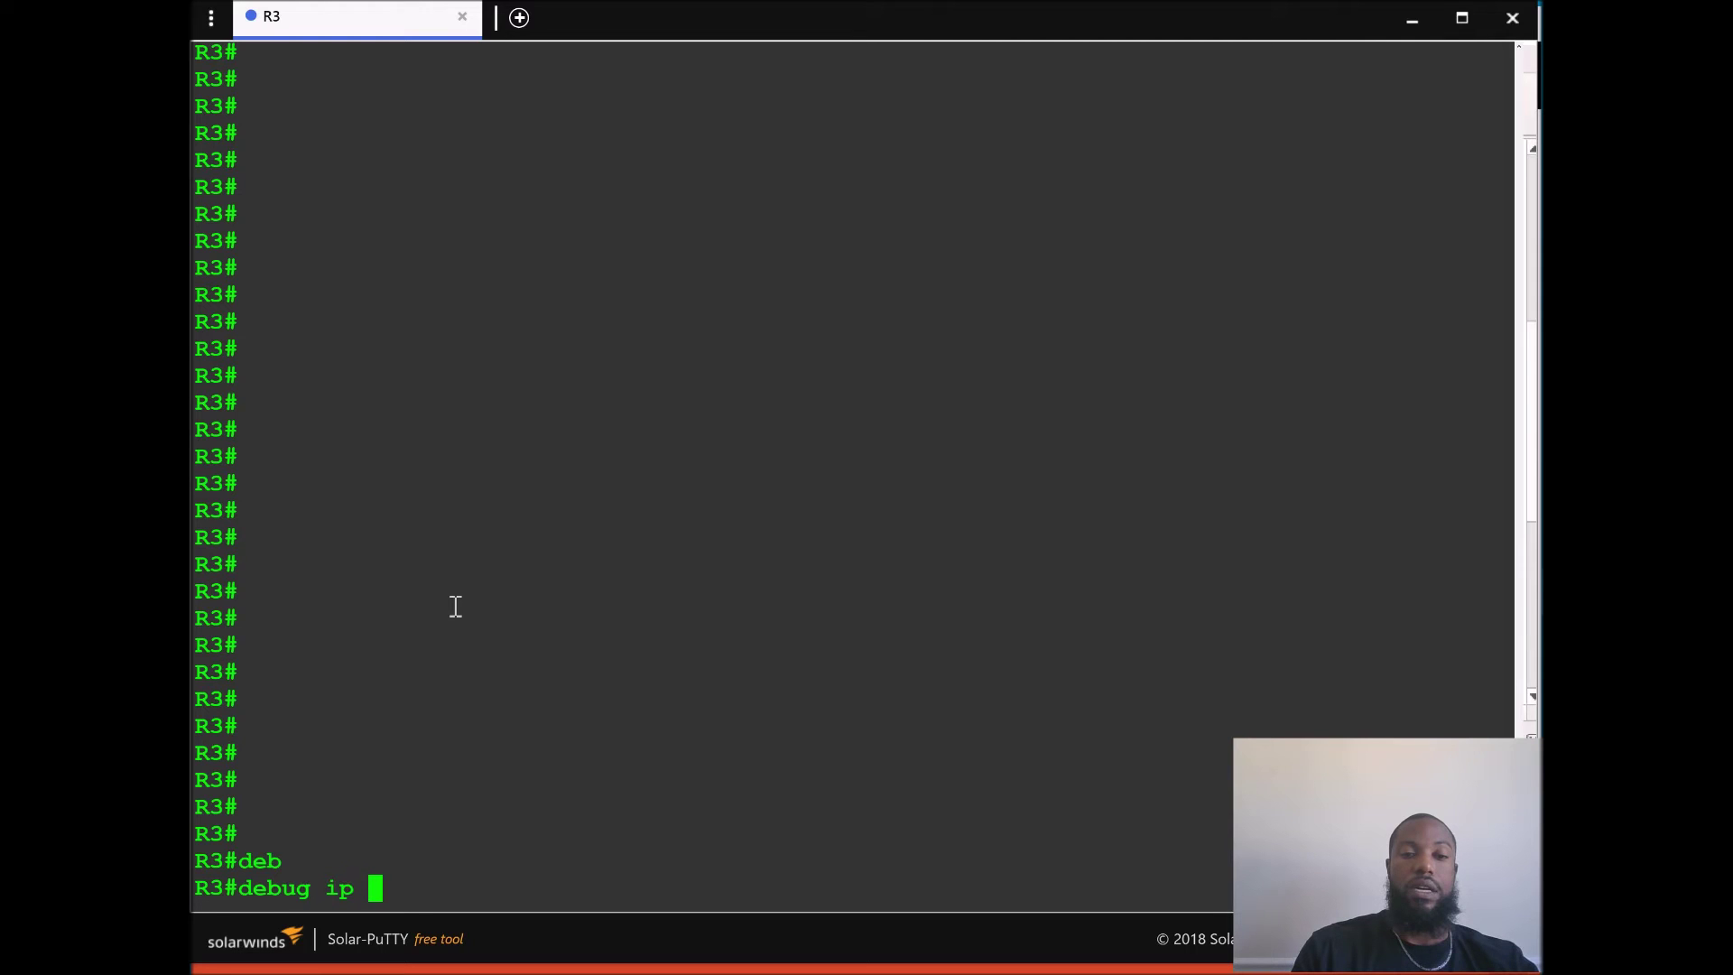
pyautogui.press('Tab')
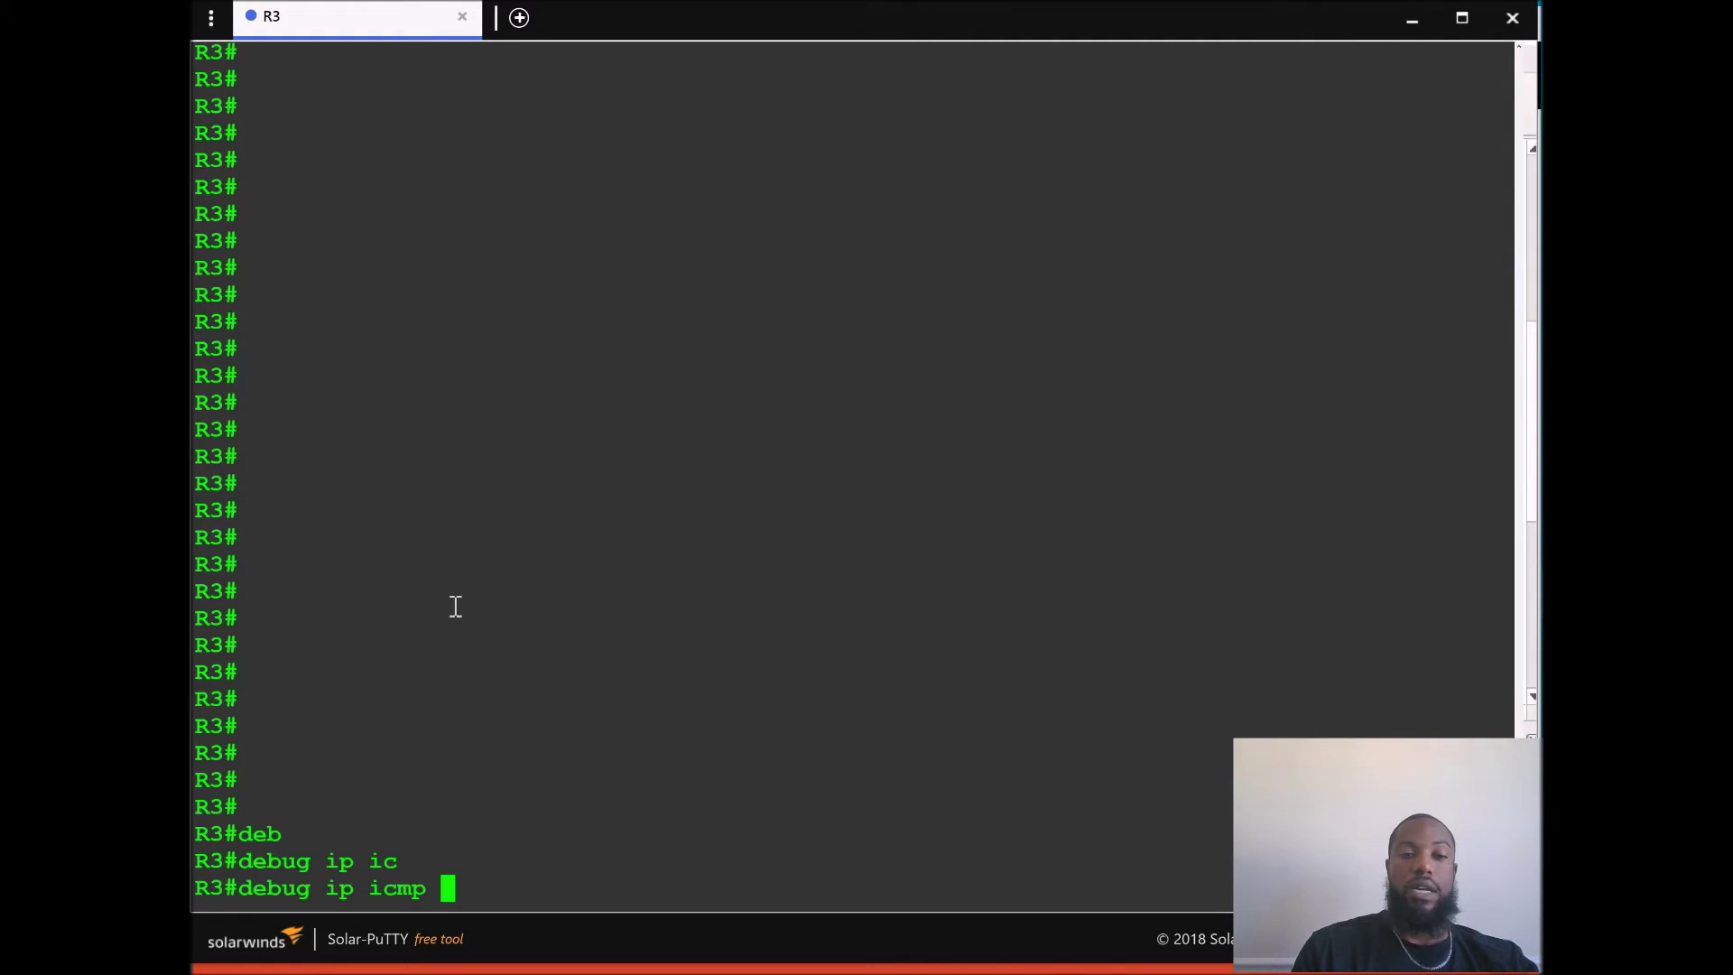
pyautogui.press('Return')
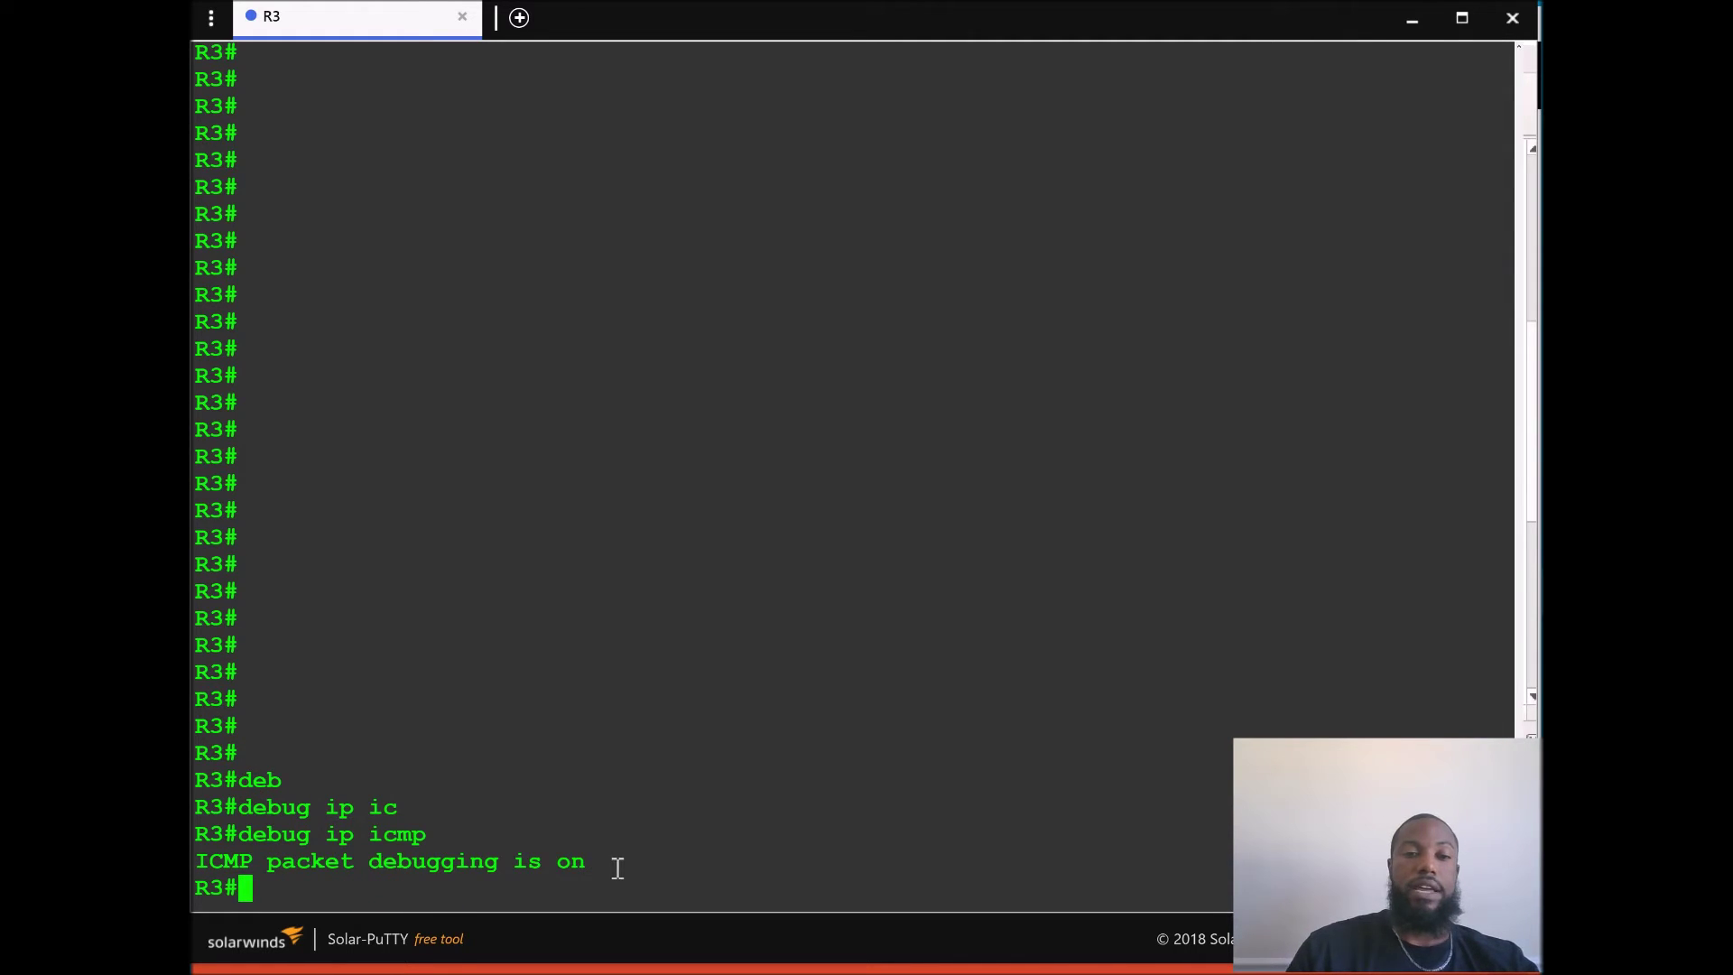
pyautogui.moveTo(593, 867); pyautogui.dragTo(196, 866)
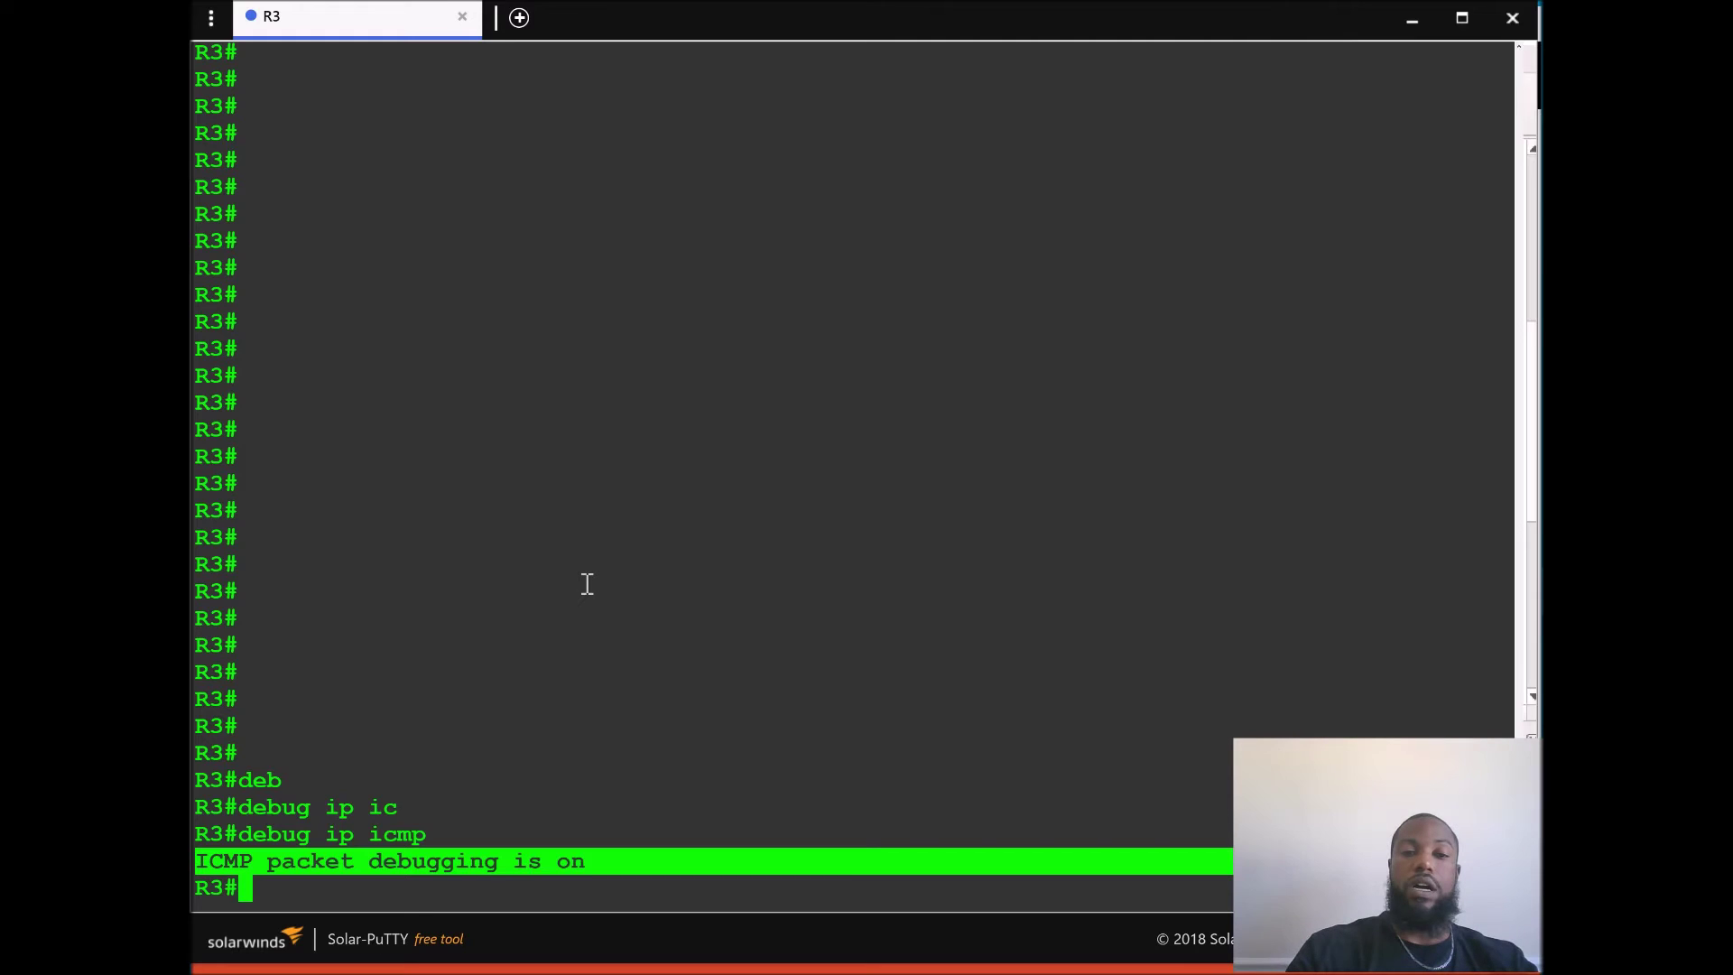
# Ping 4.4.4.4 from R3.
pyautogui.write('ping ')
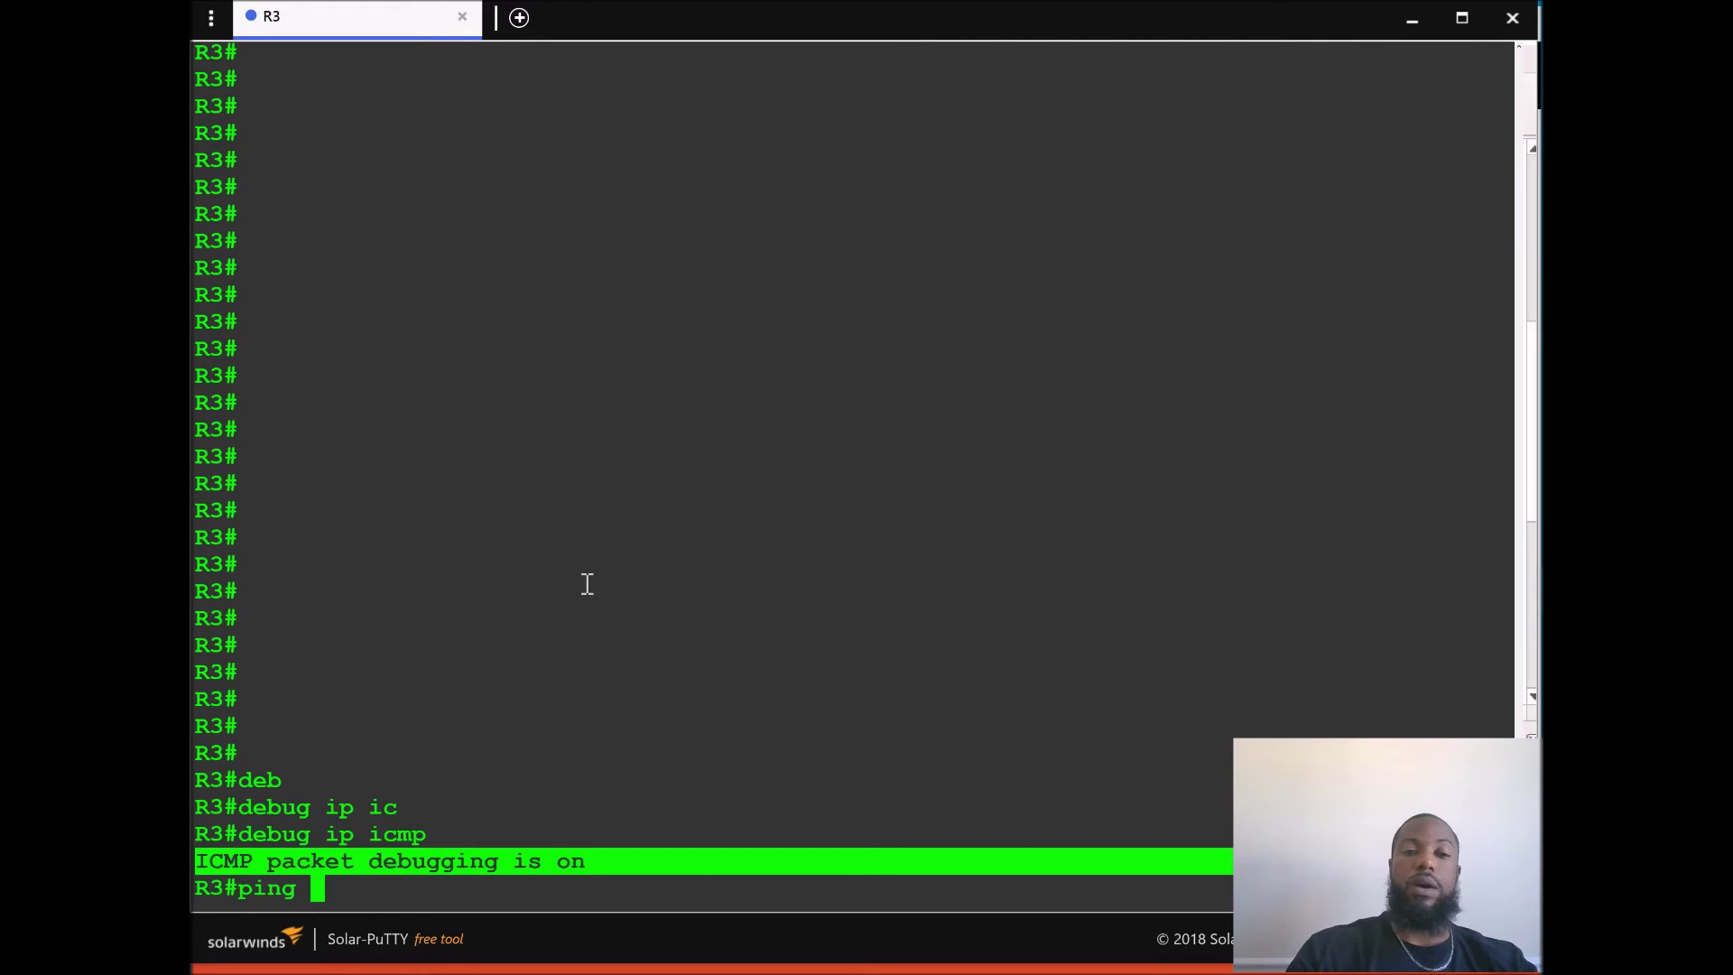
pyautogui.write('4.4.4.4')
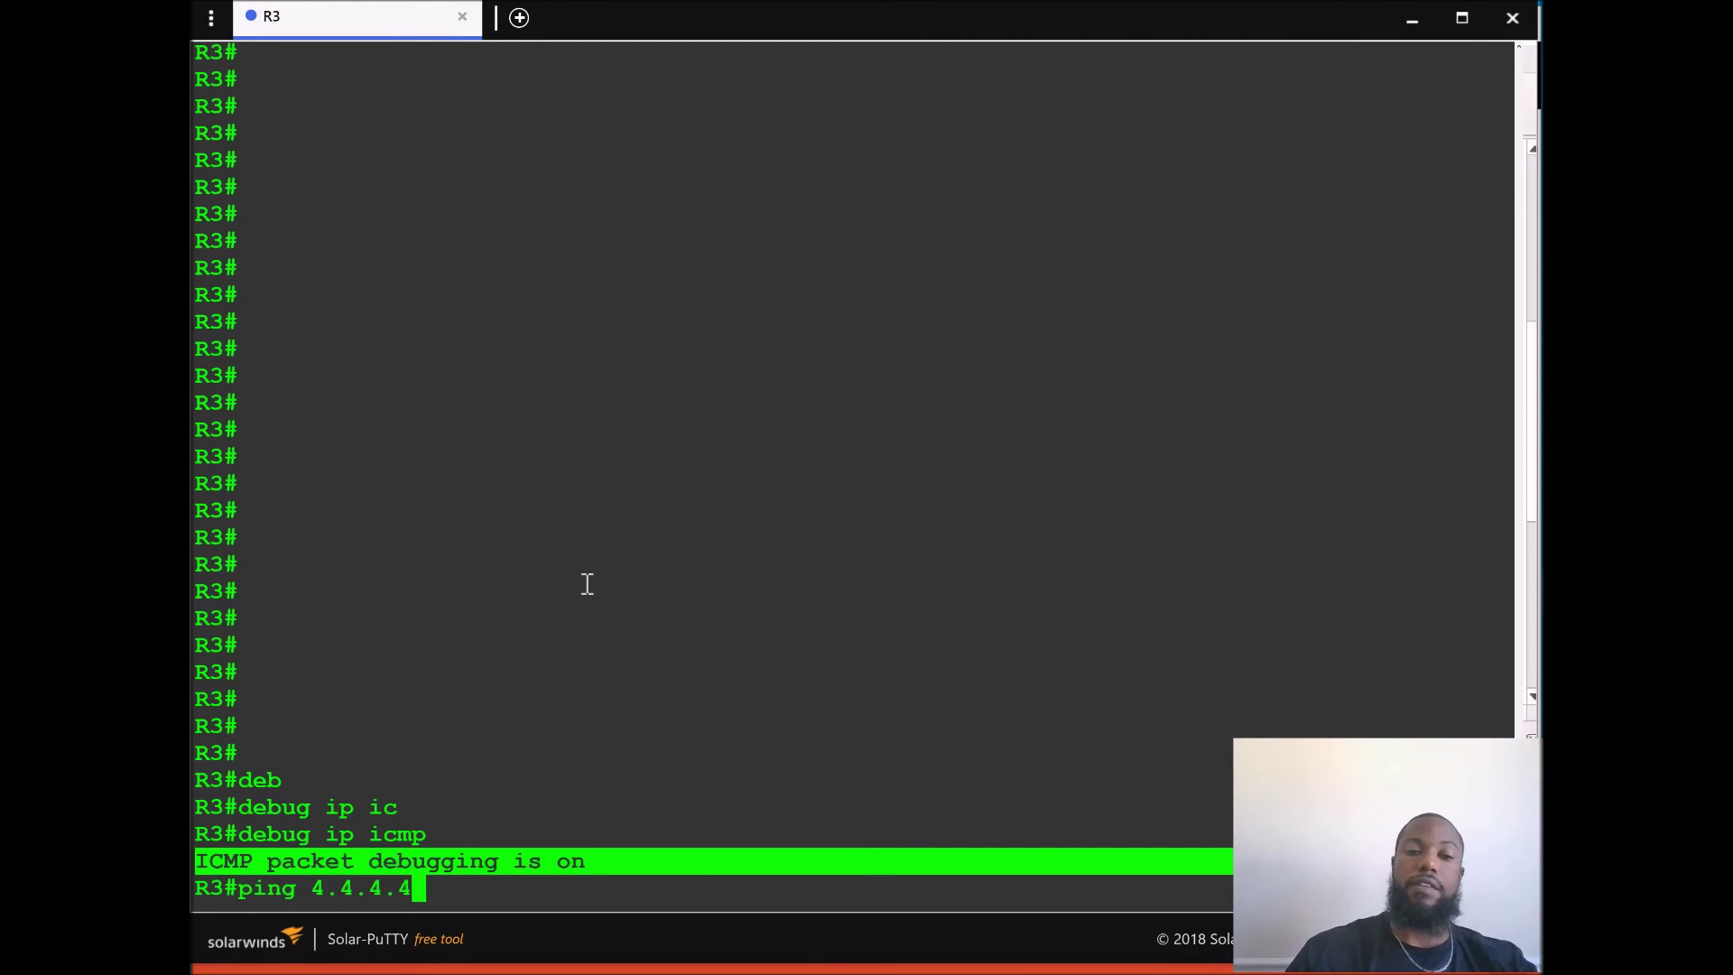
pyautogui.press('Return')
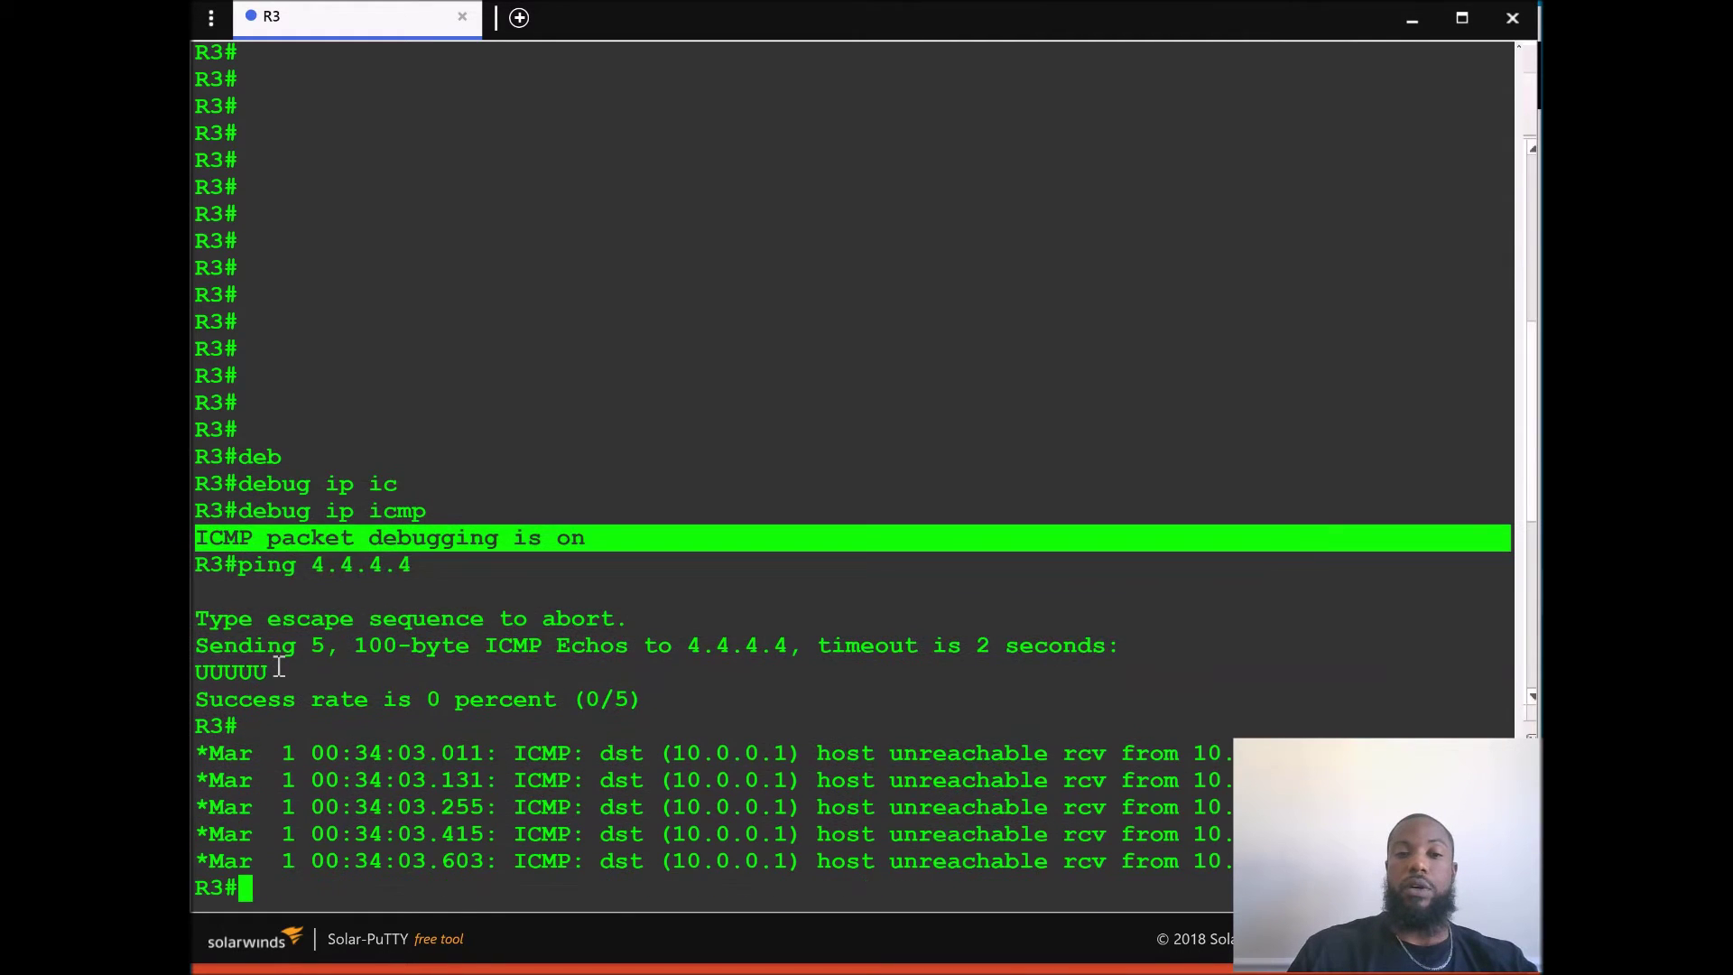
# Examine the ping reply codes and the ICMP debug messages in the R3 console.
pyautogui.tripleClick(213, 669)
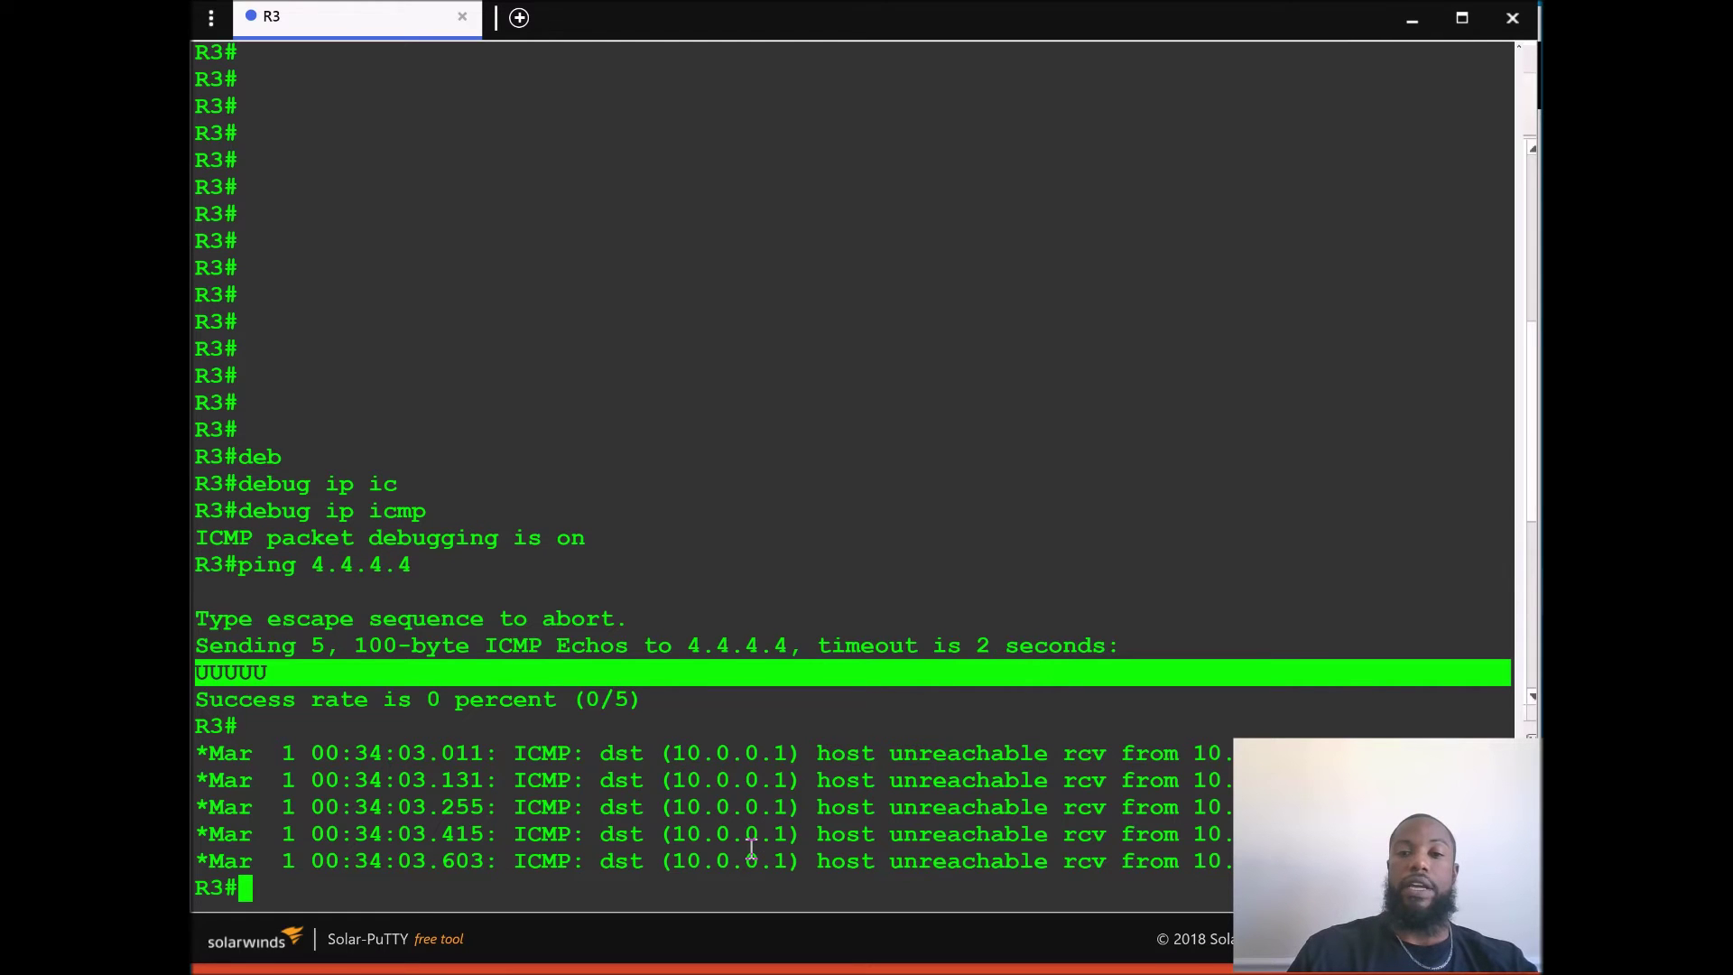
pyautogui.click(695, 864)
pyautogui.press('Return')
pyautogui.press('Return')
pyautogui.press('Return')
pyautogui.press('Return')
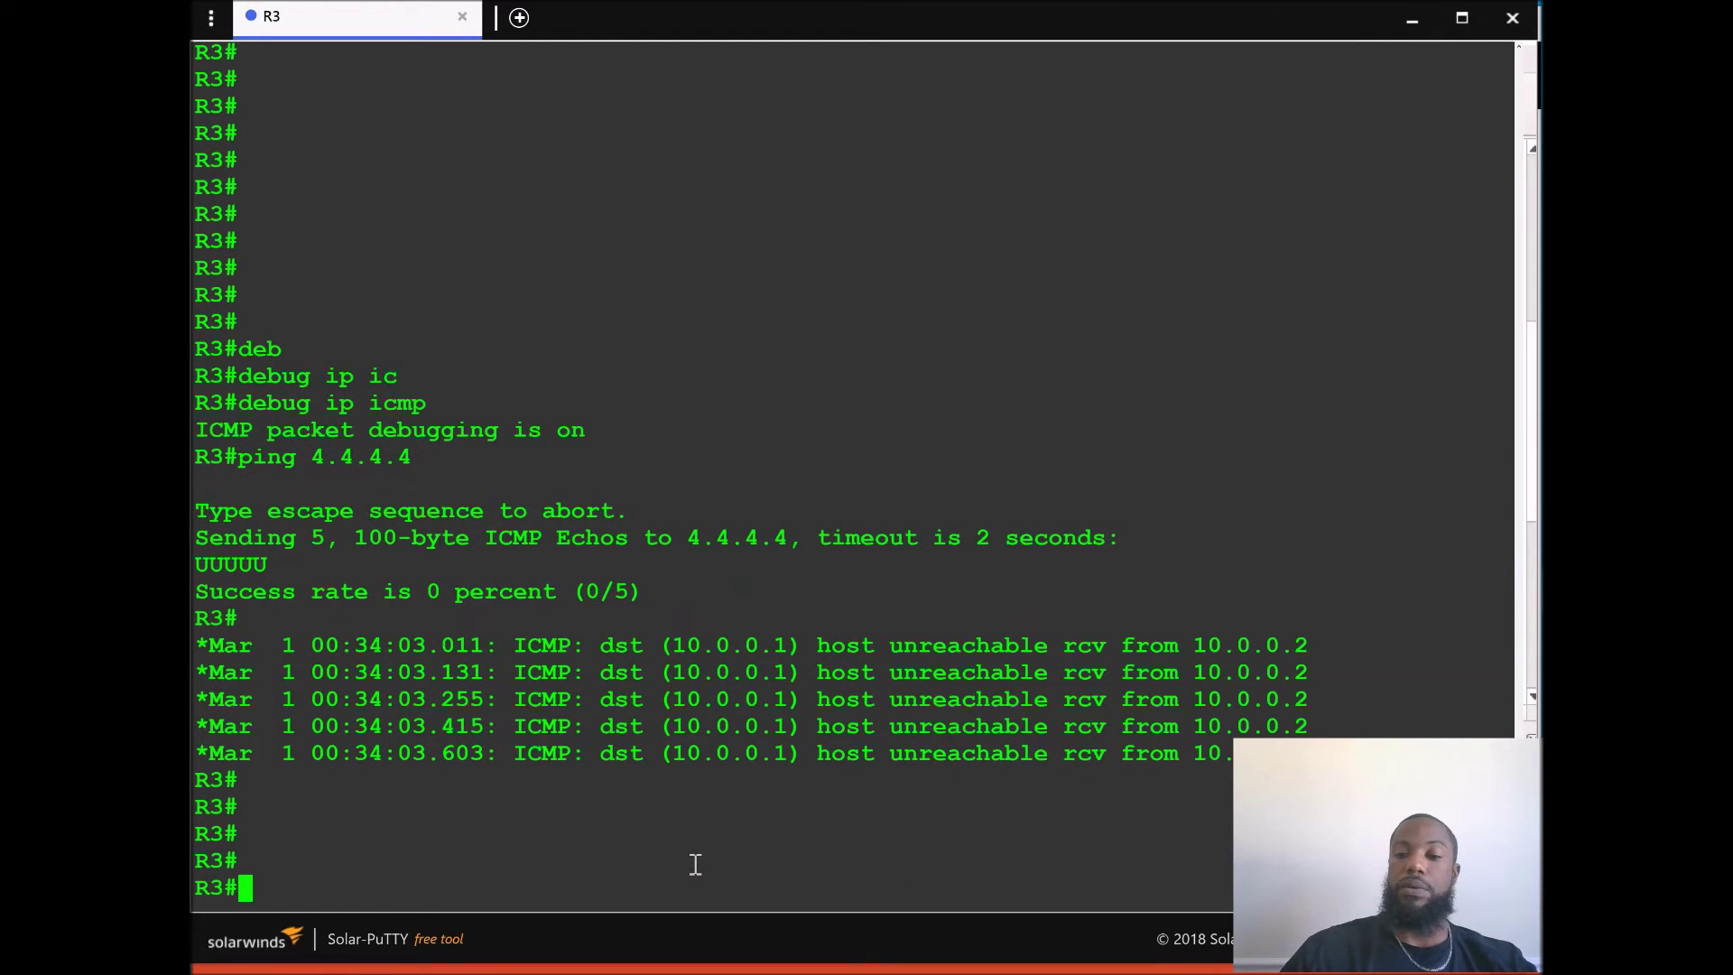
pyautogui.press('Return')
pyautogui.press('Return')
pyautogui.click(1385, 798)
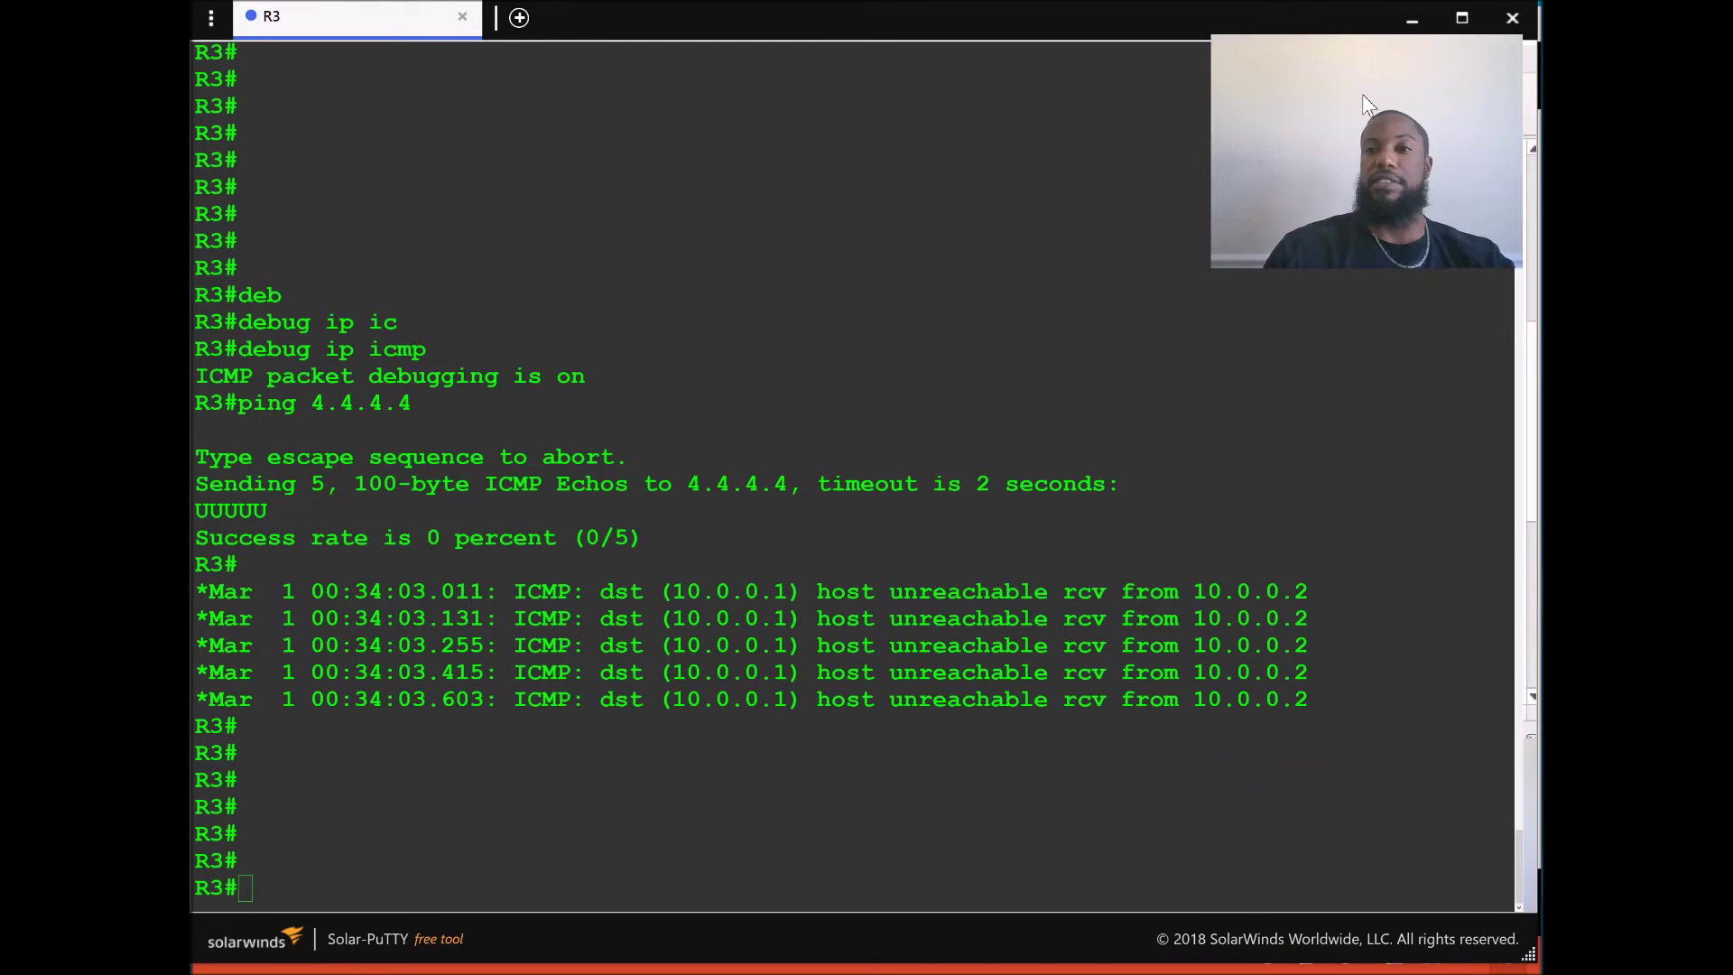
pyautogui.click(1031, 638)
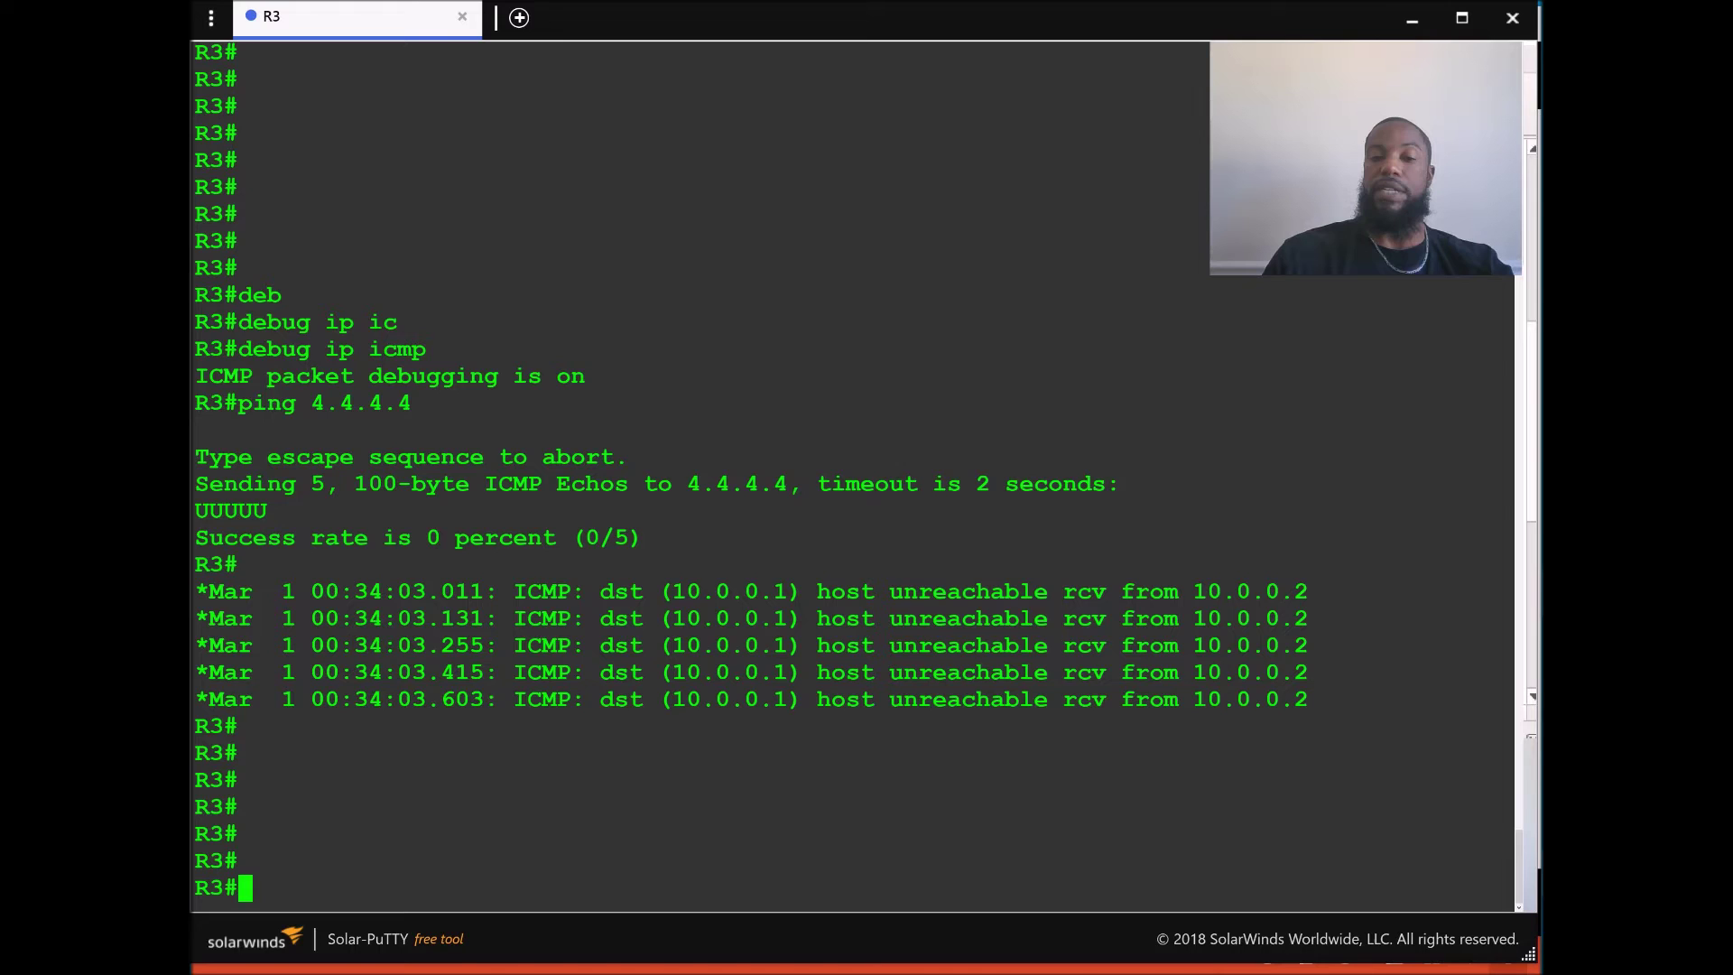
# Compare the sender address in R3's ICMP debug messages with the router addresses in the GNS3 topology.
pyautogui.hotkey('alt', 'Tab')
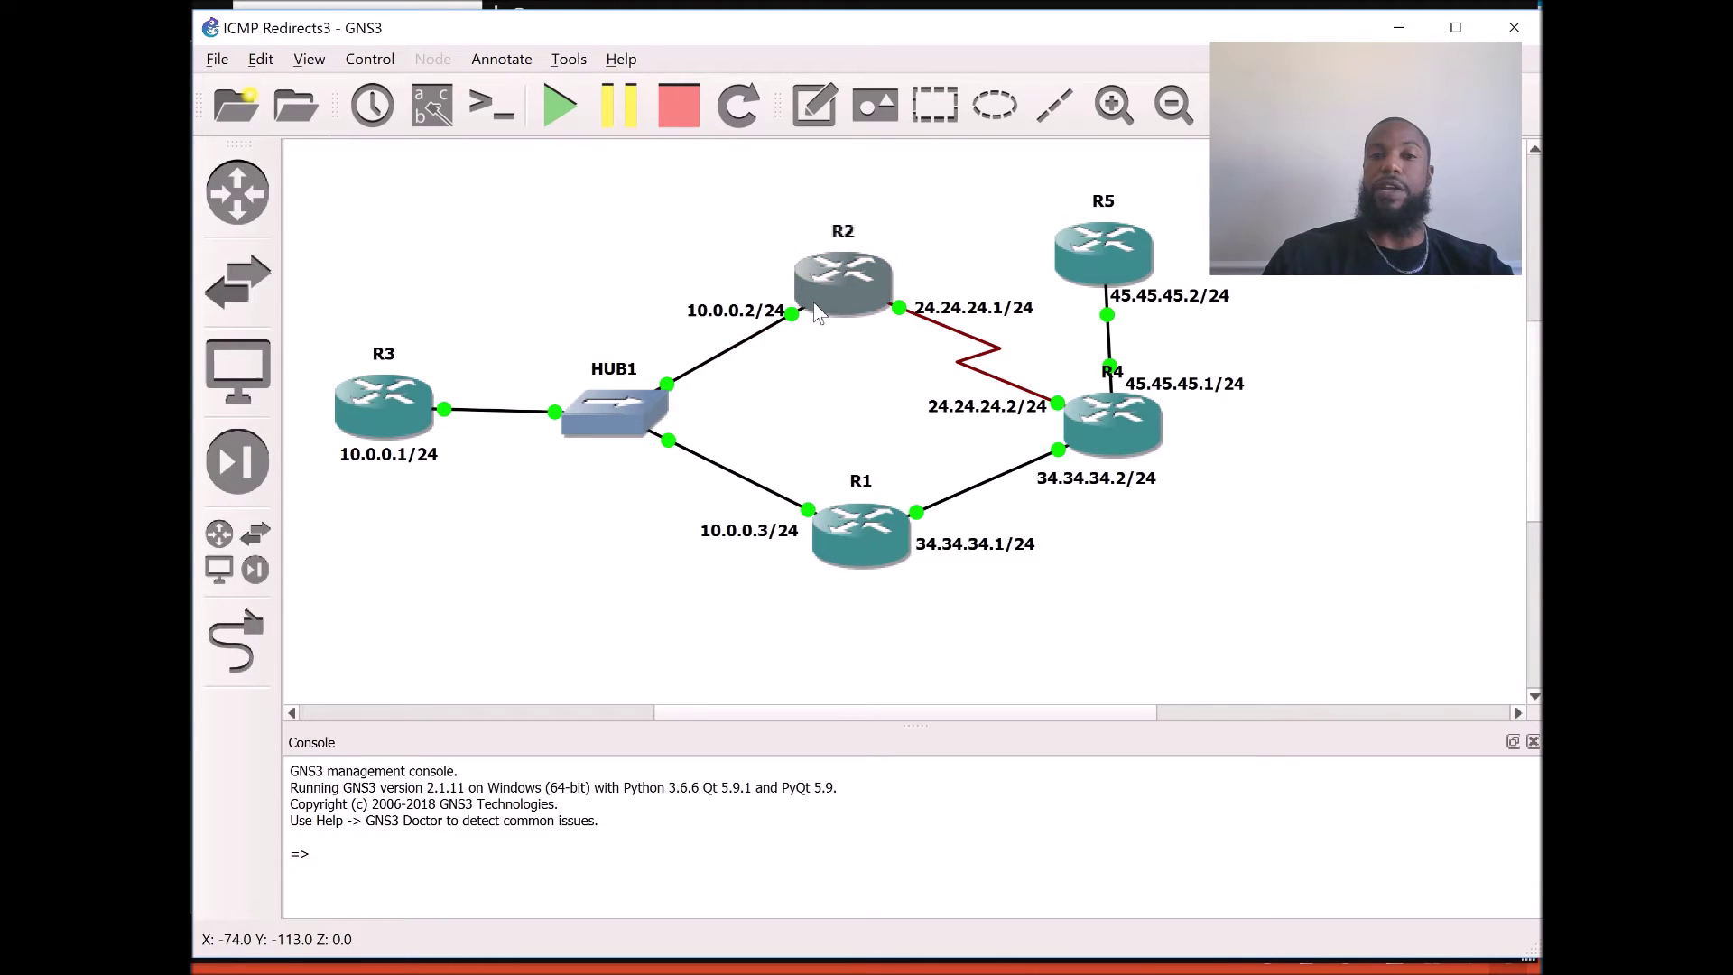
pyautogui.moveTo(817, 311)
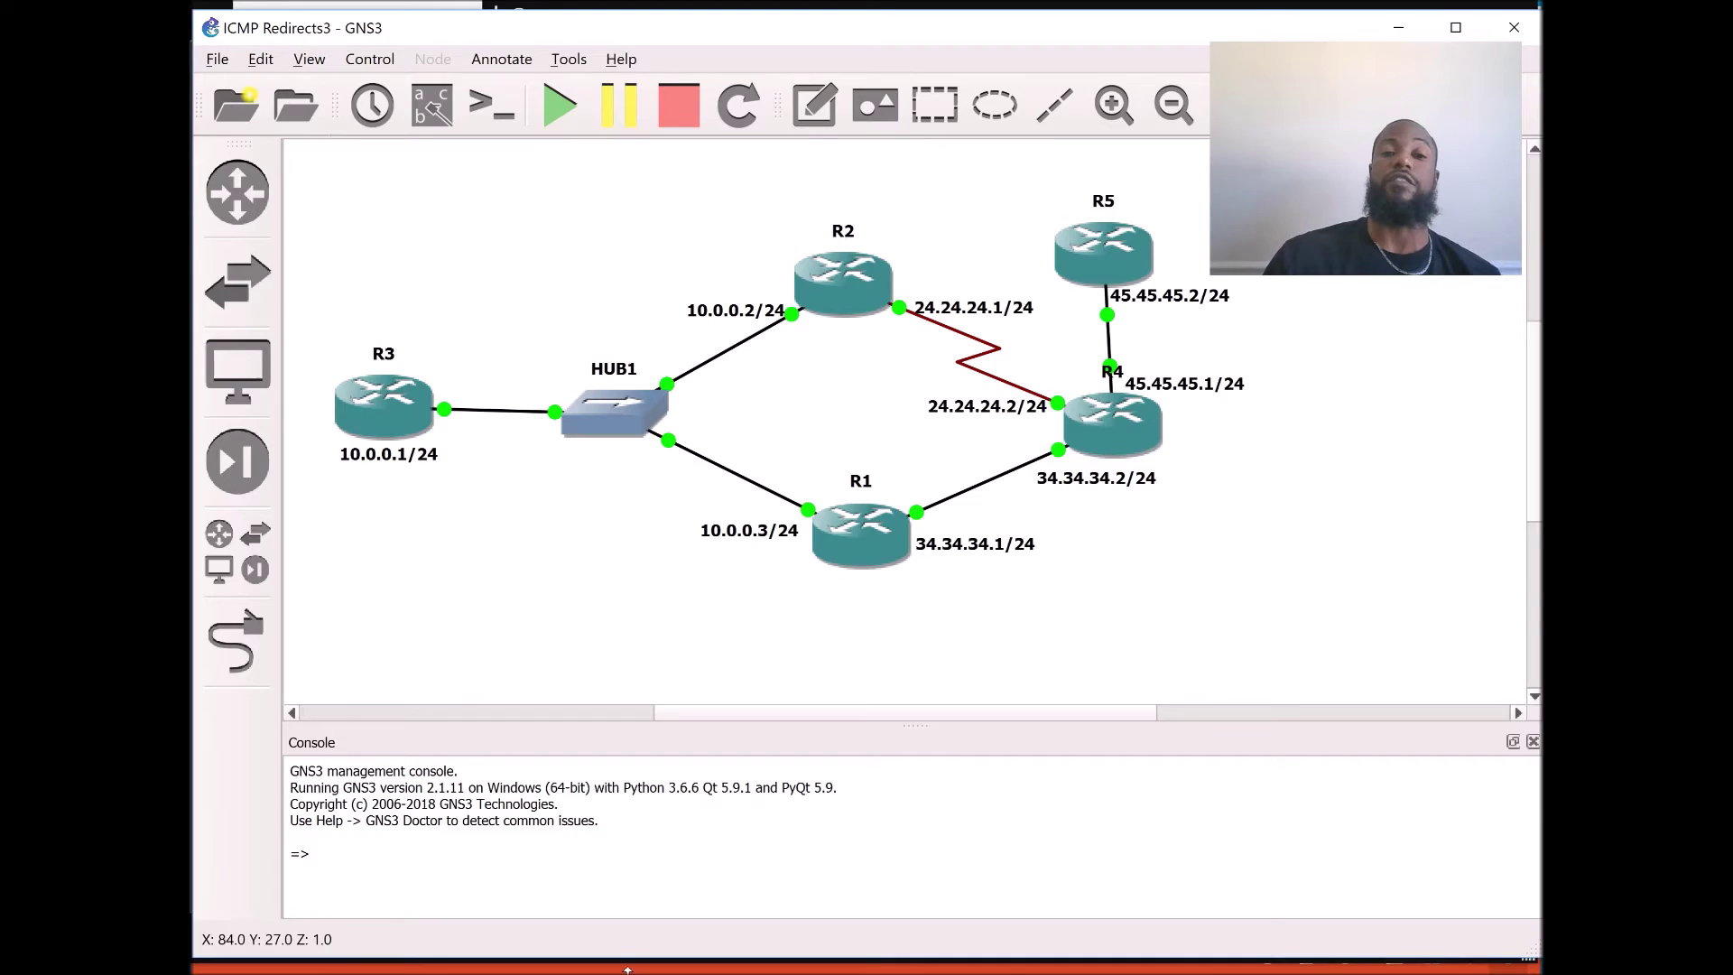
pyautogui.hotkey('alt', 'Tab')
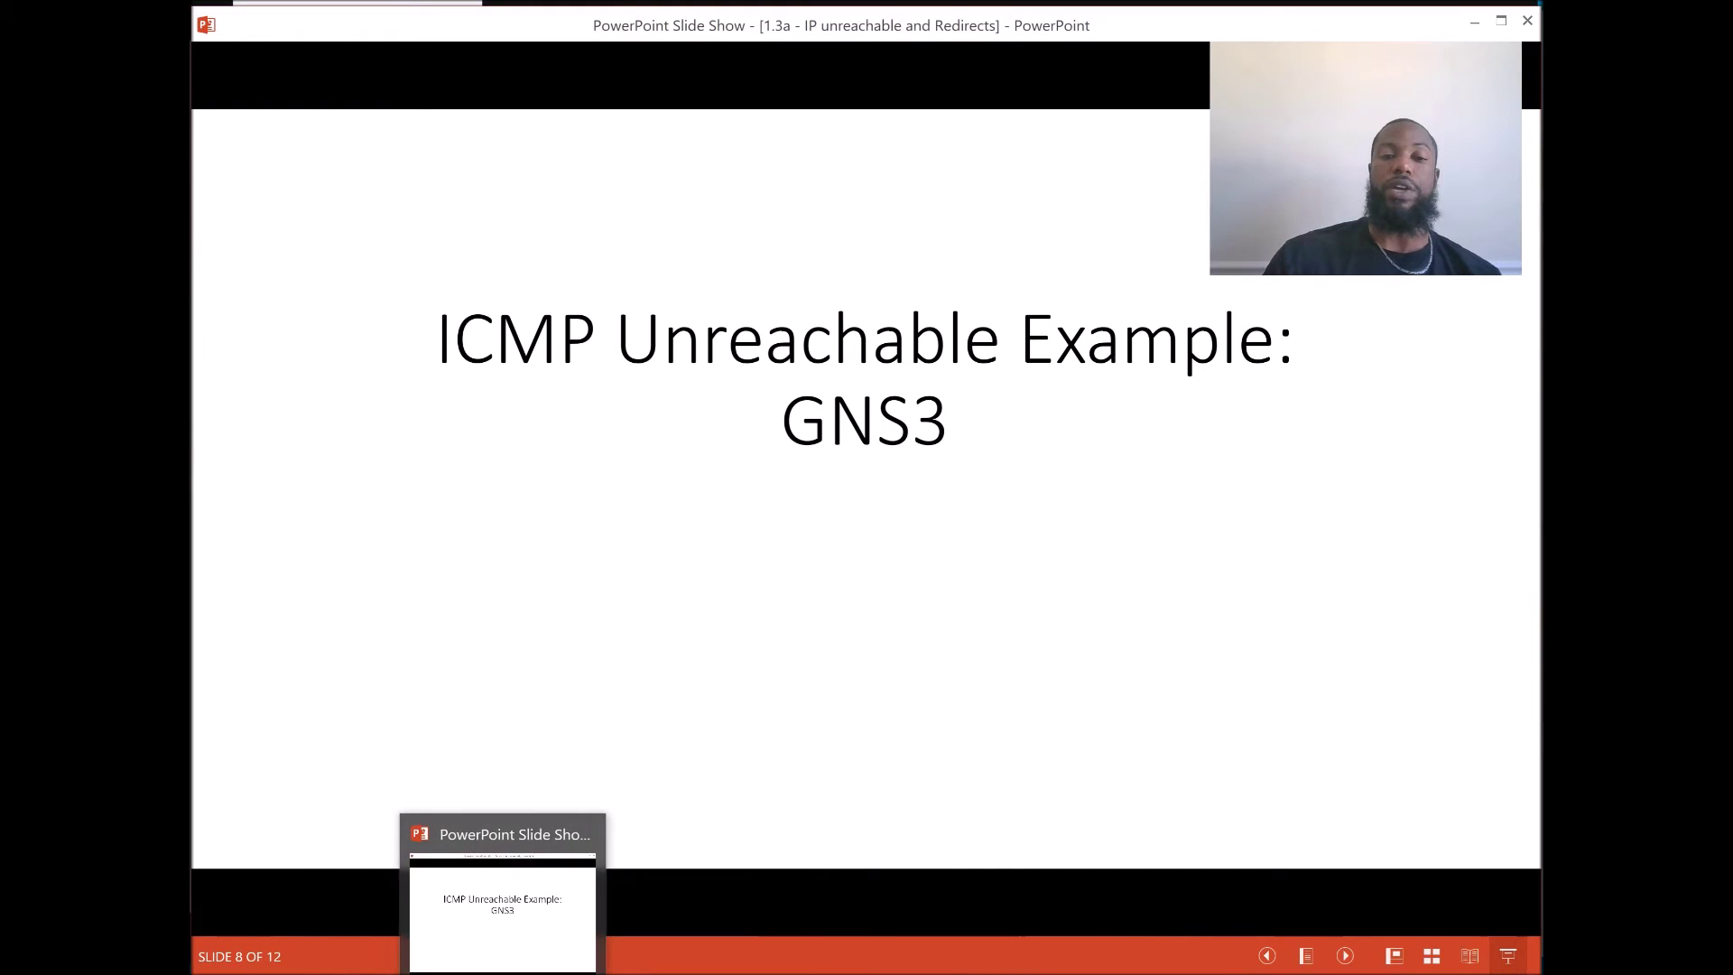
pyautogui.click(439, 912)
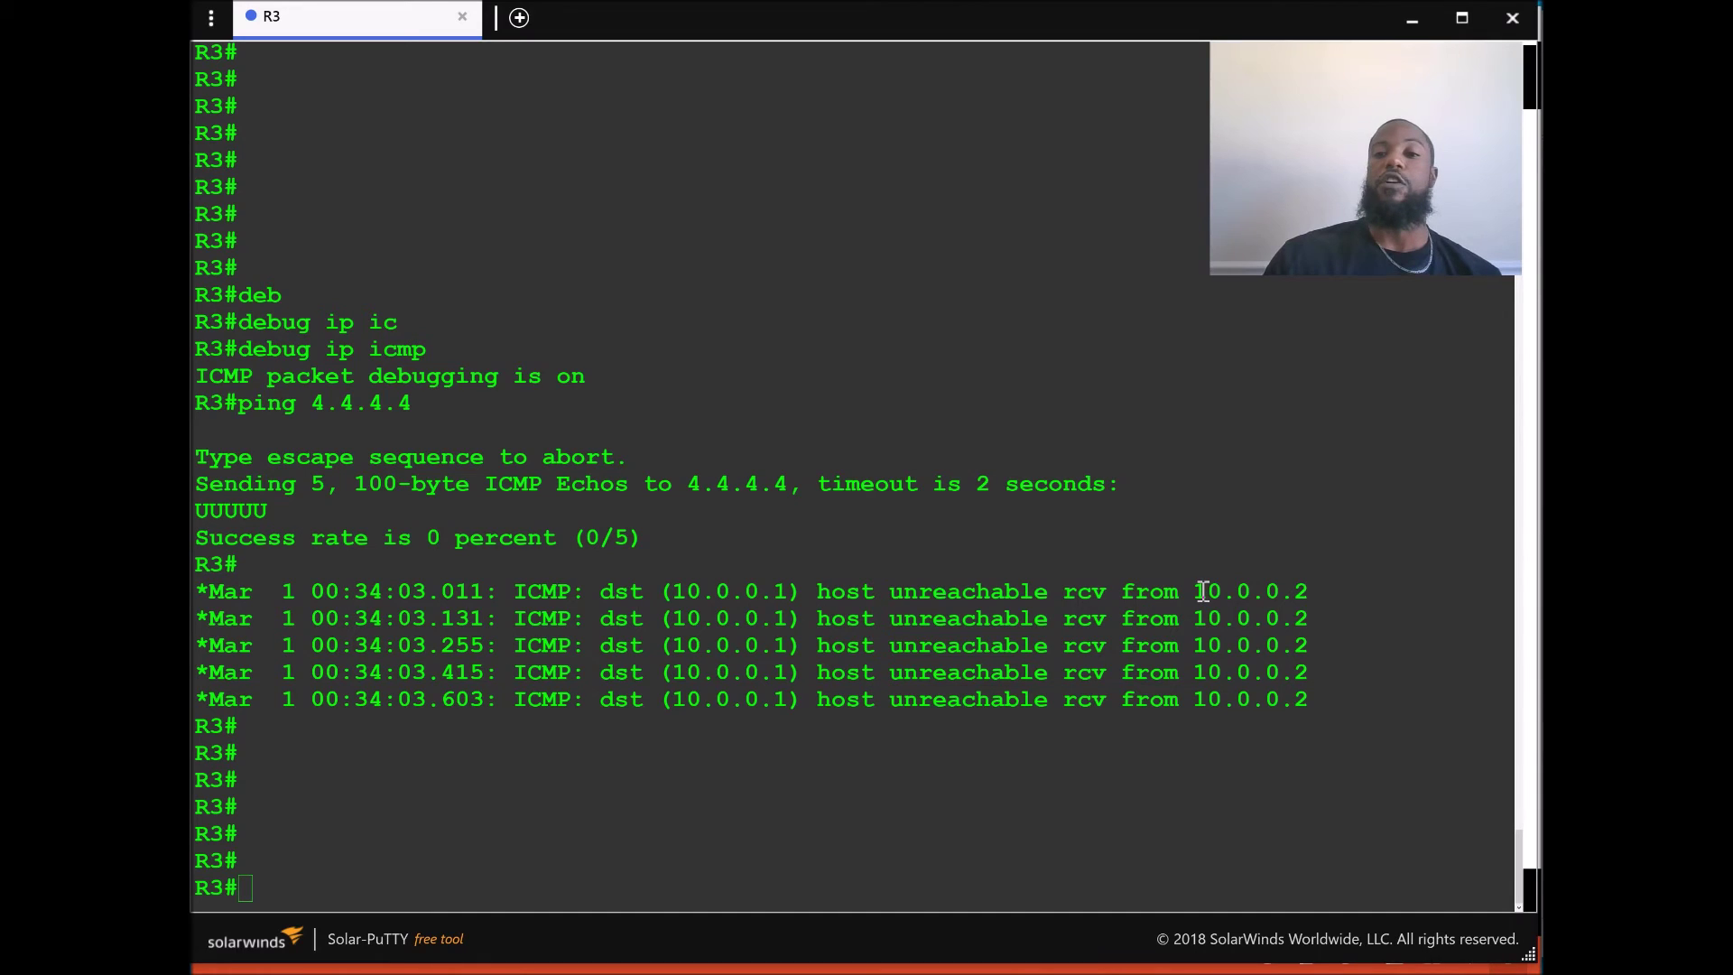
pyautogui.moveTo(1204, 591); pyautogui.dragTo(1315, 591)
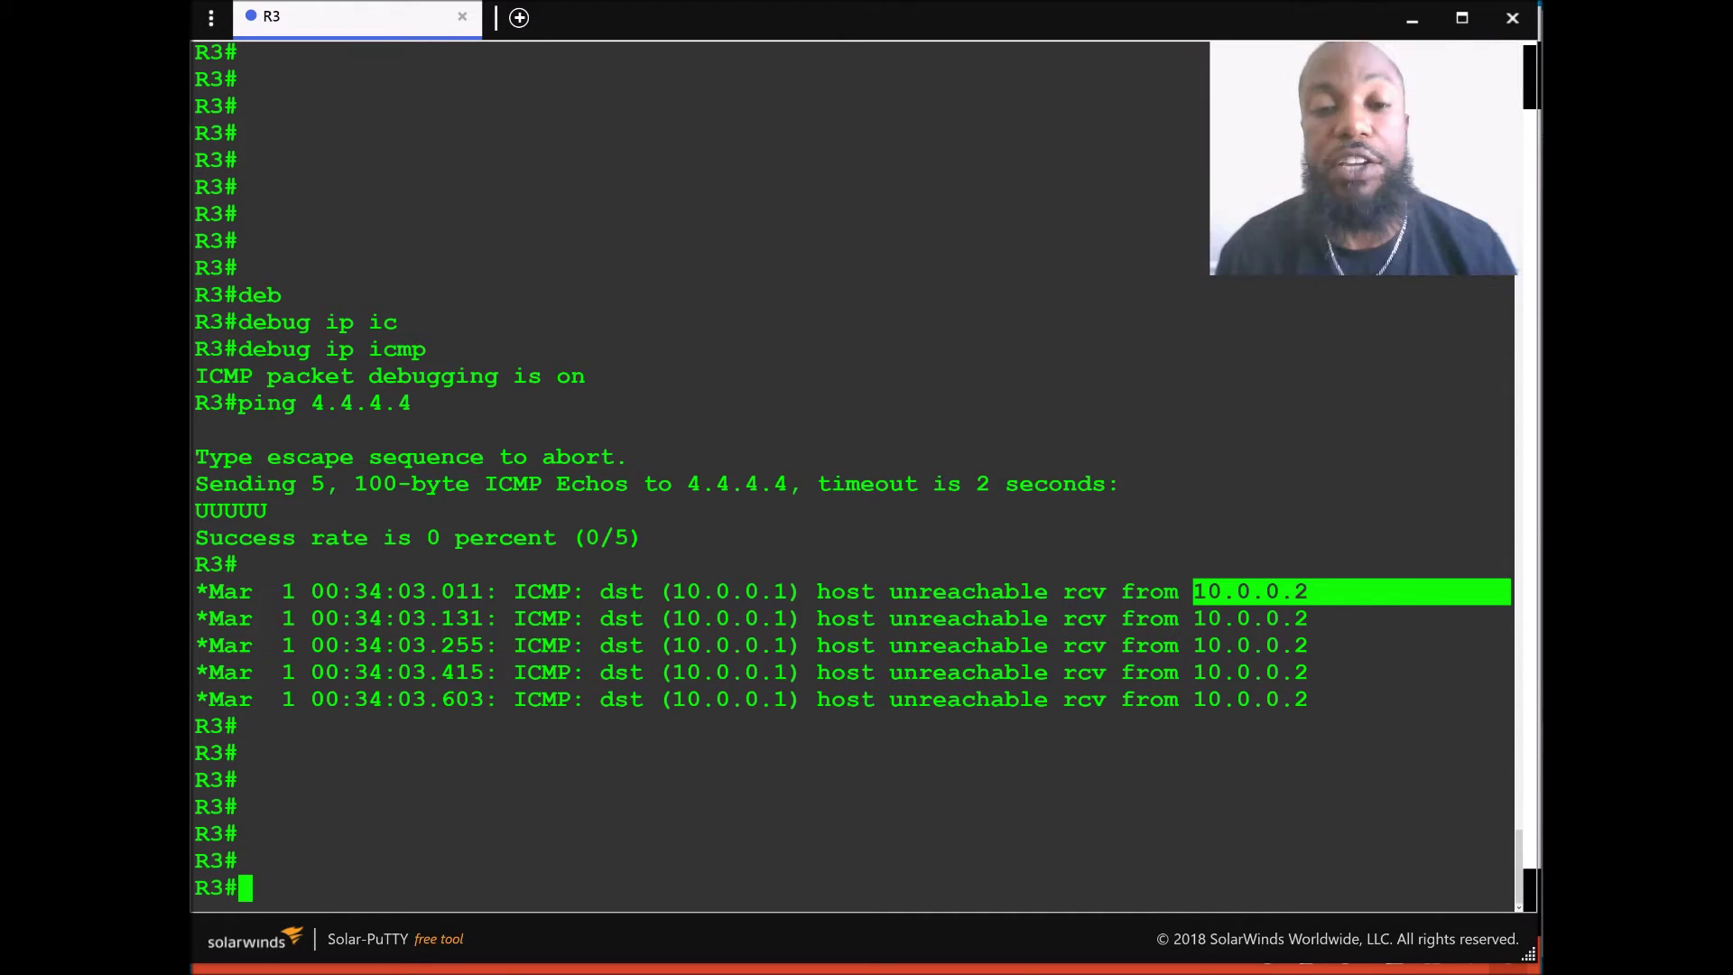
pyautogui.click(1315, 589)
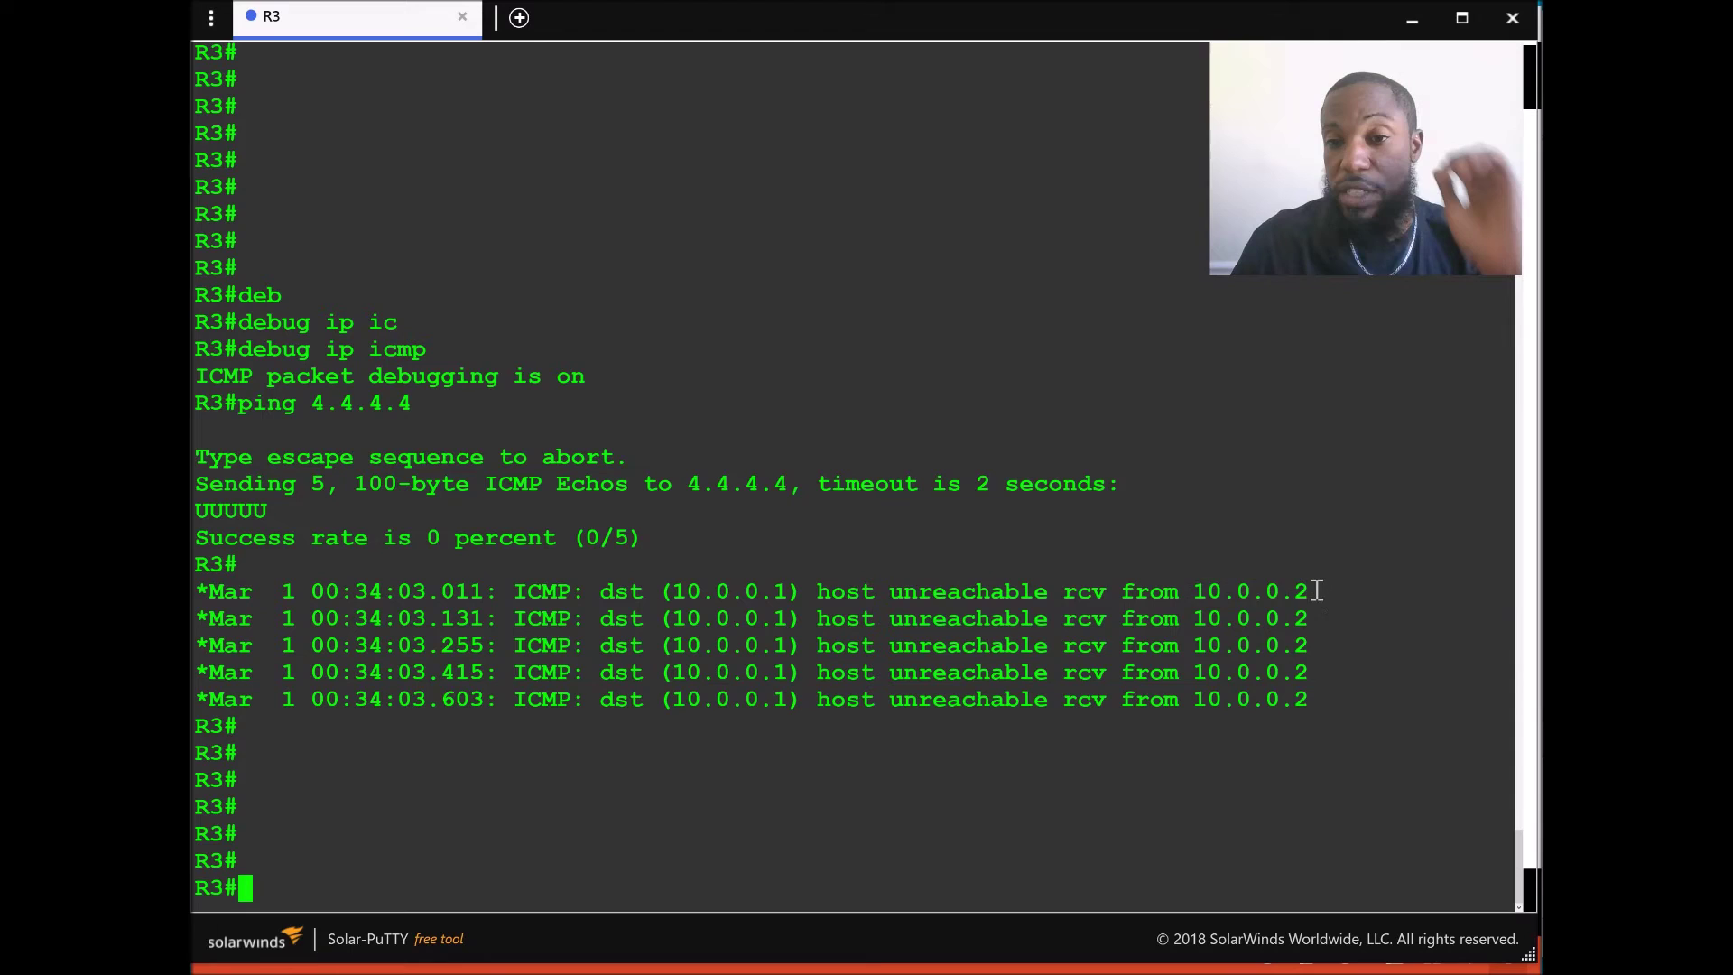
pyautogui.moveTo(1503, 592); pyautogui.dragTo(1181, 592)
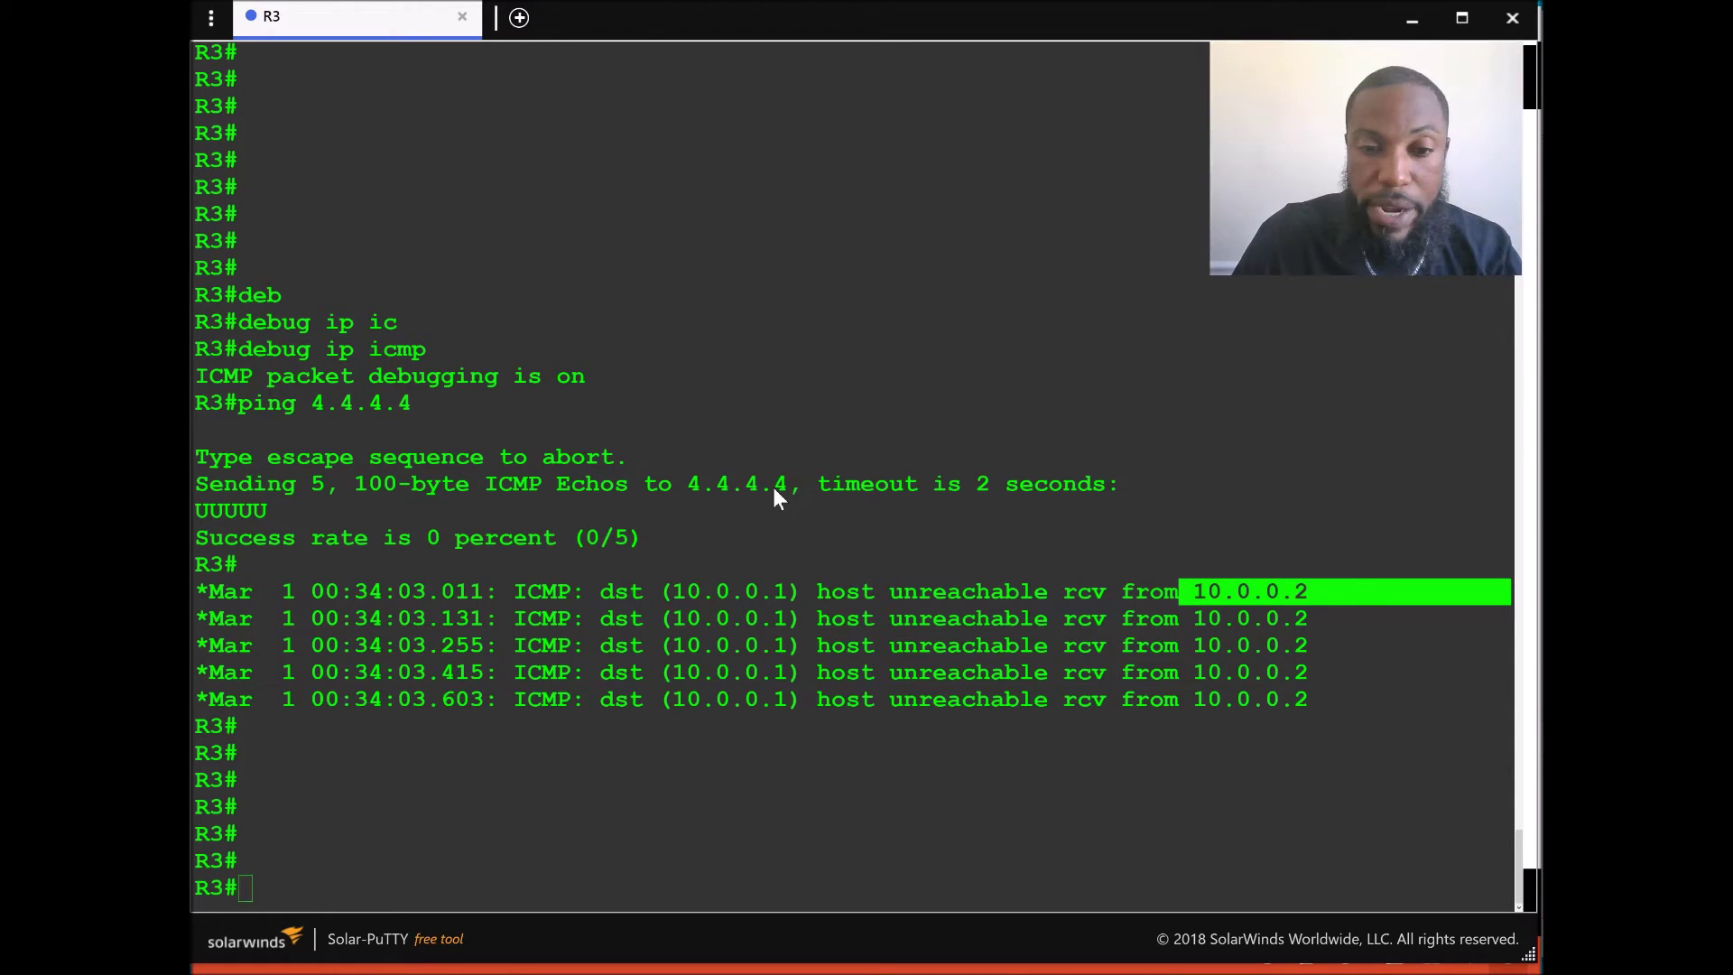
# Switch to GNS3 and open router R2's console at its command prompt.
pyautogui.hotkey('alt', 'Tab')
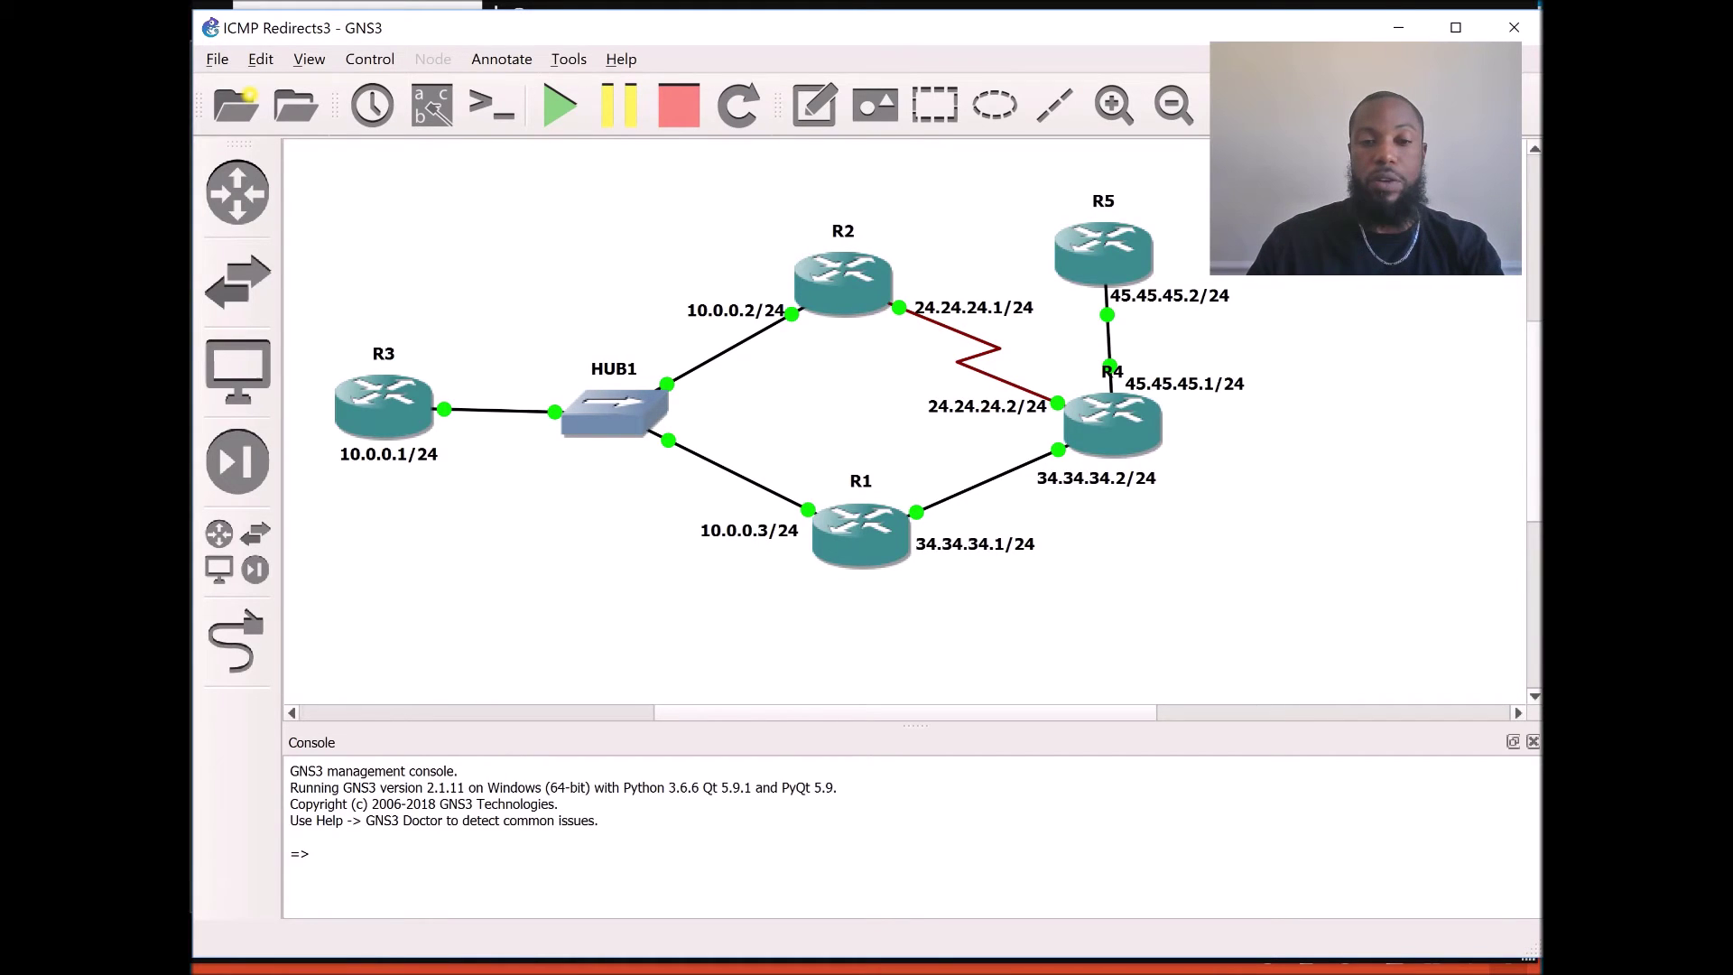
pyautogui.rightClick(844, 295)
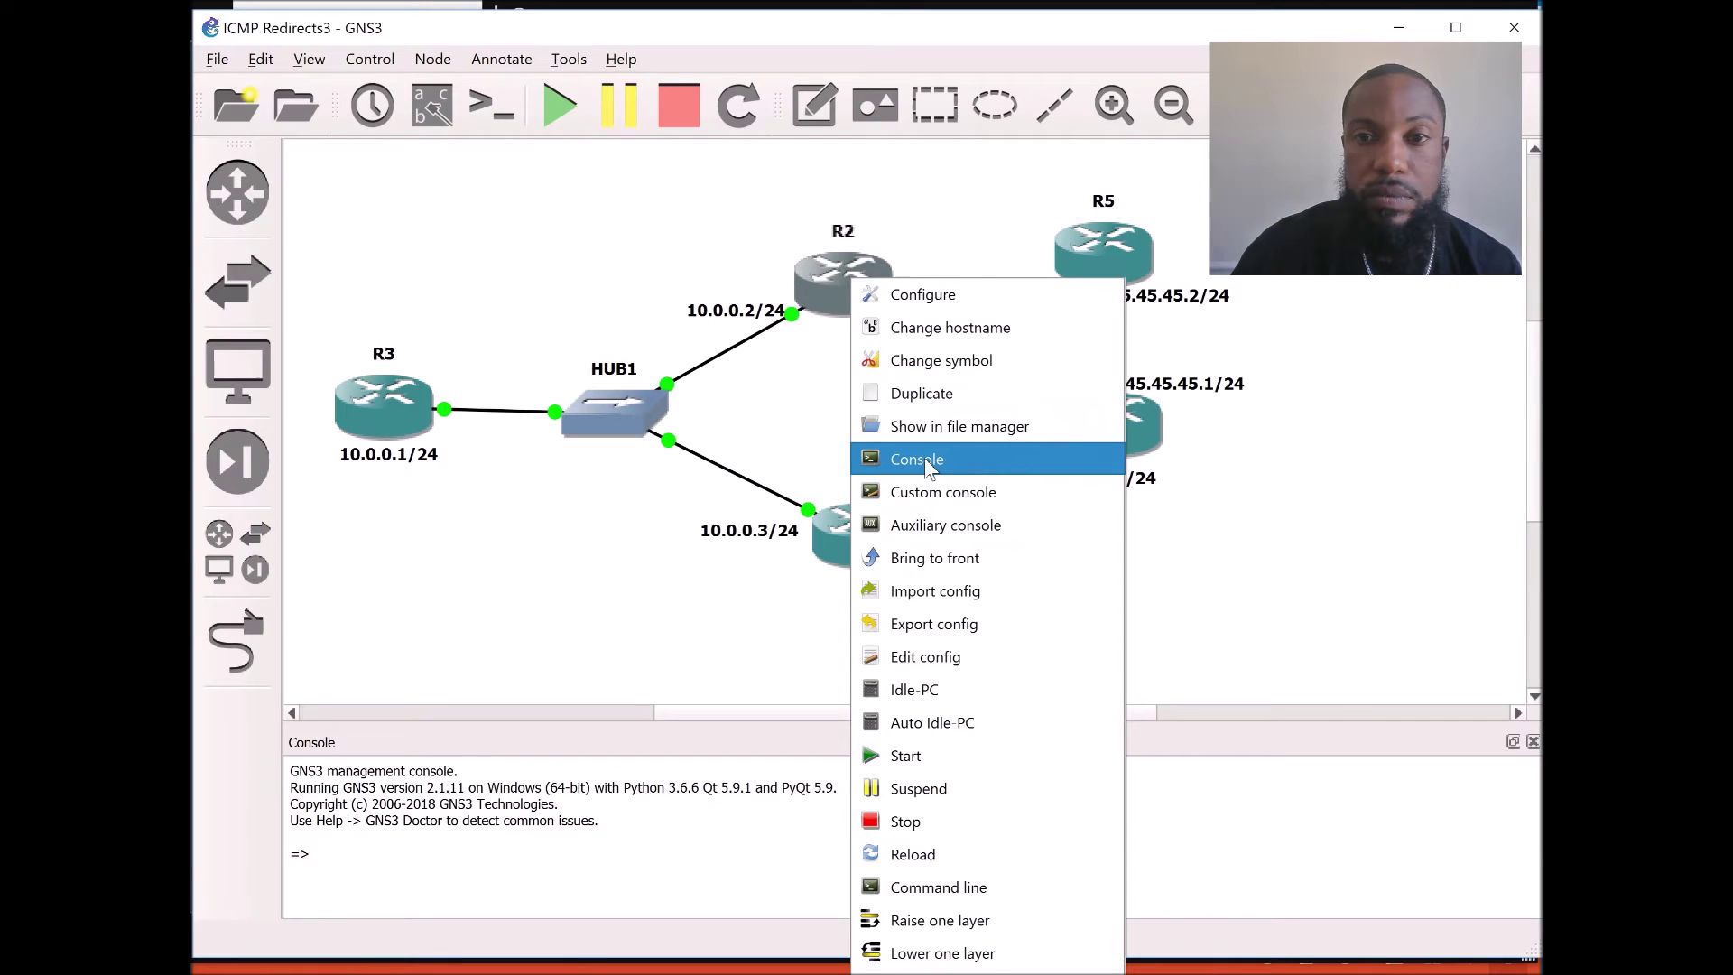
pyautogui.click(921, 459)
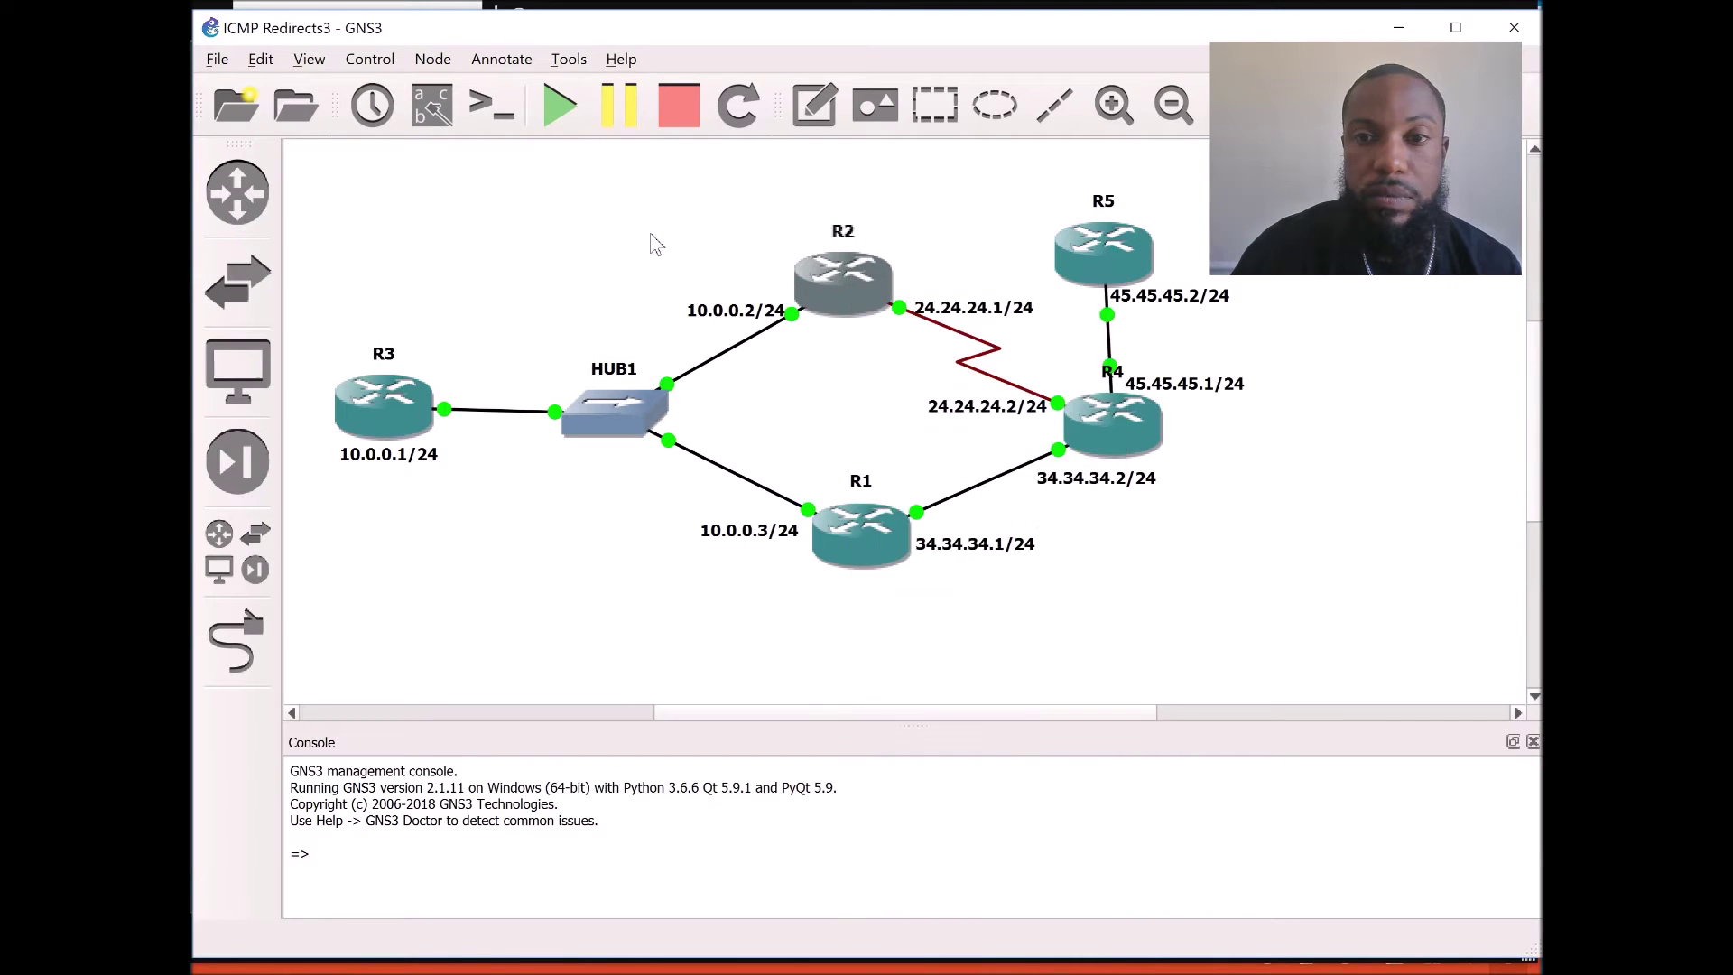
pyautogui.click(568, 412)
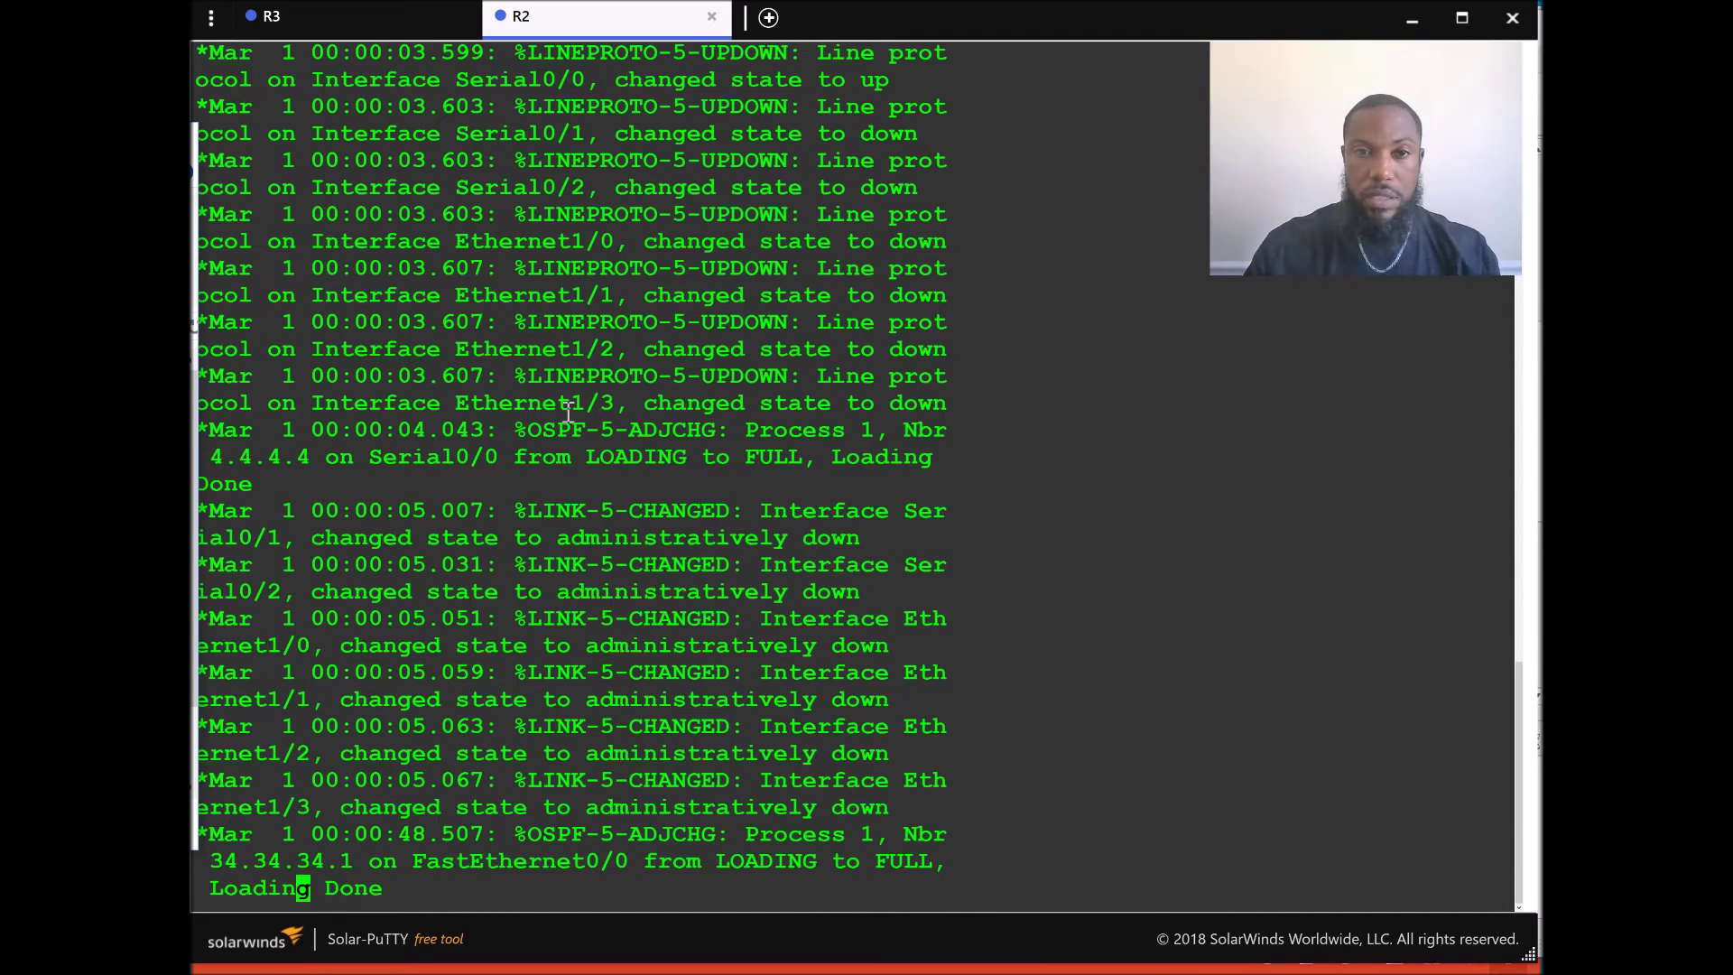
pyautogui.press('Return')
pyautogui.press('Return')
pyautogui.press('Return')
pyautogui.press('Return')
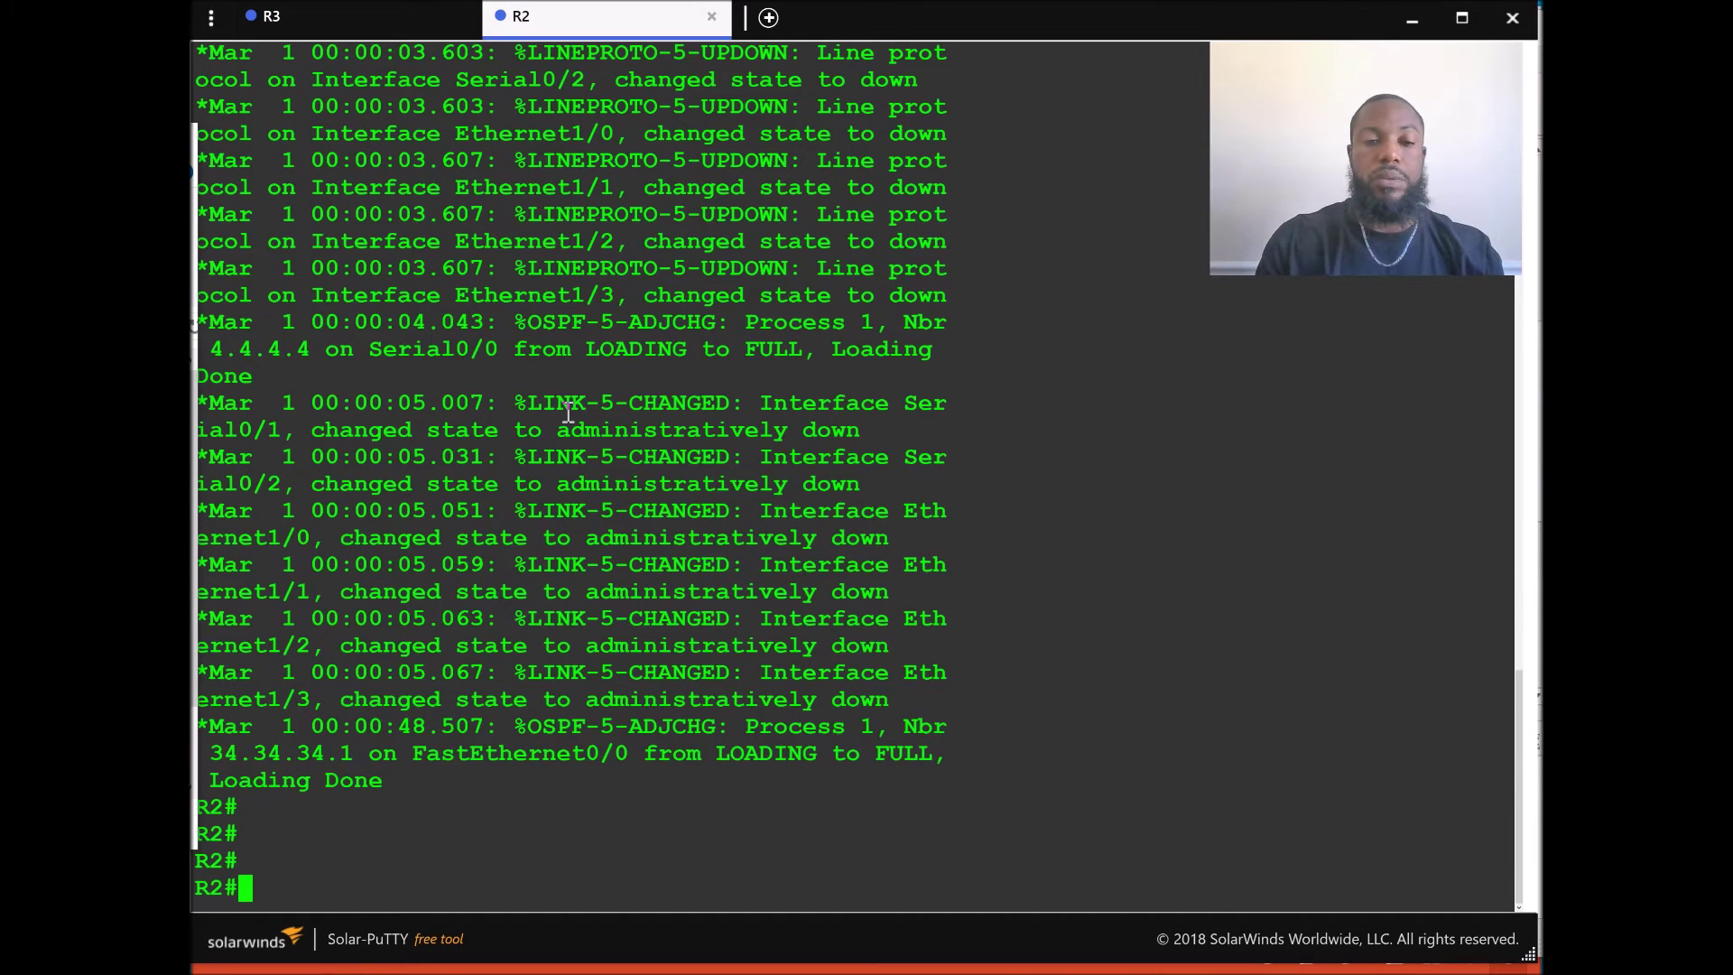
# Enter global configuration mode on R2 and open interface fastEthernet 0/0 for configuration.
pyautogui.write('conf')
pyautogui.press('Tab')
pyautogui.write('t')
pyautogui.press('Tab')
pyautogui.press('Return')
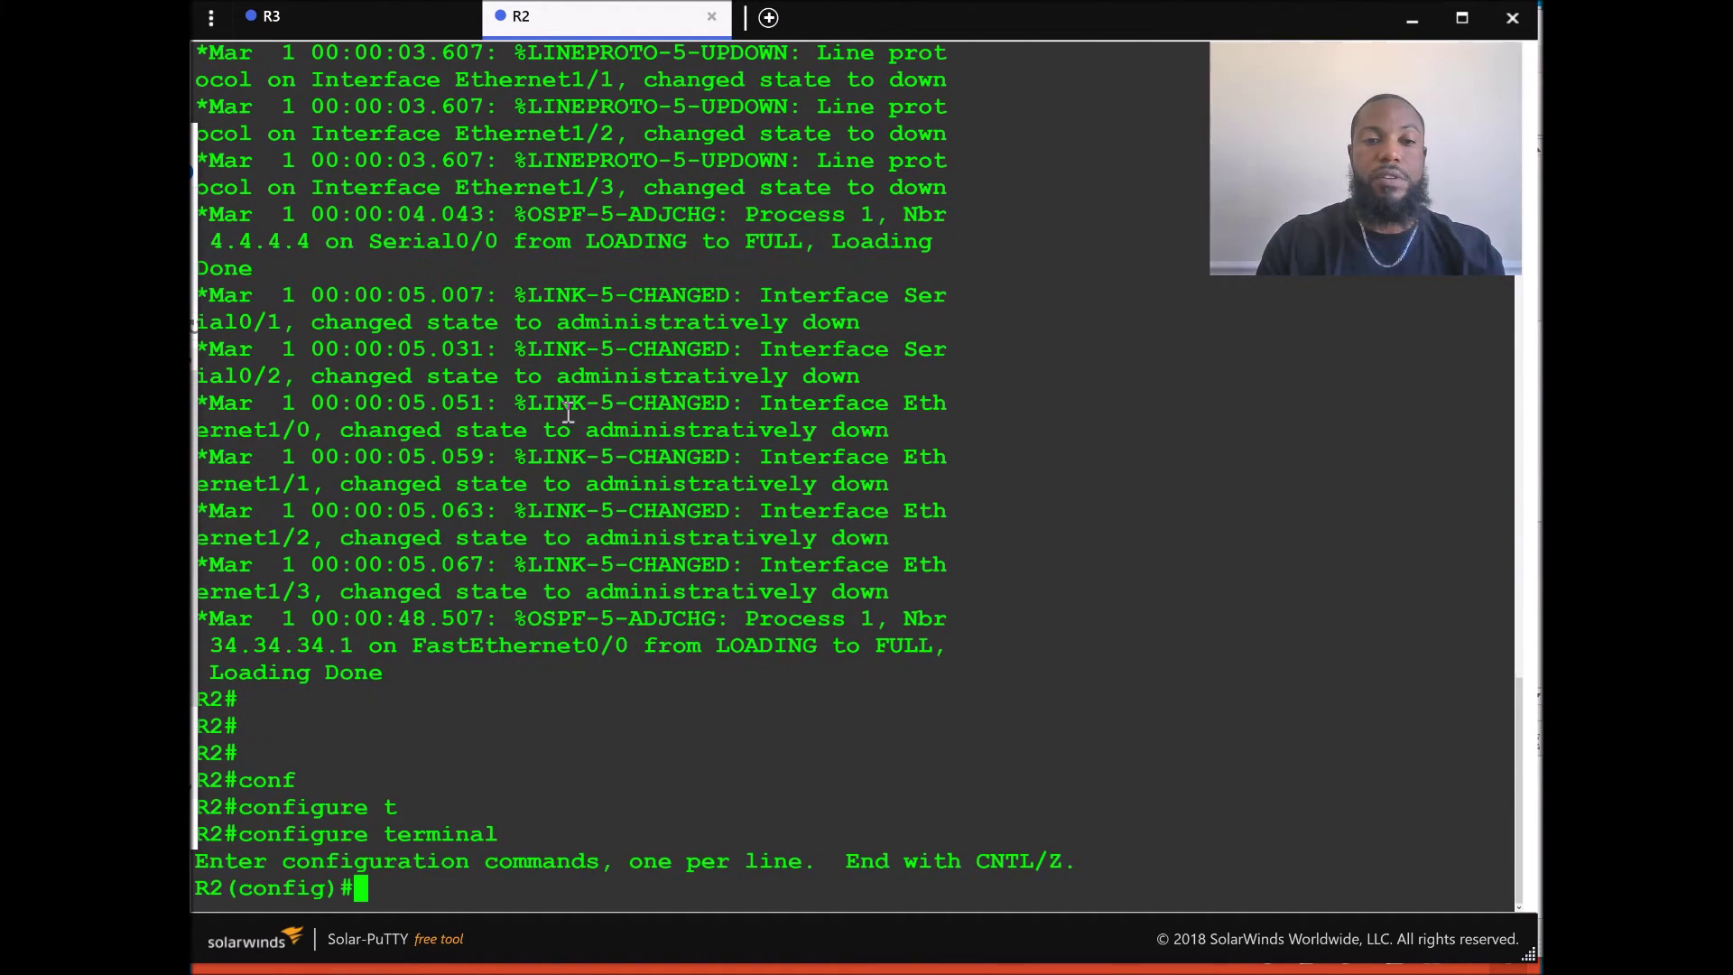
pyautogui.write('in')
pyautogui.press('Tab')
pyautogui.write('fa')
pyautogui.press('Tab')
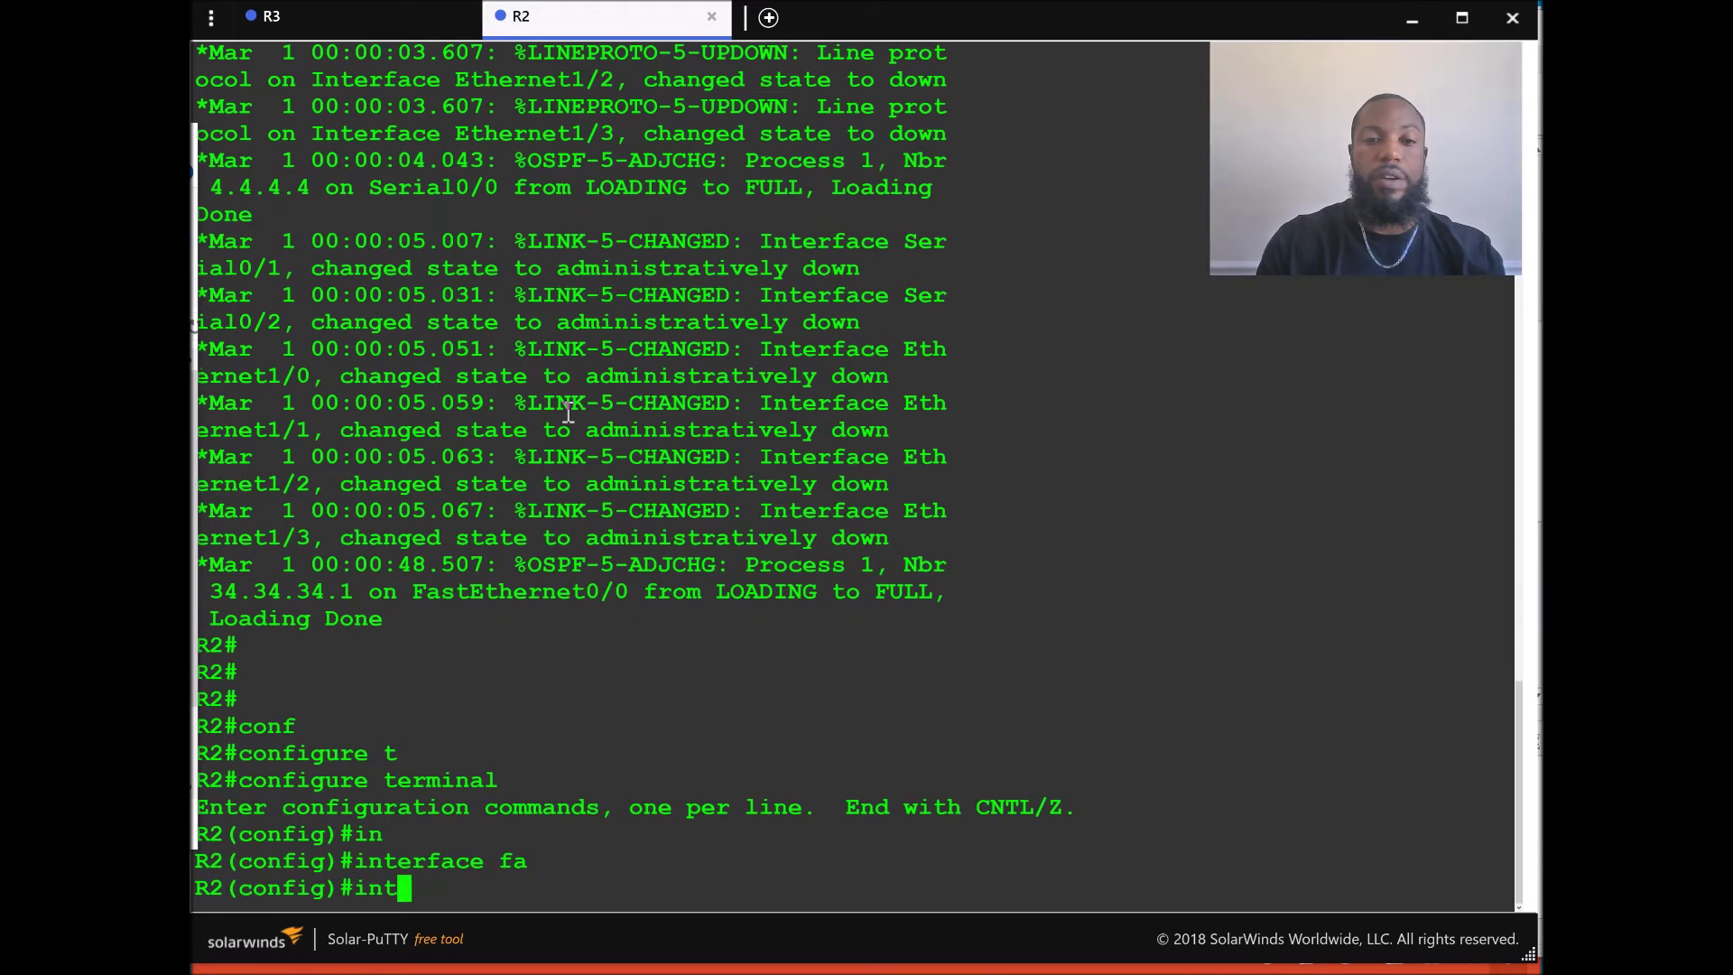
pyautogui.write('0/0')
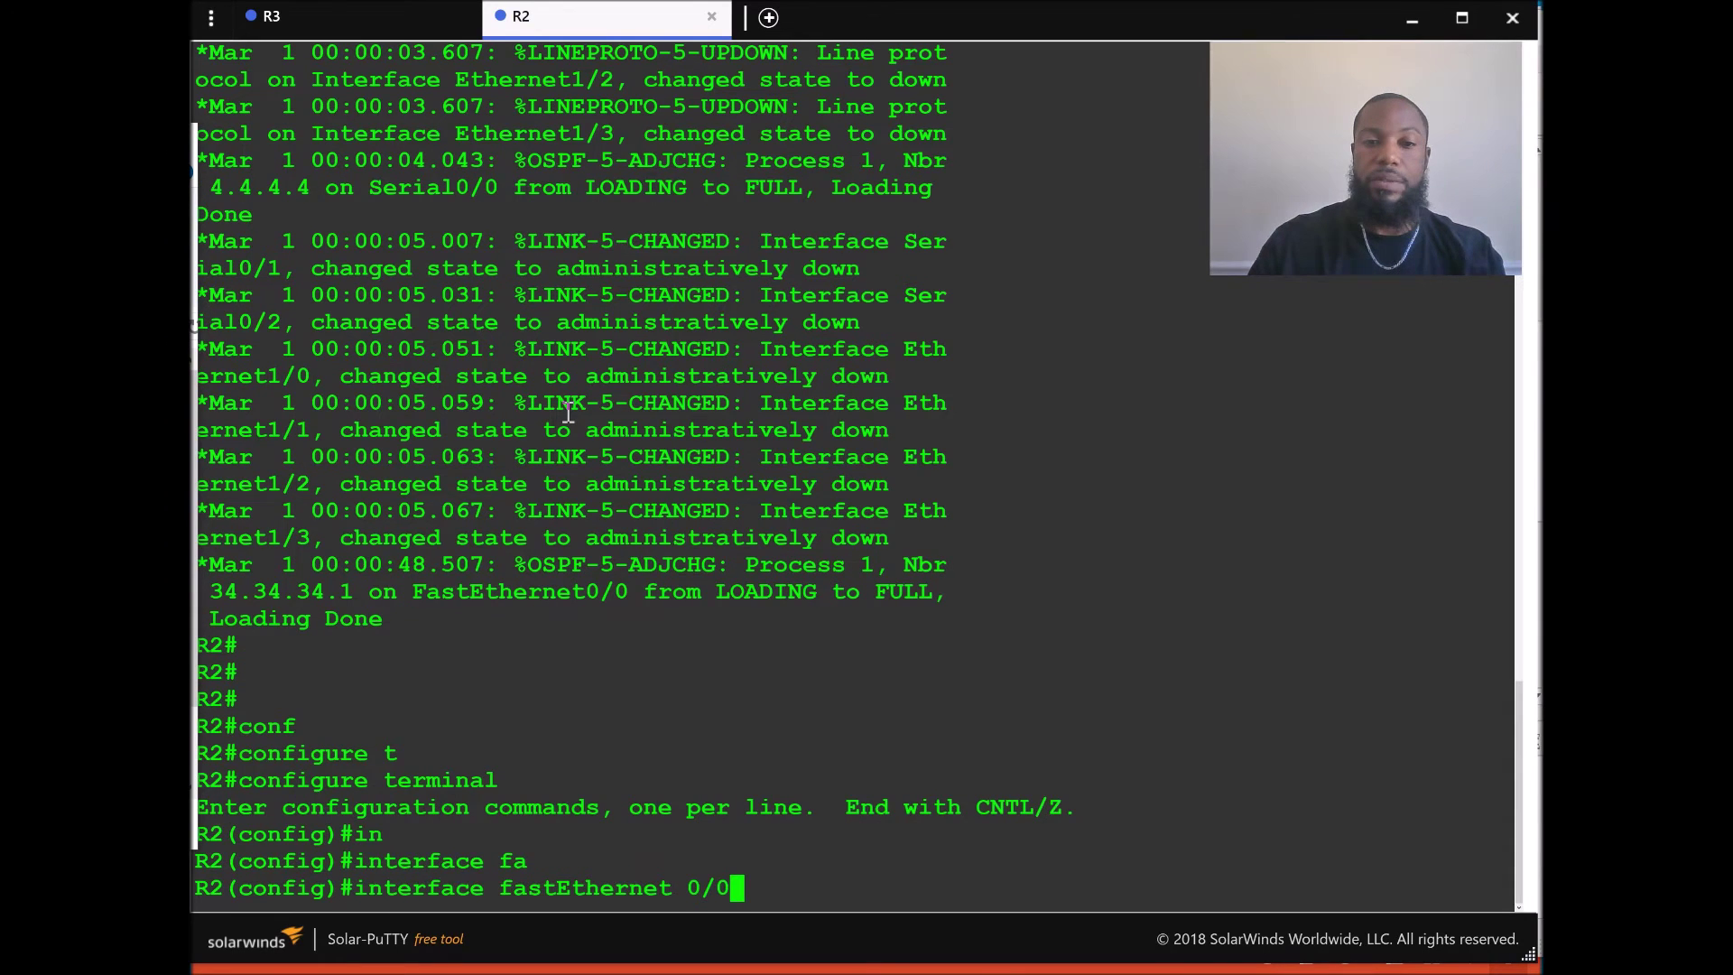
pyautogui.press('Return')
# Disable ICMP unreachable messages on R2's fastEthernet 0/0 interface with no ip unreachables.
pyautogui.write('no ip ')
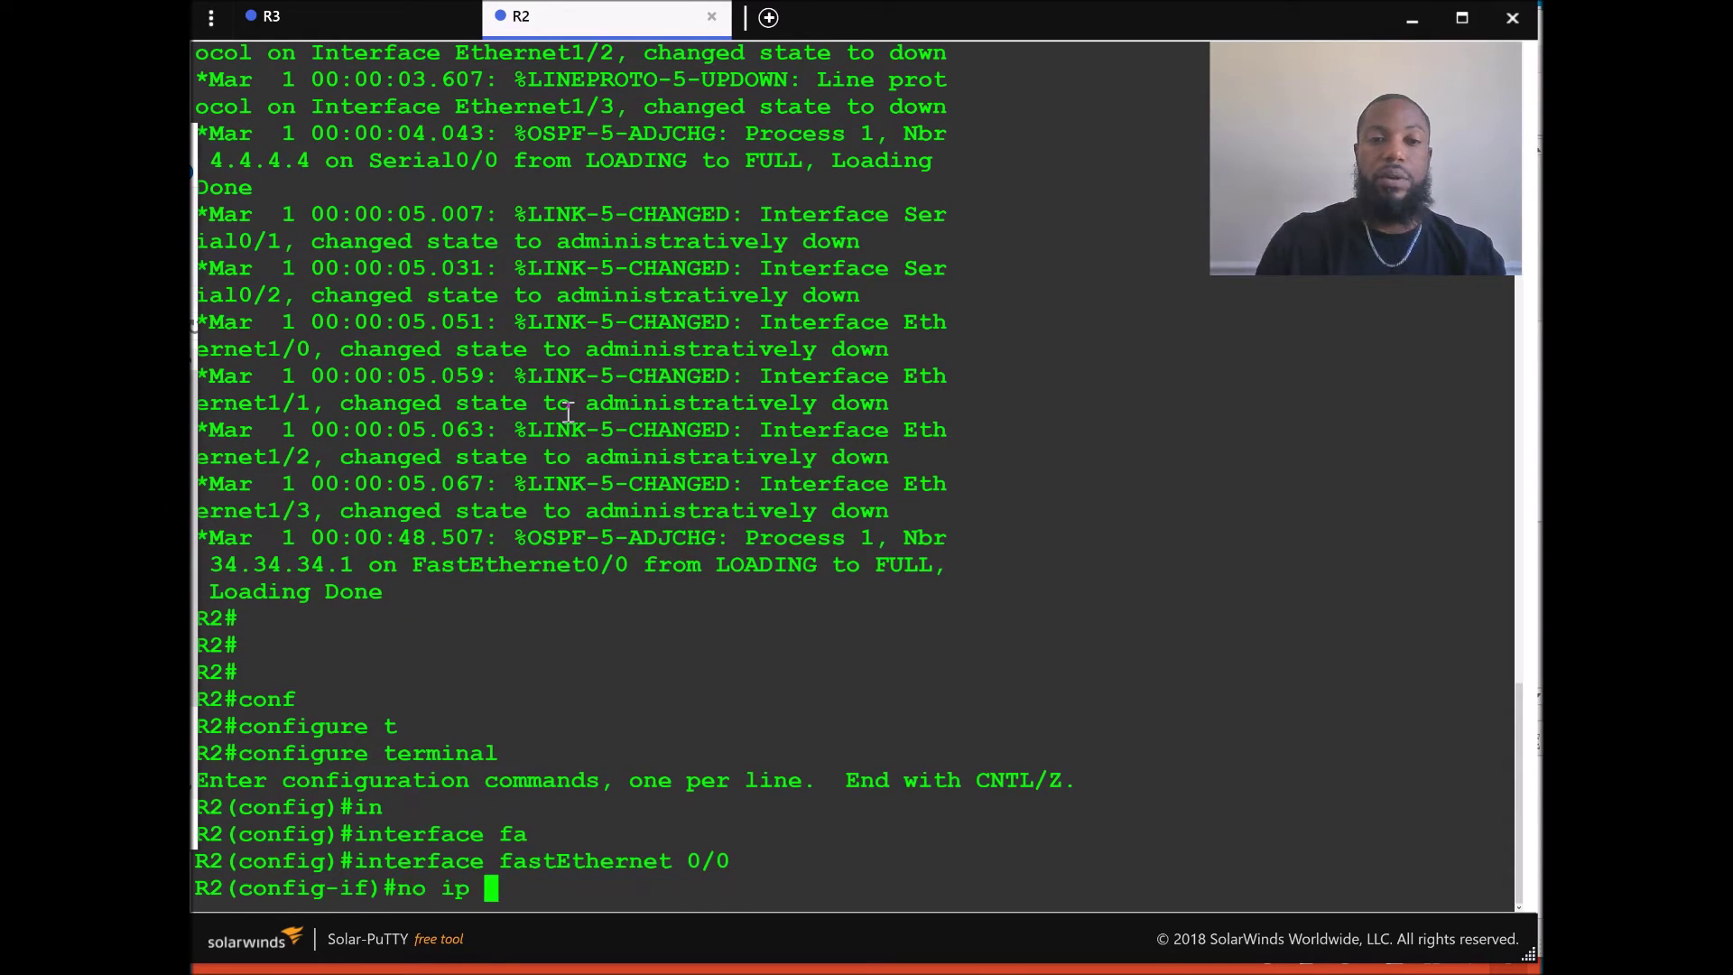
pyautogui.write('un')
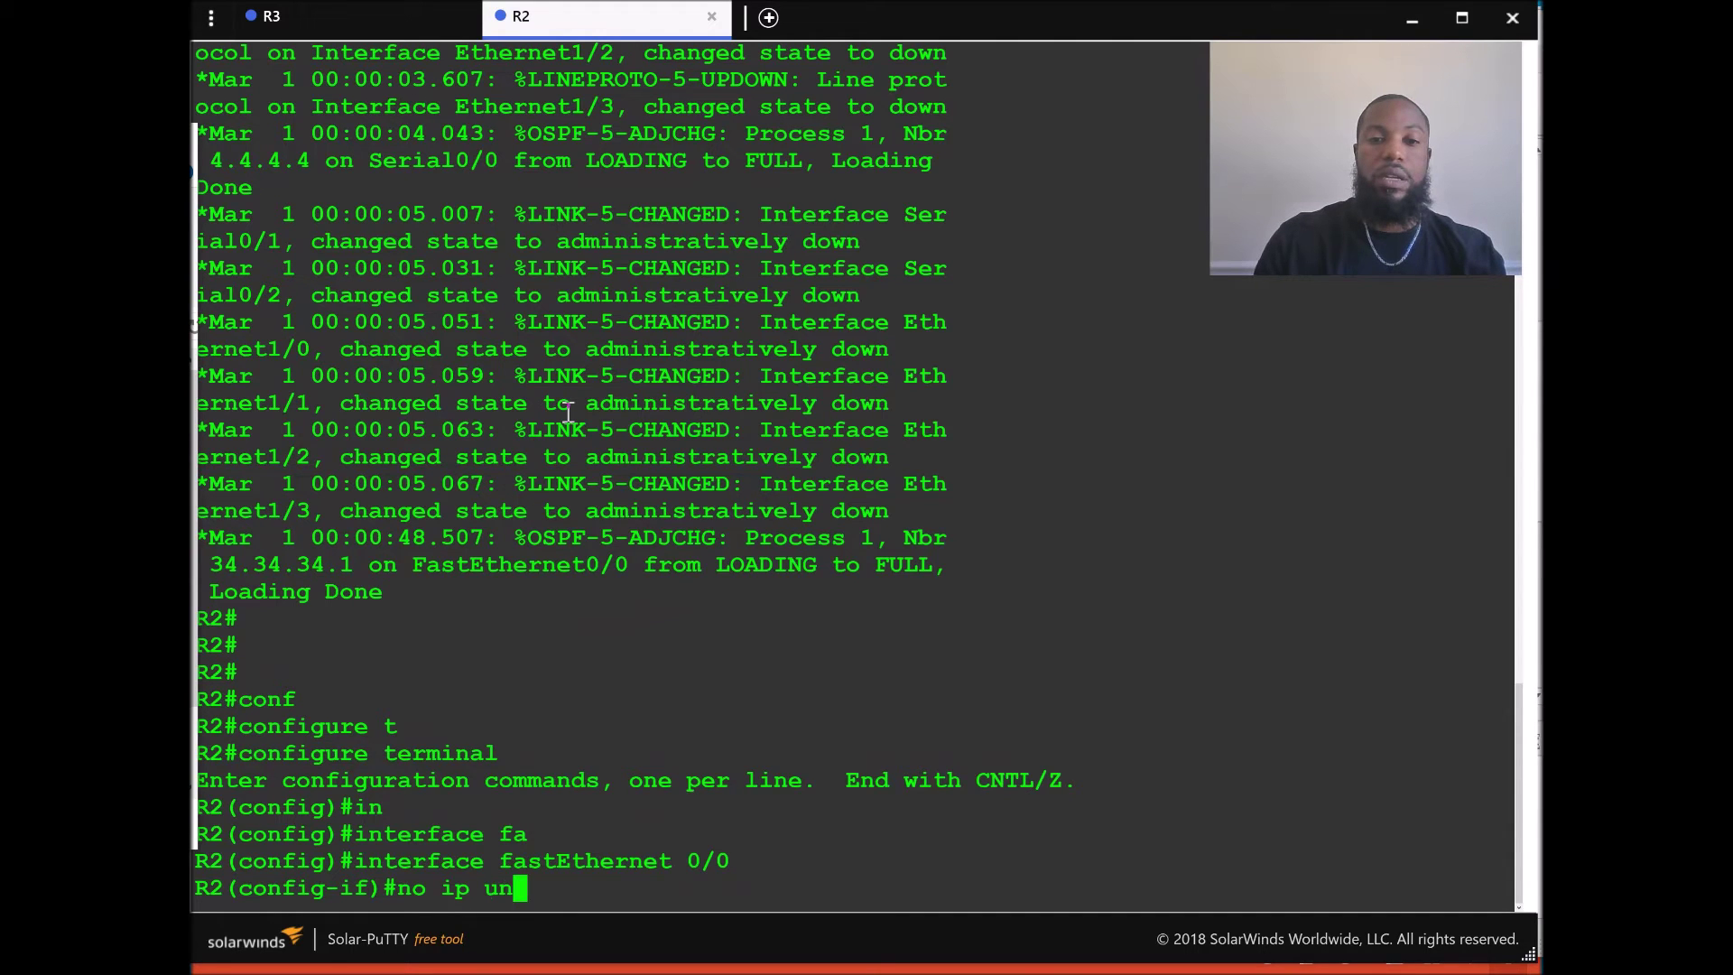
pyautogui.press('Tab')
pyautogui.write('r')
pyautogui.press('Tab')
pyautogui.write('eachabl')
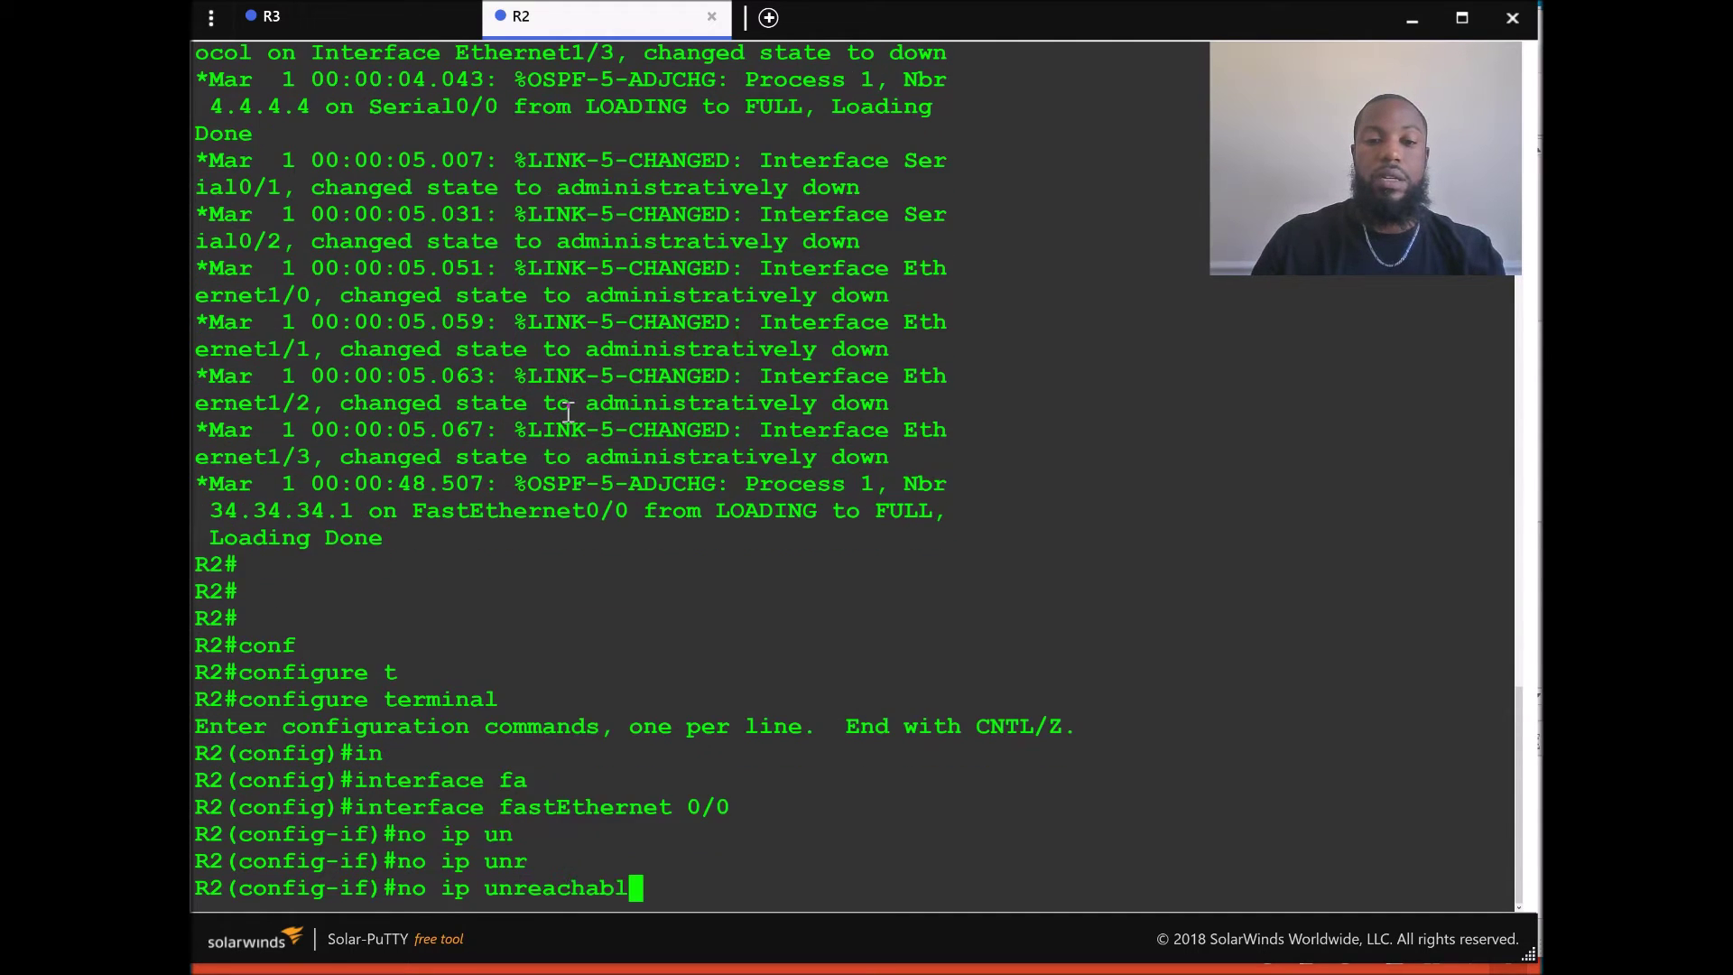
pyautogui.write('es')
pyautogui.press('Return')
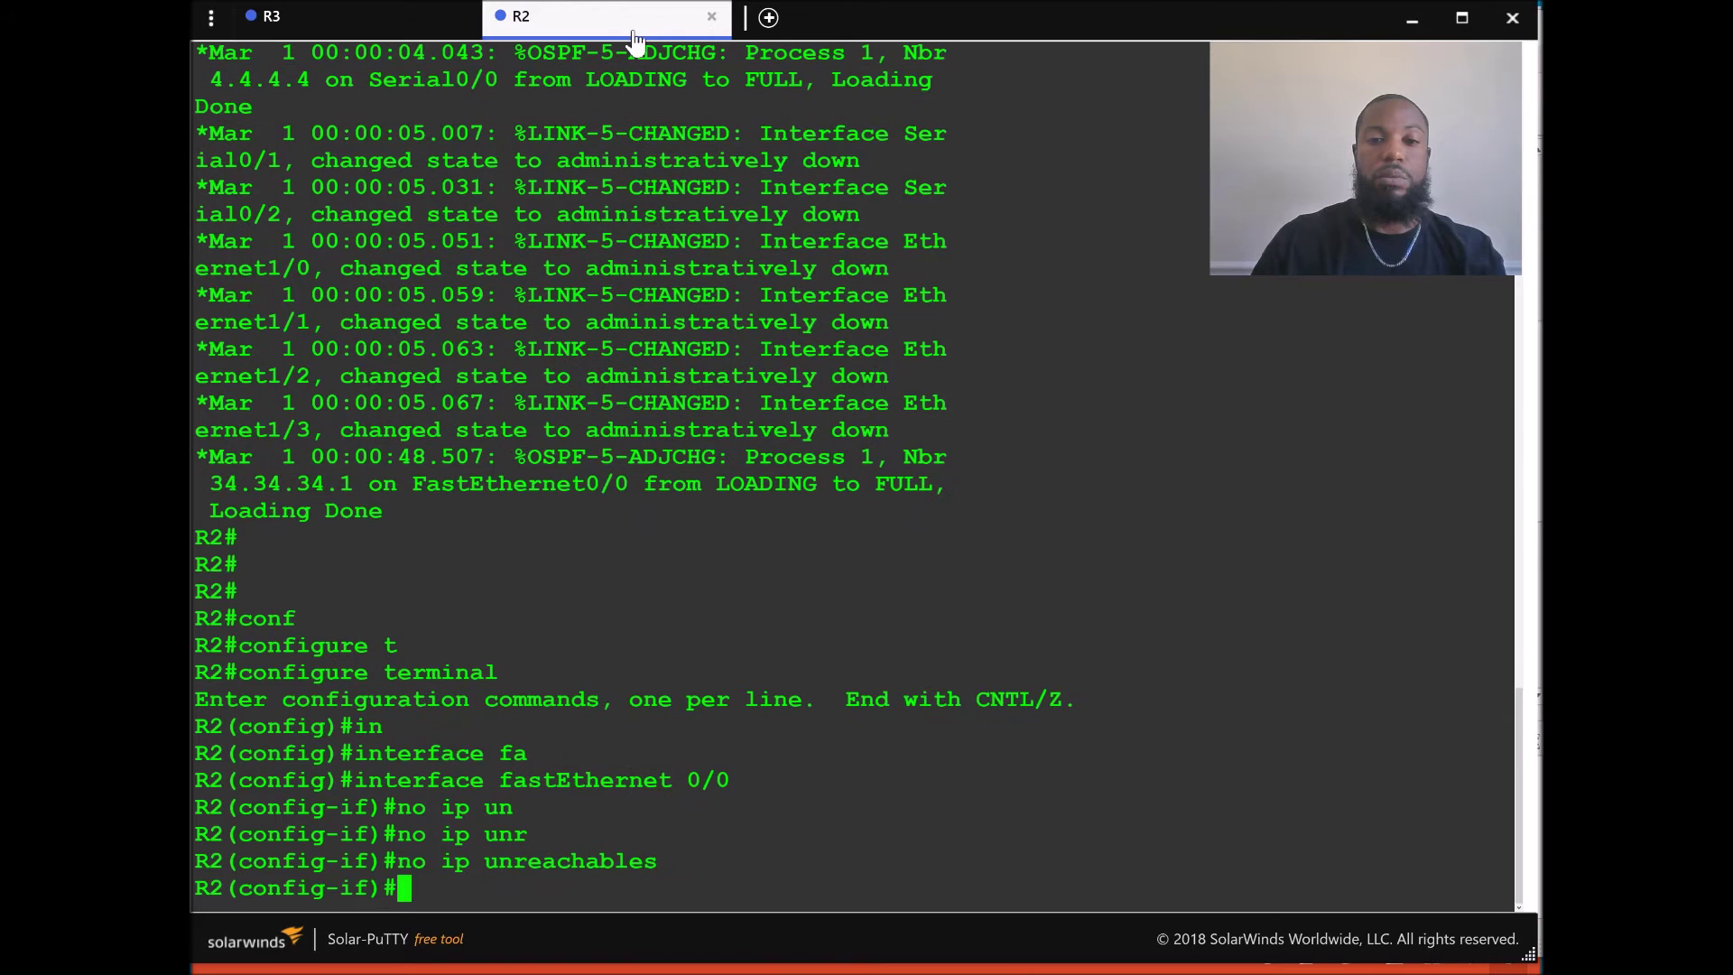
pyautogui.click(398, 27)
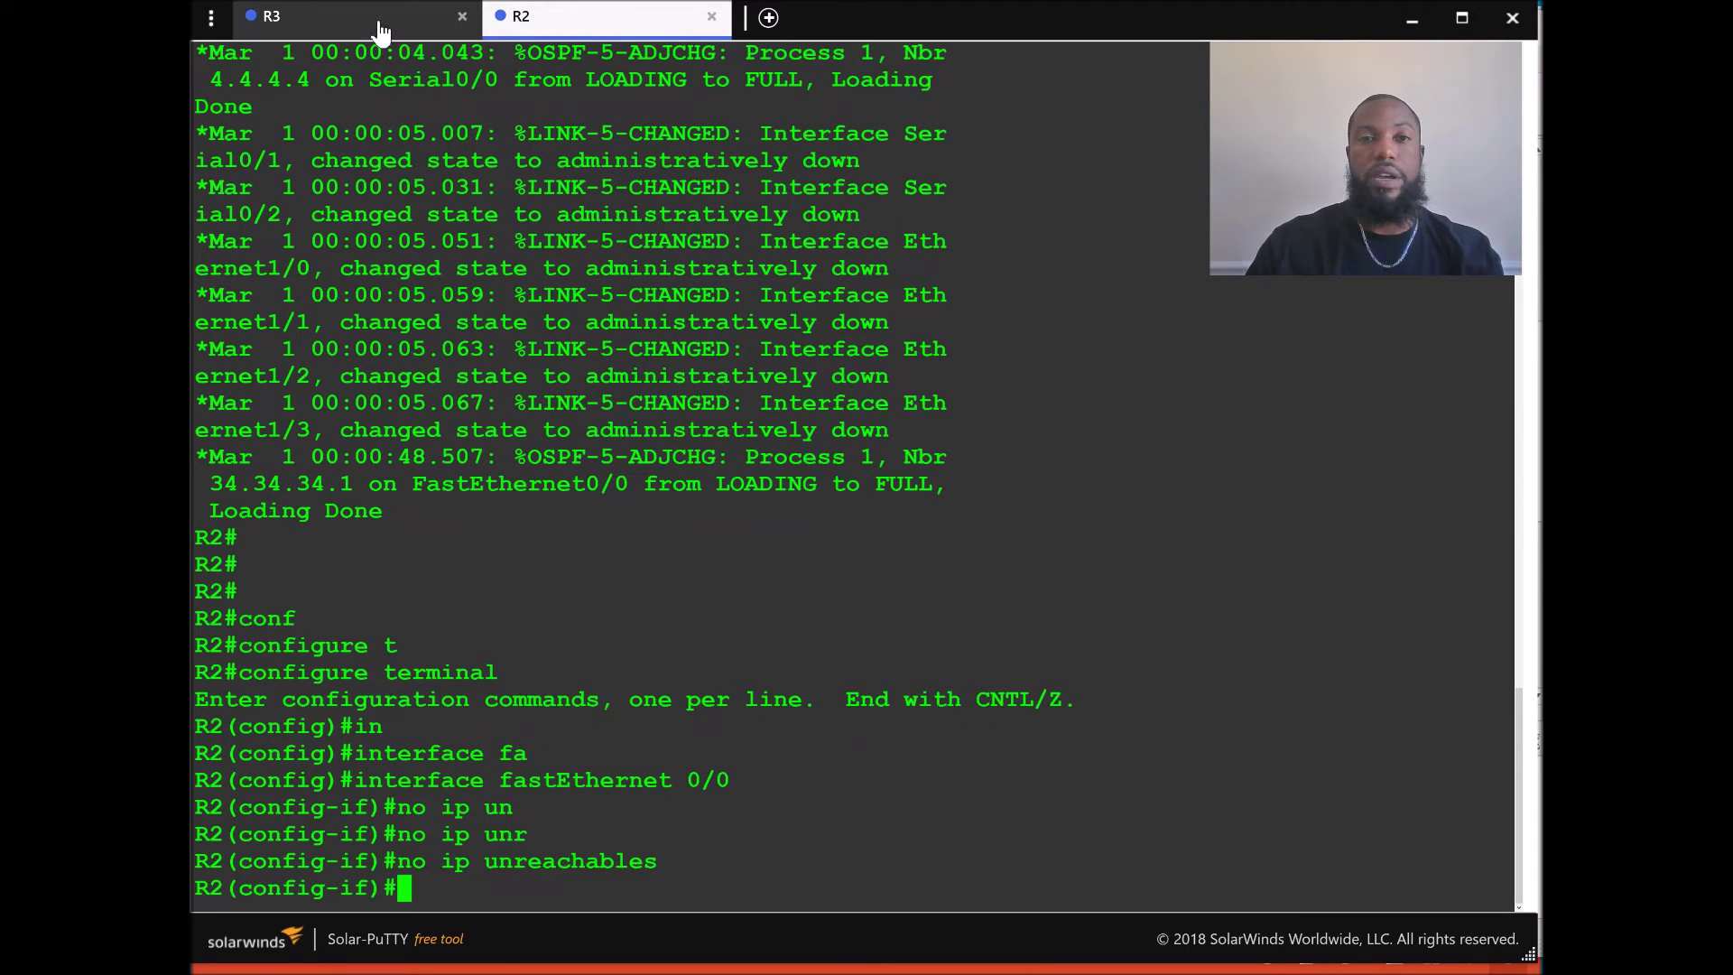
pyautogui.click(606, 20)
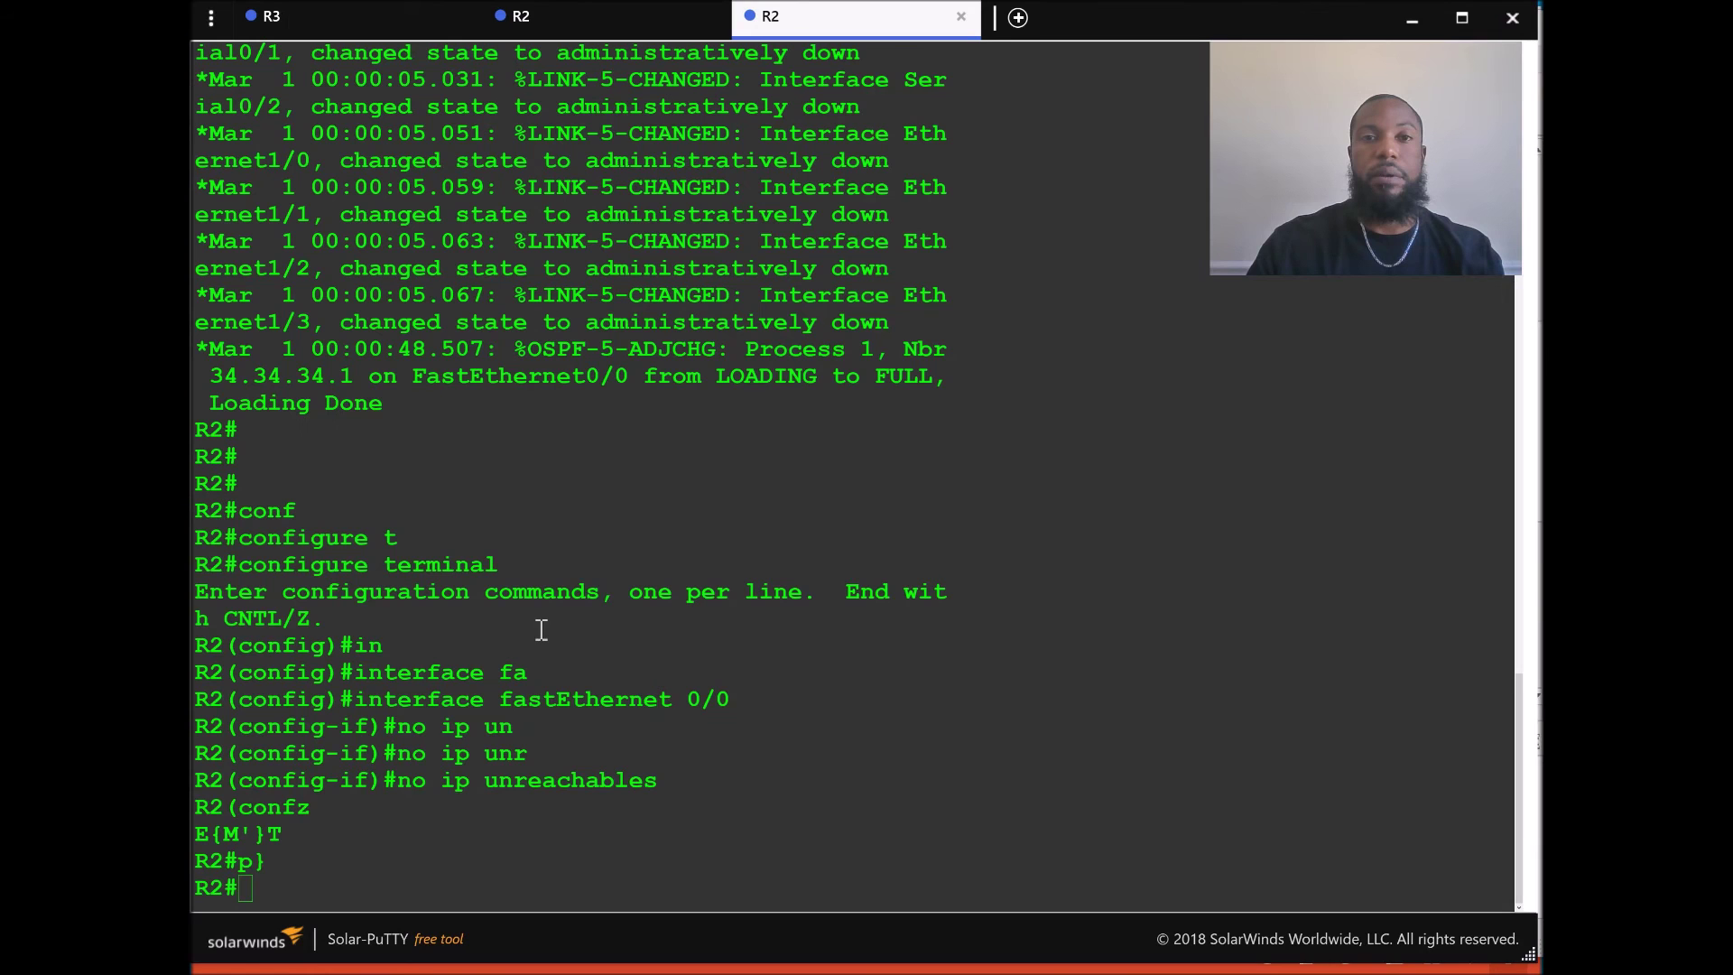
pyautogui.click(881, 36)
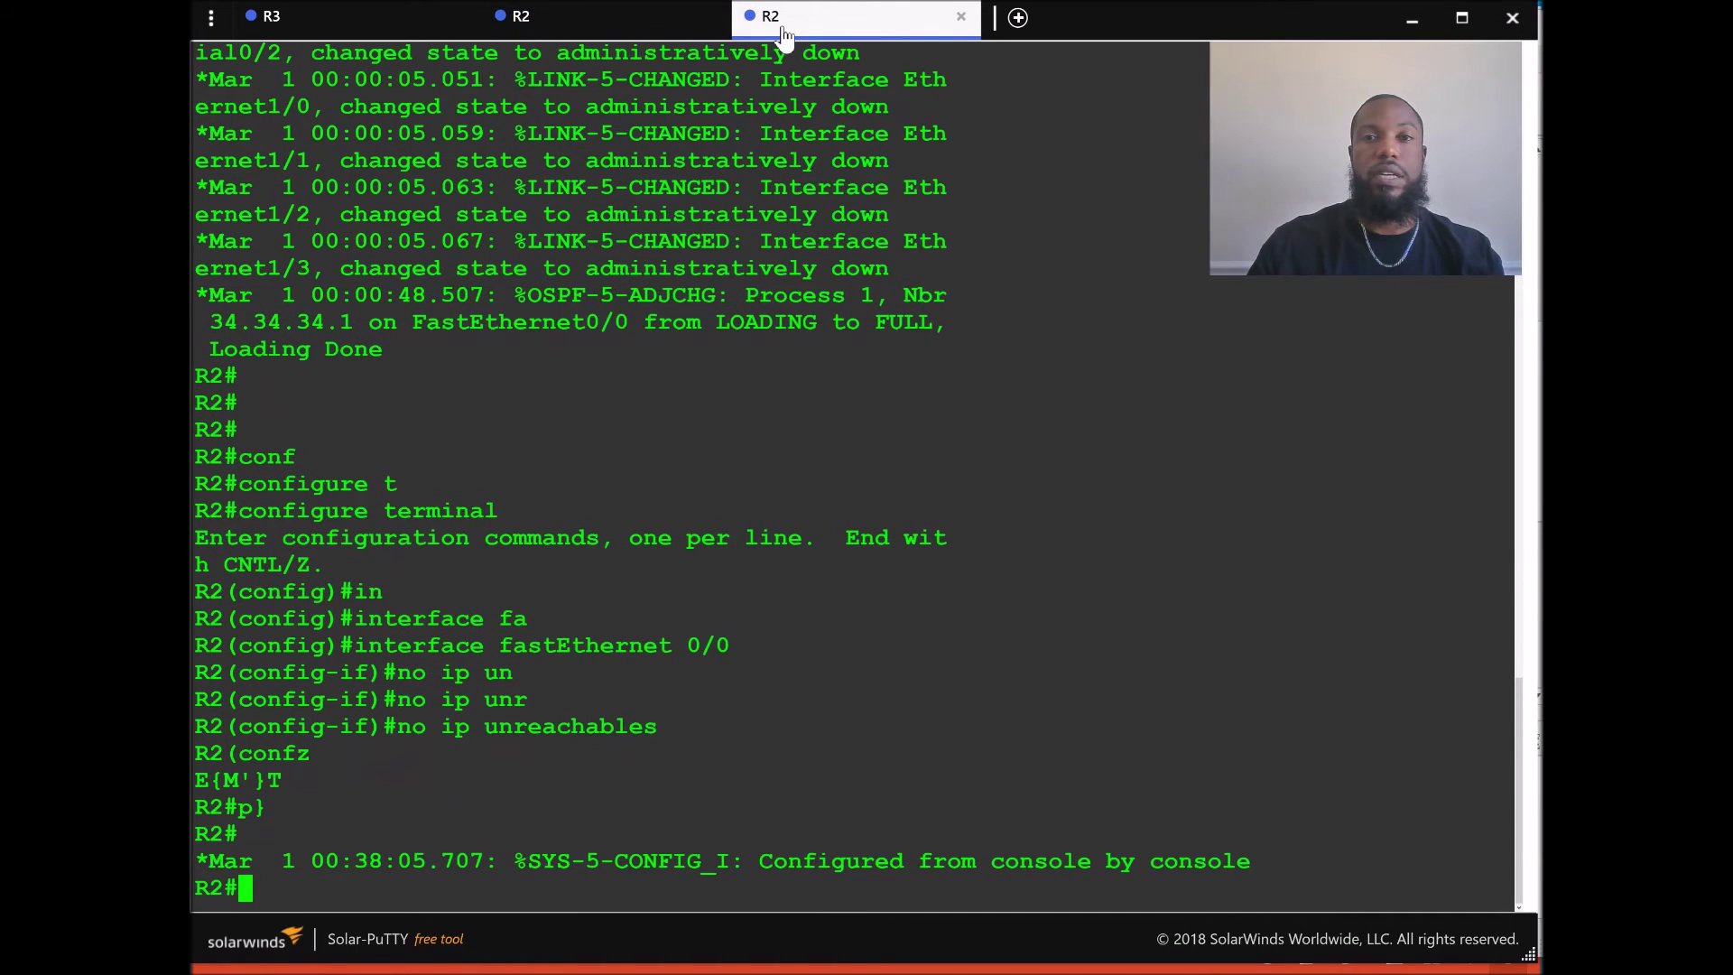
pyautogui.click(630, 30)
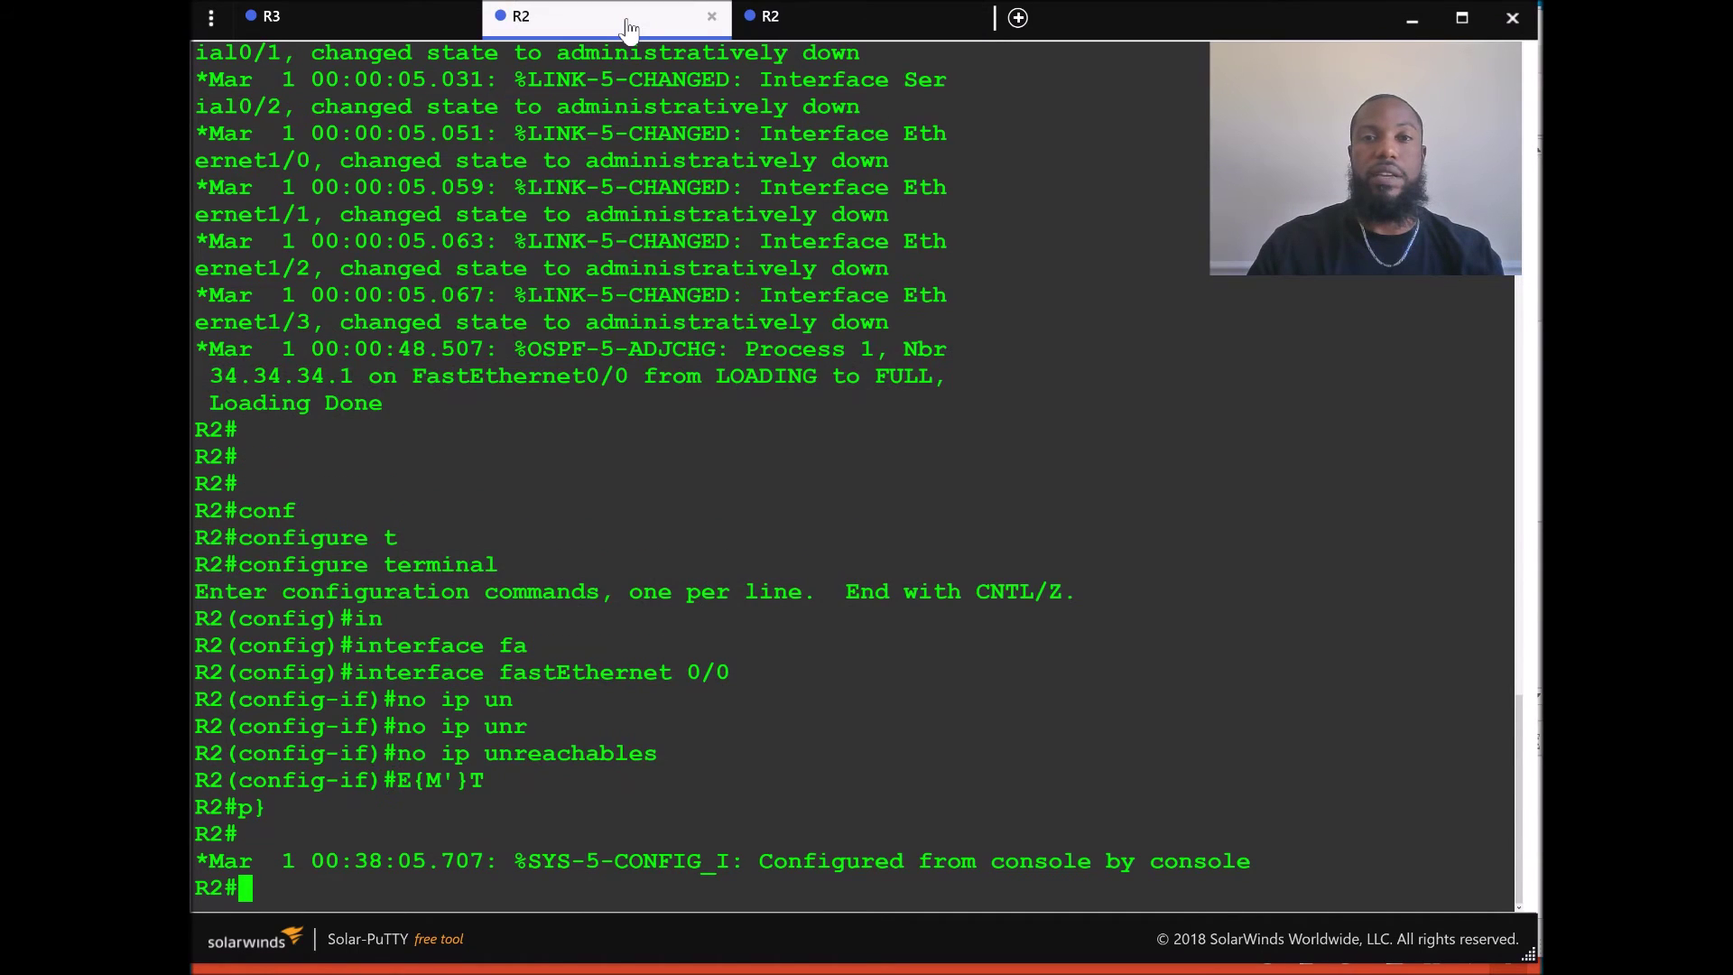
pyautogui.click(962, 16)
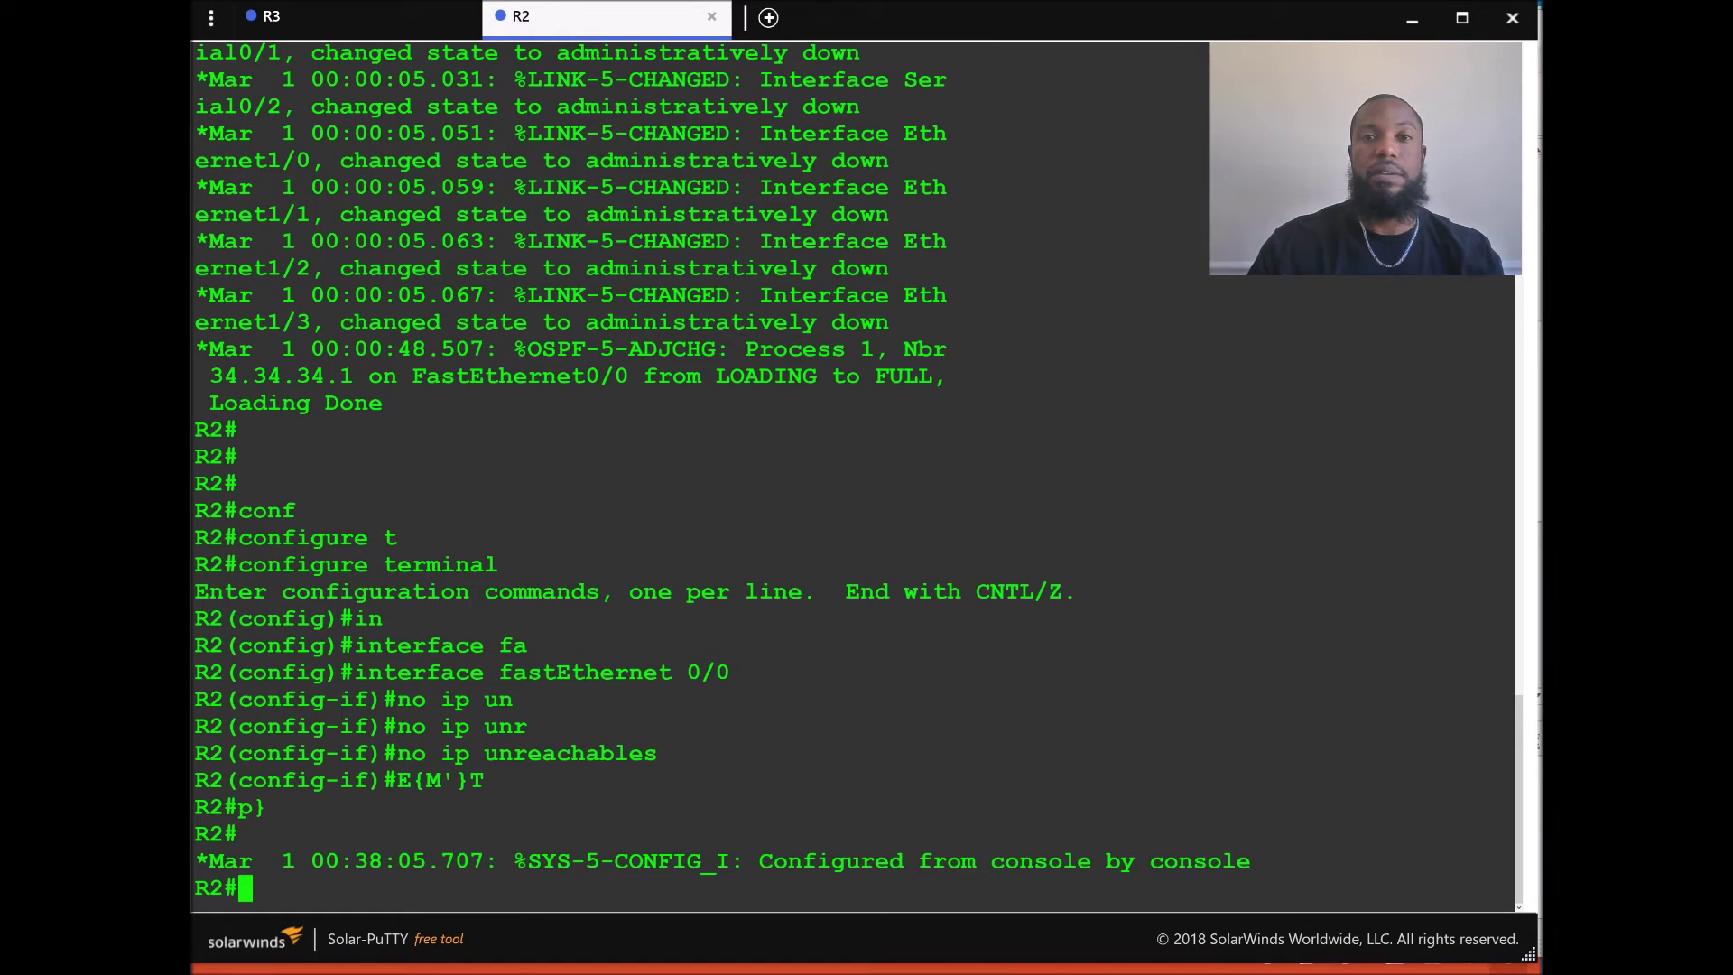
# Ping 4.4.4.4 from R3's console with ICMP unreachables disabled on R2's interface.
pyautogui.click(291, 20)
pyautogui.write('con')
pyautogui.press('BackSpace')
pyautogui.press('BackSpace')
pyautogui.press('BackSpace')
pyautogui.write('pin')
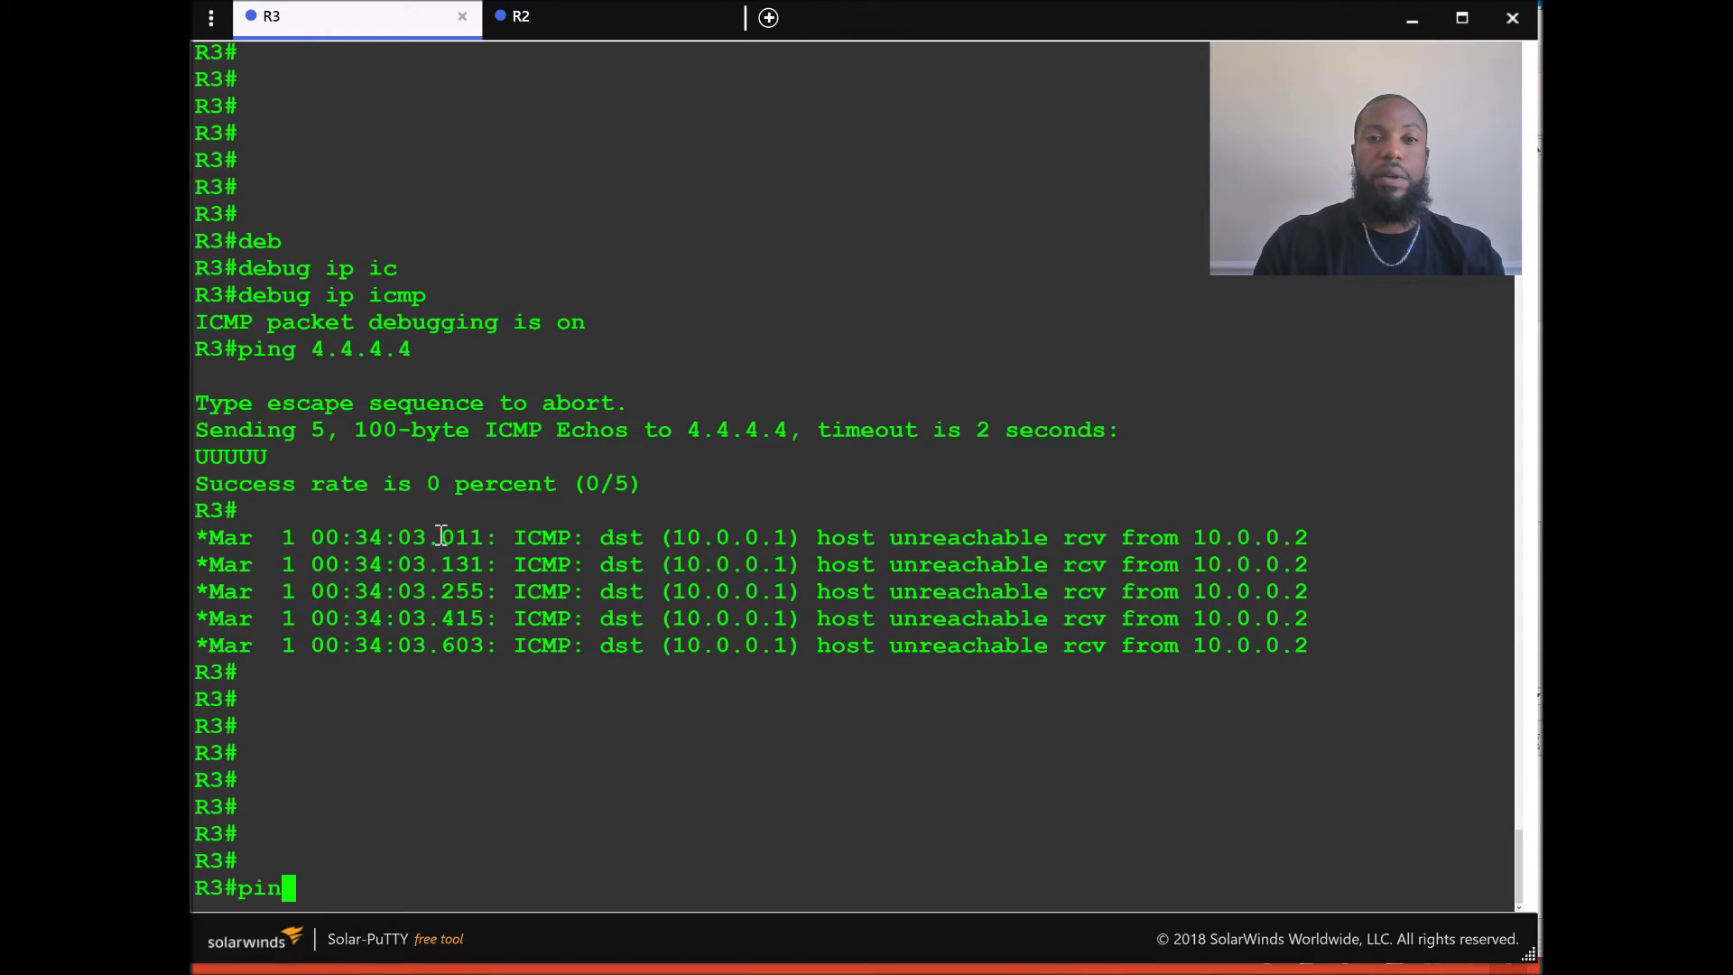
pyautogui.write('g 4.')
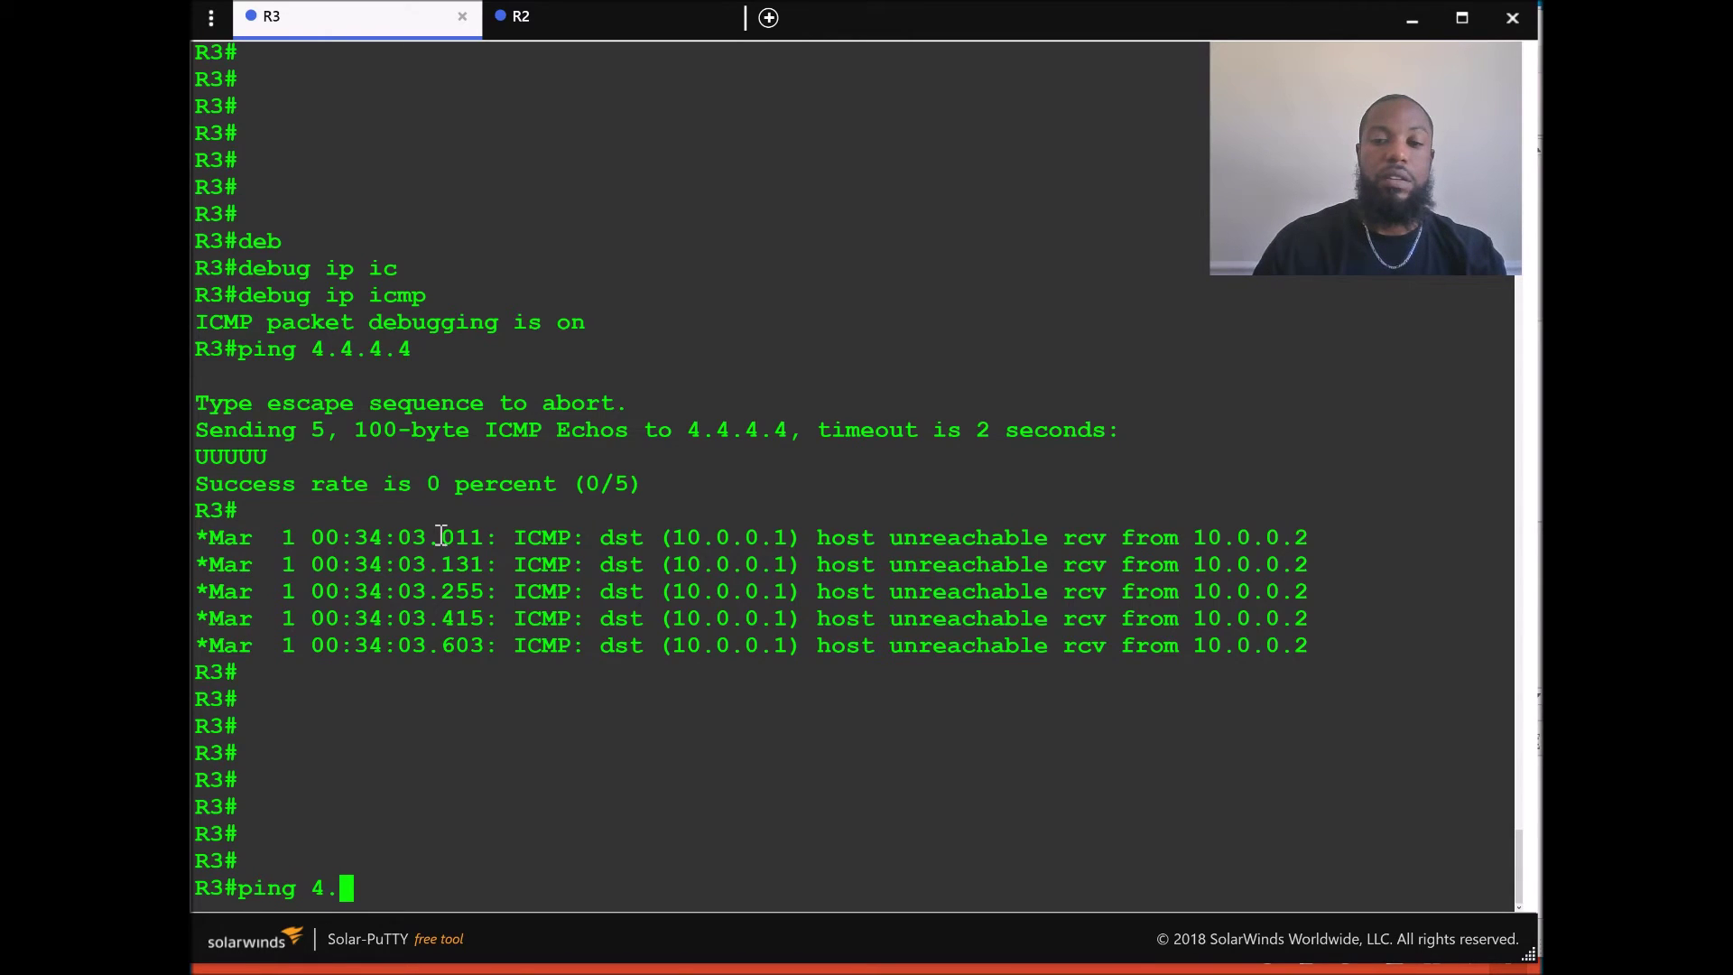
pyautogui.write('4.4.4')
pyautogui.press('Return')
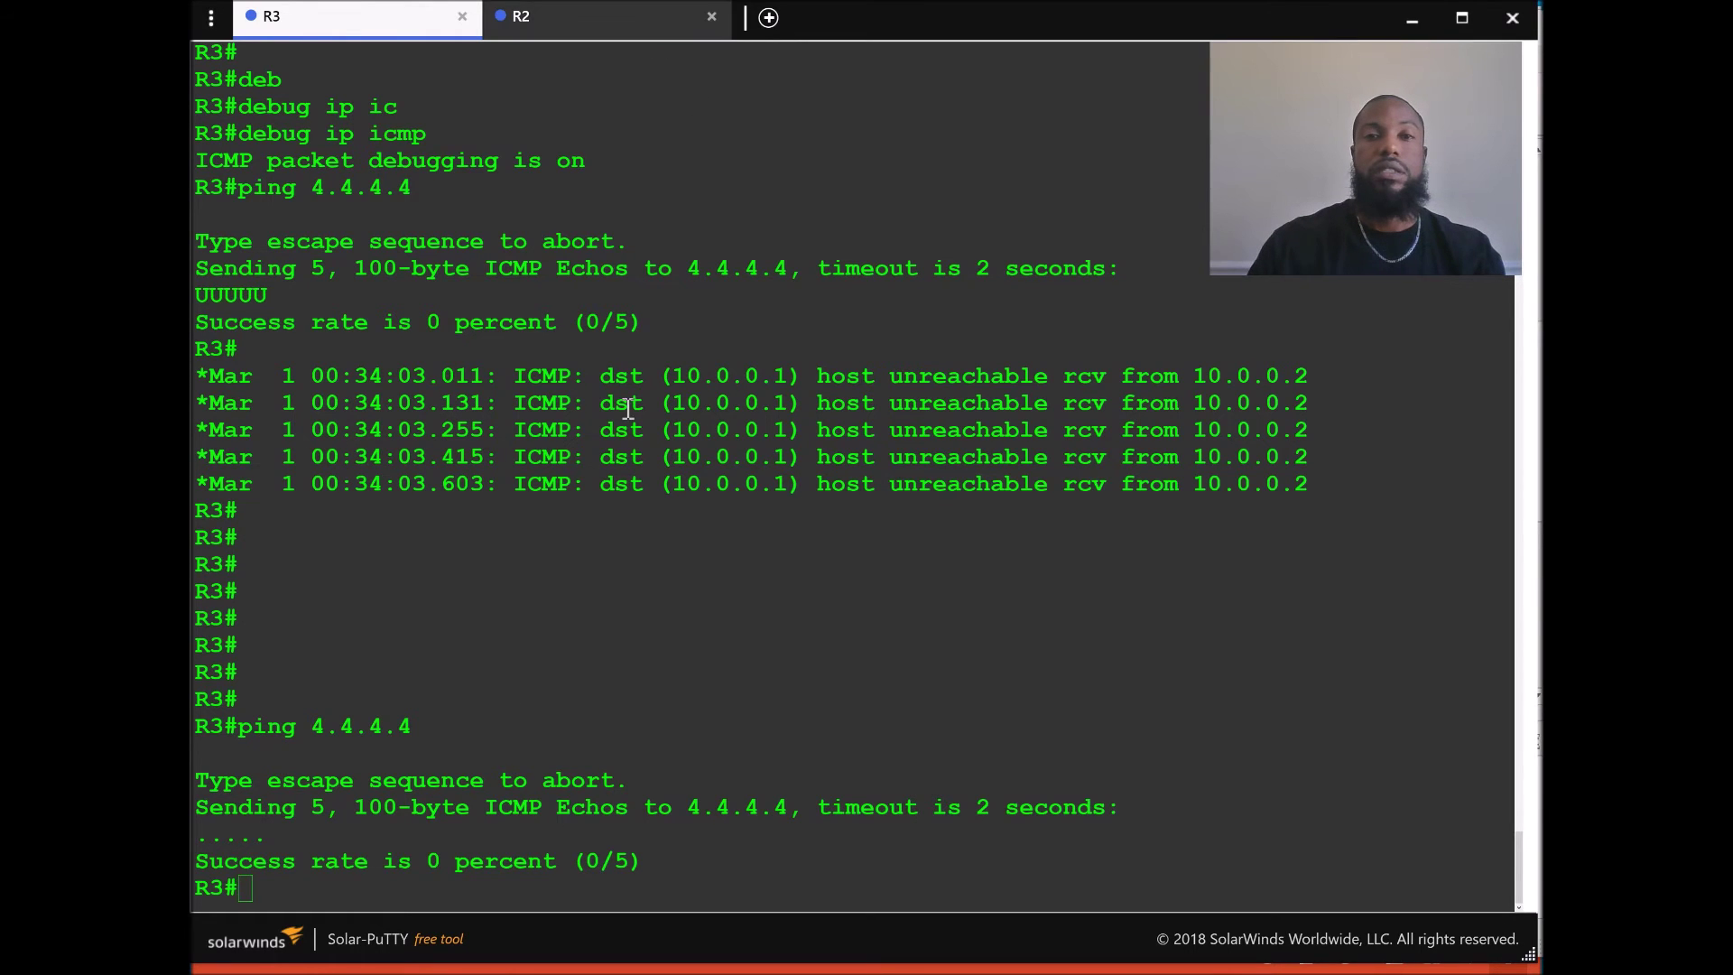
# Return to R2's console, enter global configuration mode and open interface fastEthernet 0/0 for configuration.
pyautogui.click(652, 20)
pyautogui.write('conf')
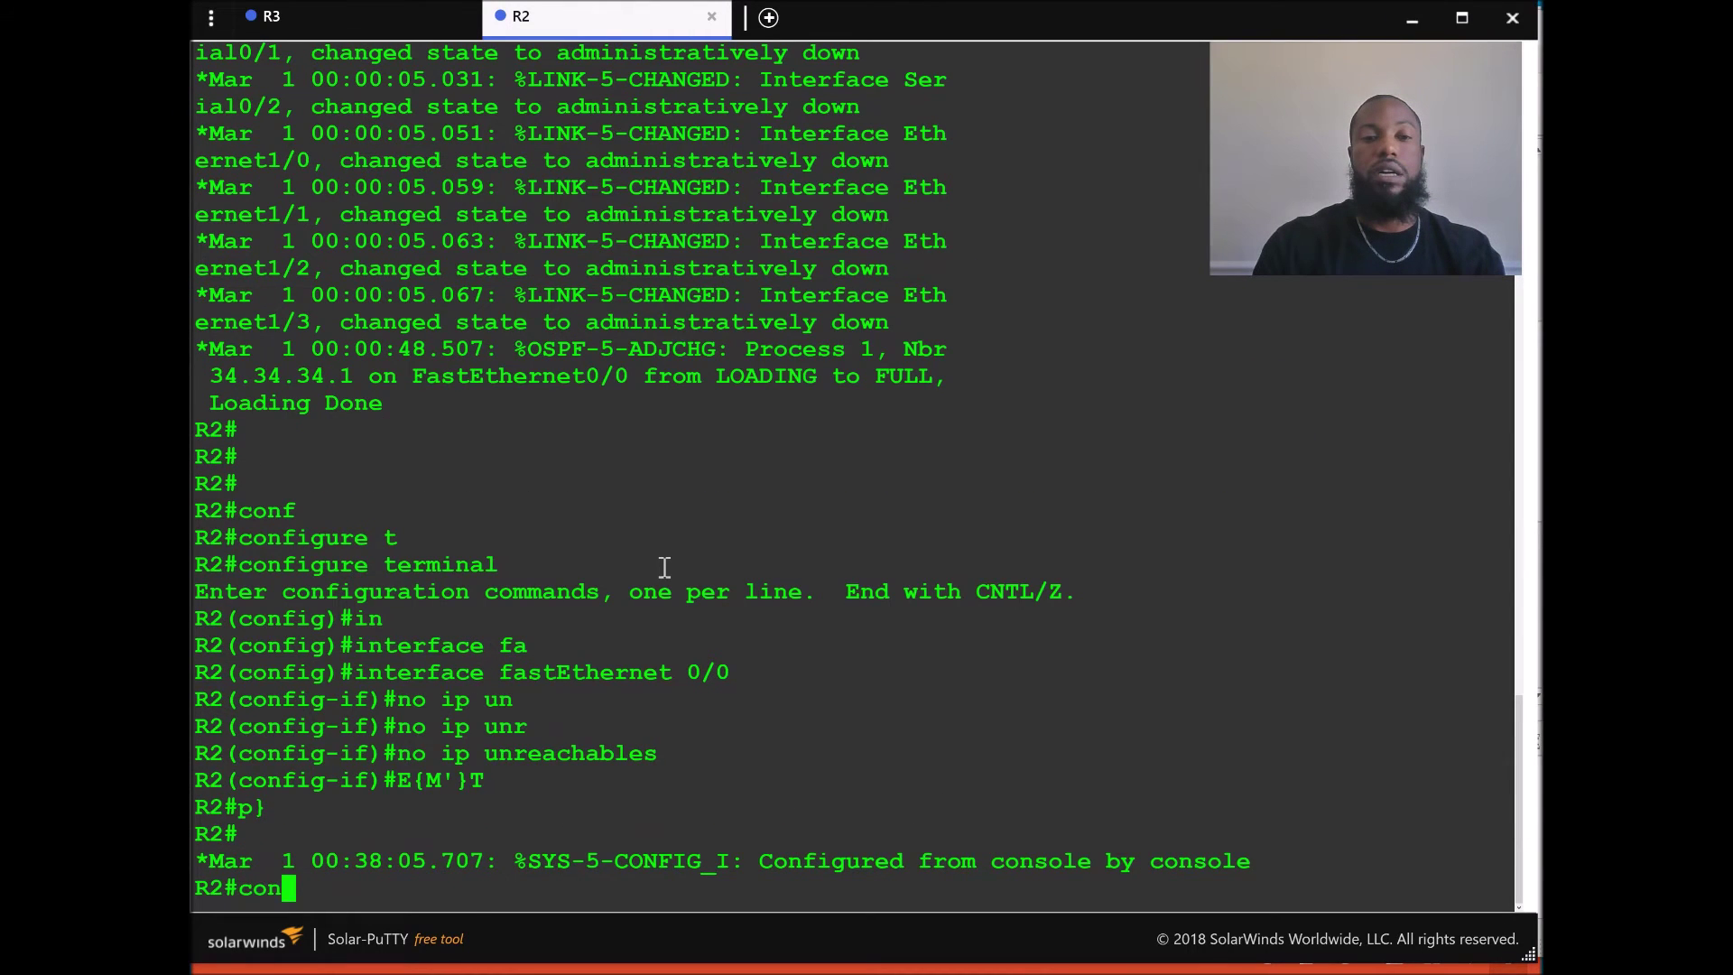
pyautogui.press('Tab')
pyautogui.write('t')
pyautogui.press('Tab')
pyautogui.press('Return')
pyautogui.write('in')
pyautogui.press('Tab')
pyautogui.write('fa')
pyautogui.press('Tab')
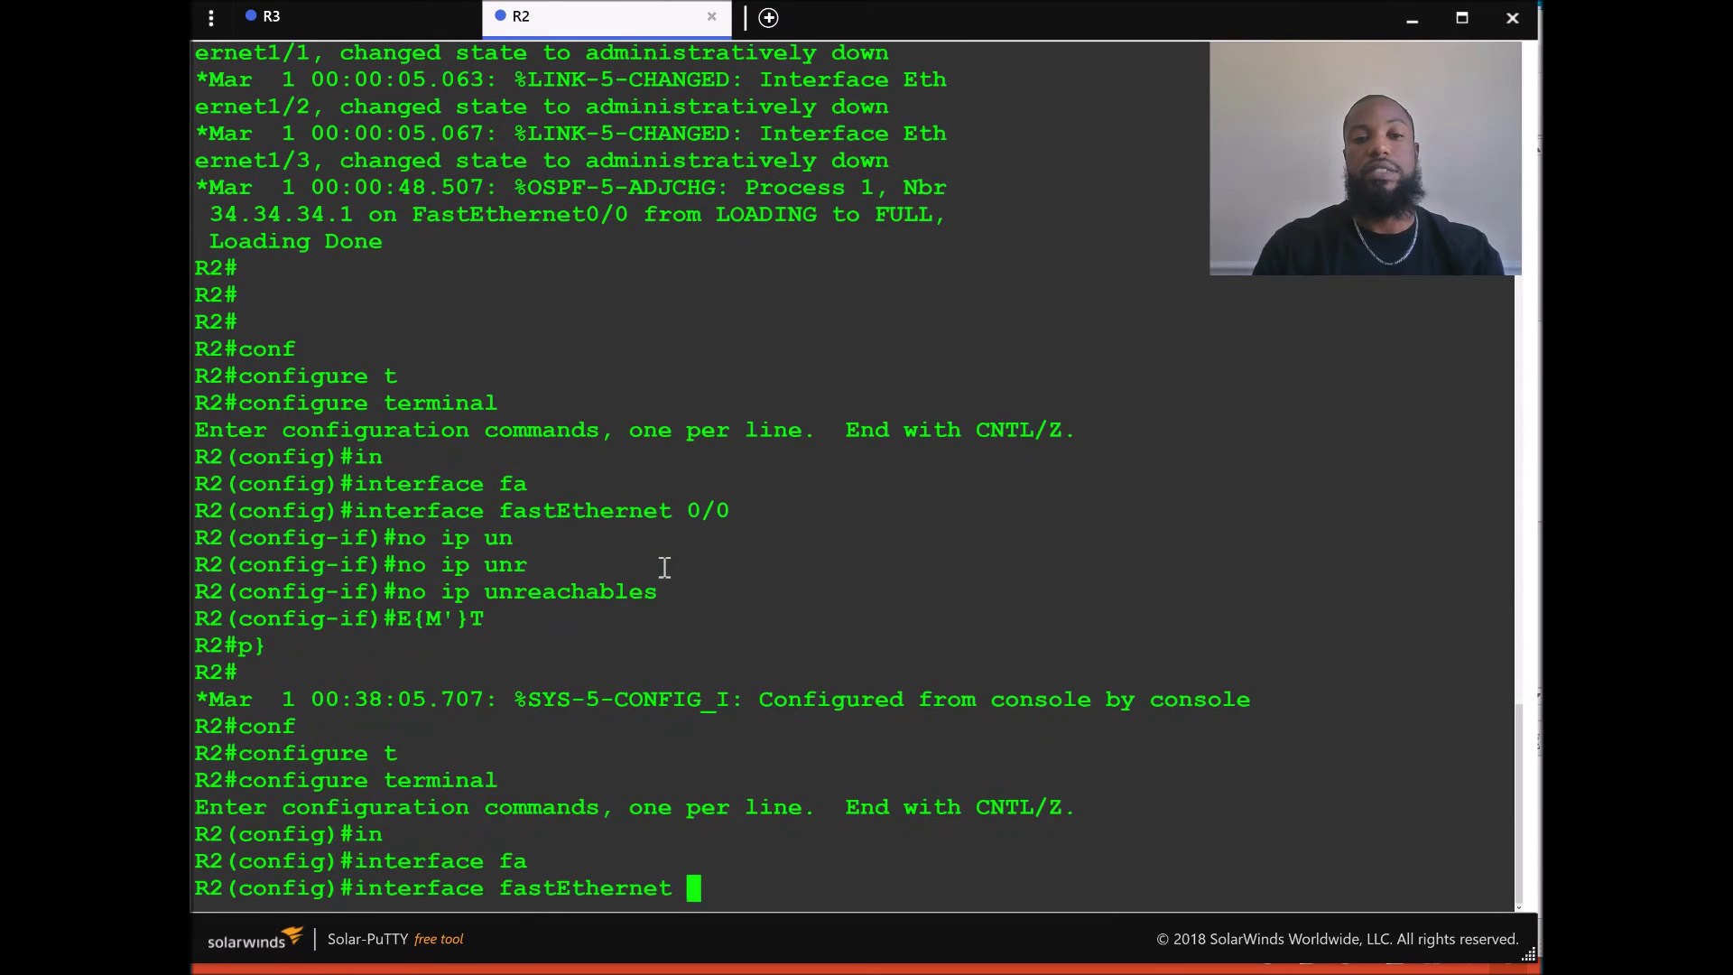
pyautogui.write('0/0')
pyautogui.press('Return')
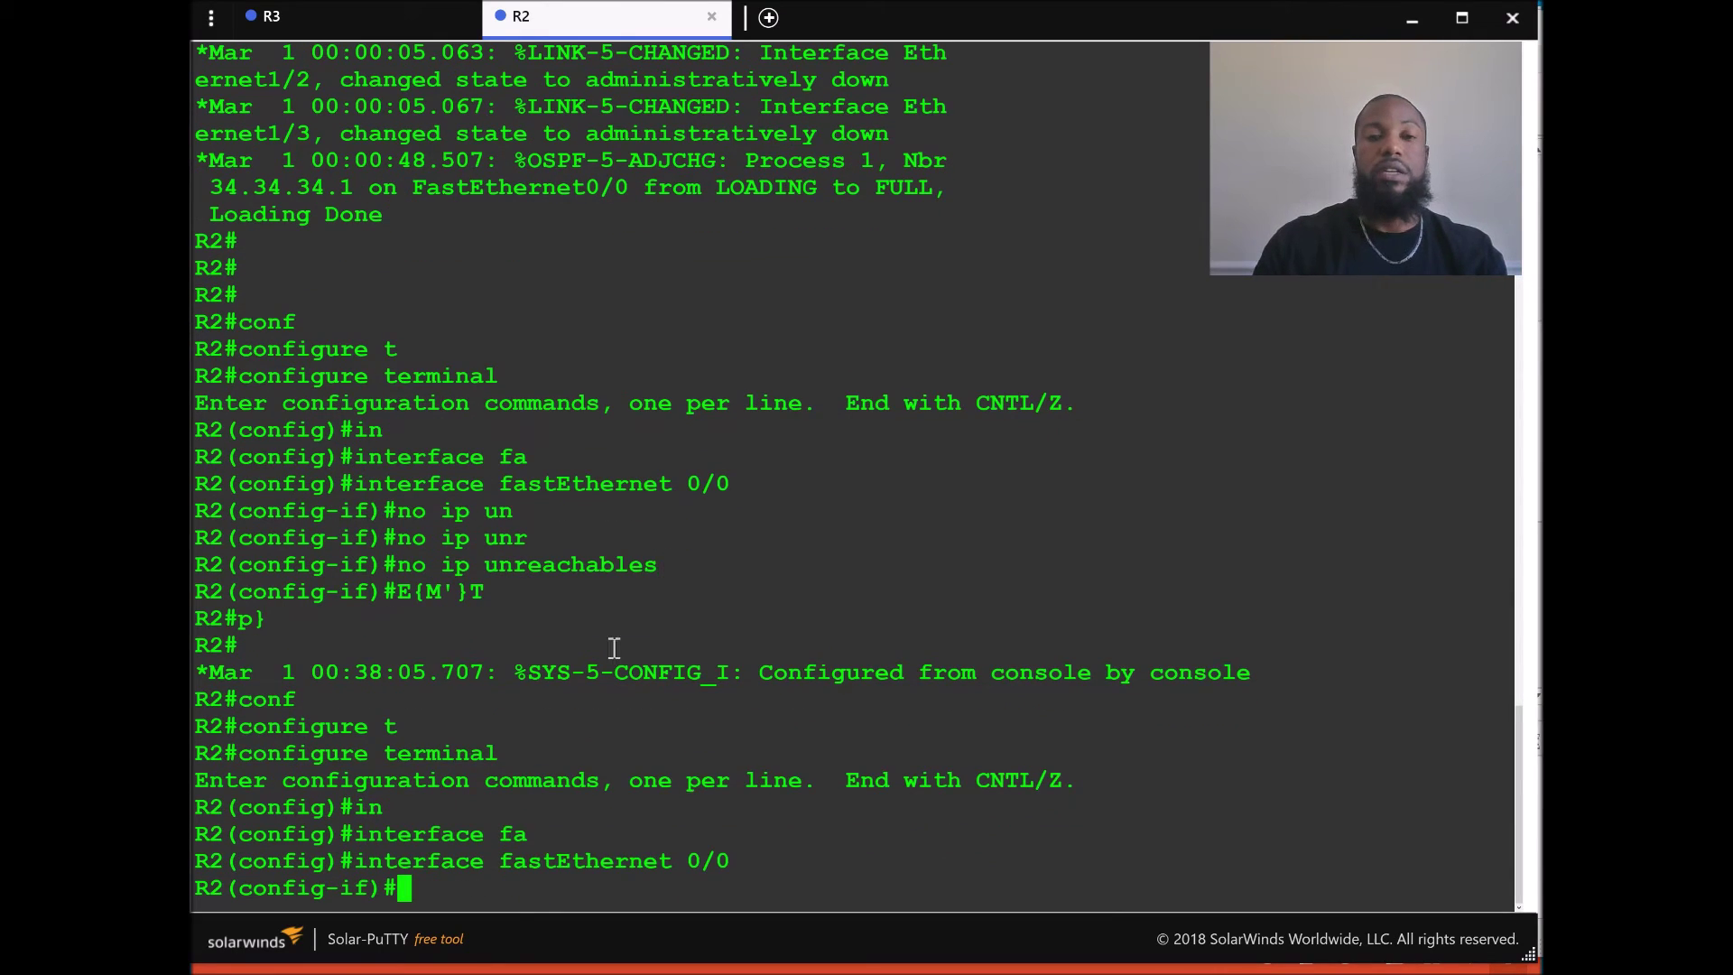
# Display R2's running configuration from interface mode and examine the IP unreachables setting under FastEthernet0/0.
pyautogui.moveTo(665, 570); pyautogui.dragTo(398, 570)
pyautogui.click(619, 721)
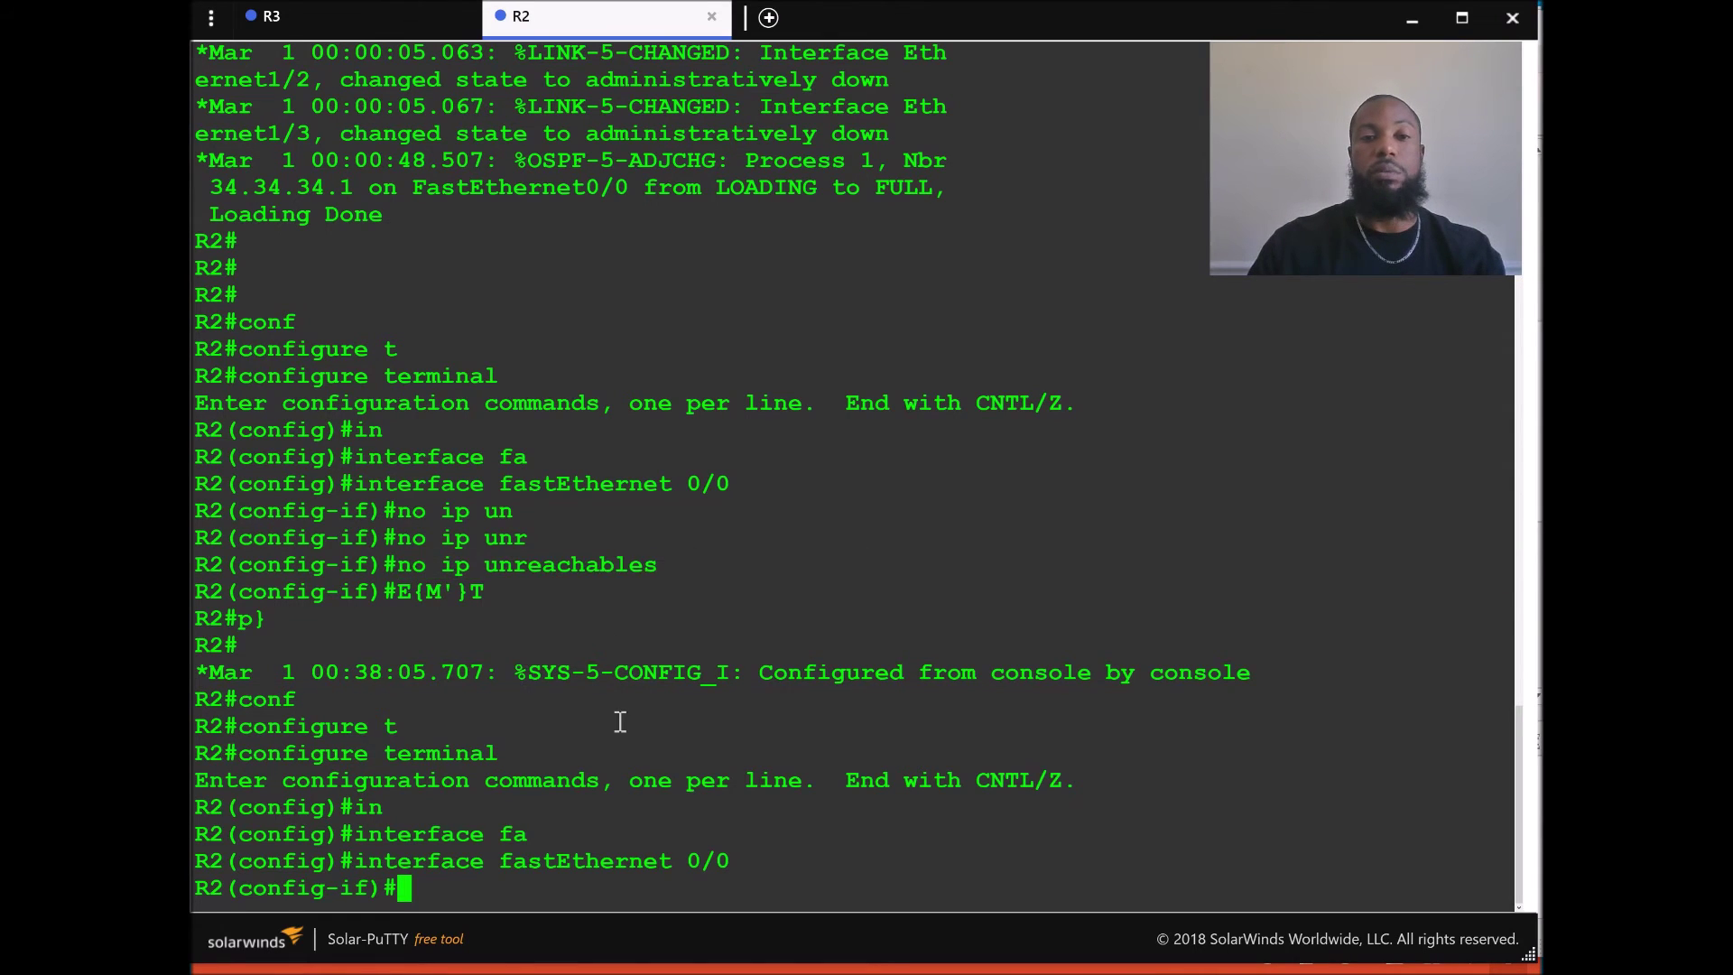
pyautogui.write('sho')
pyautogui.press('BackSpace')
pyautogui.press('BackSpace')
pyautogui.press('BackSpace')
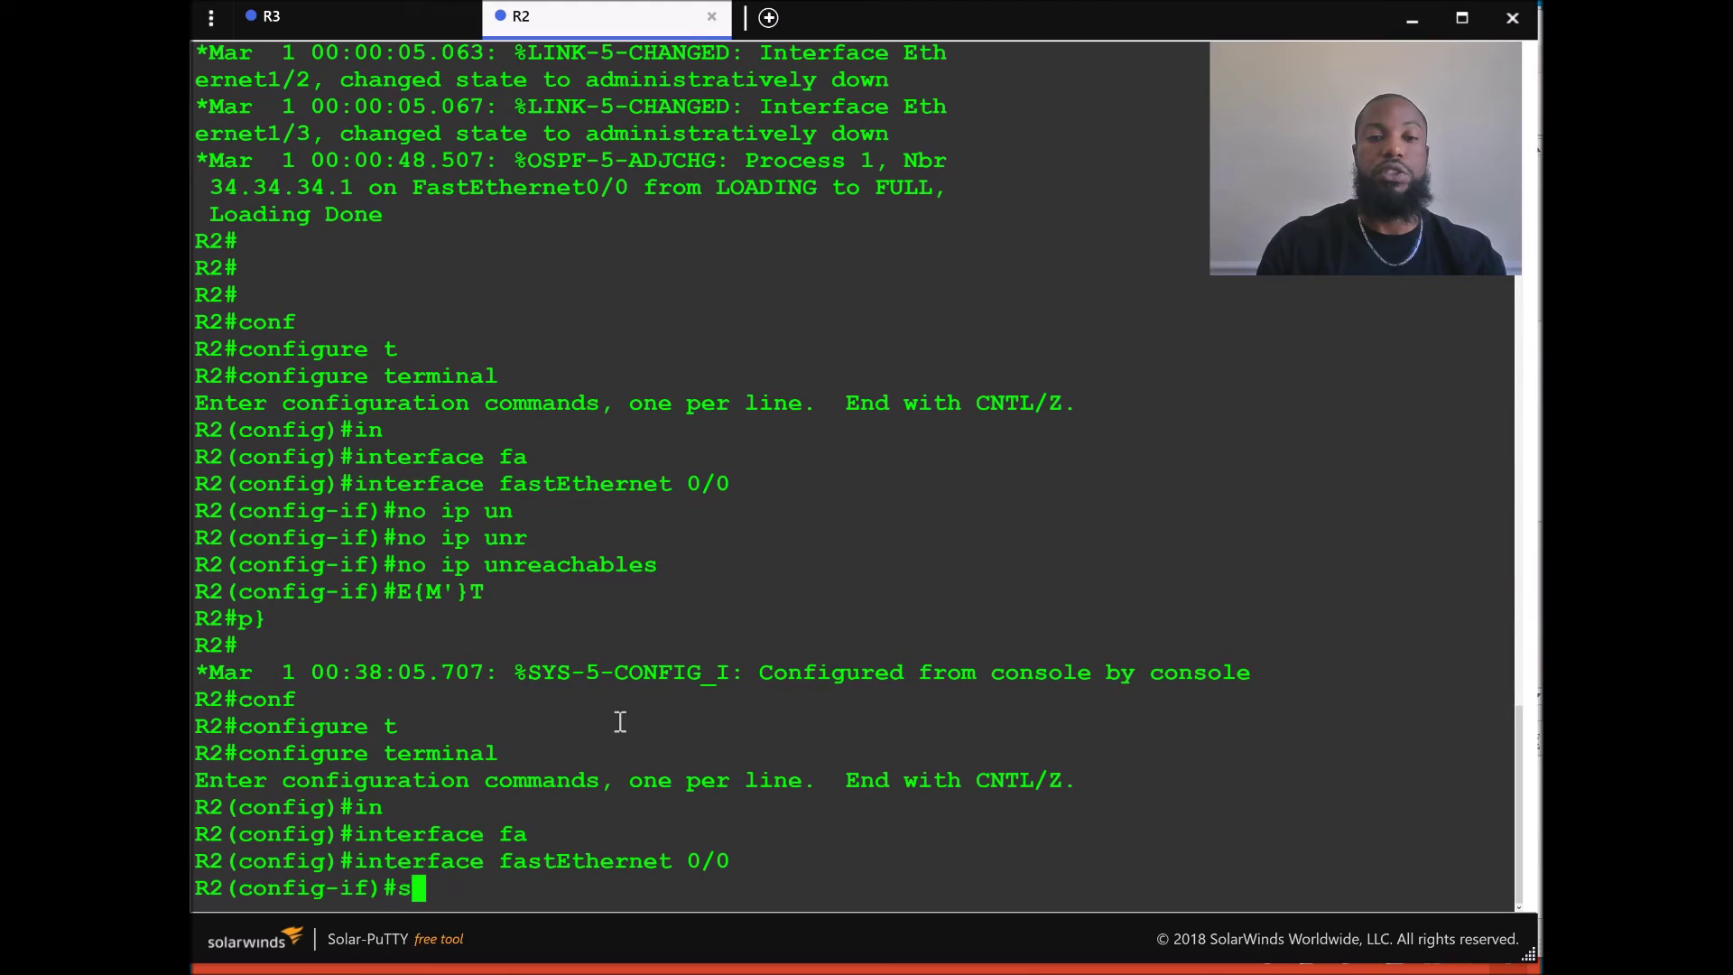
pyautogui.write('do sho ')
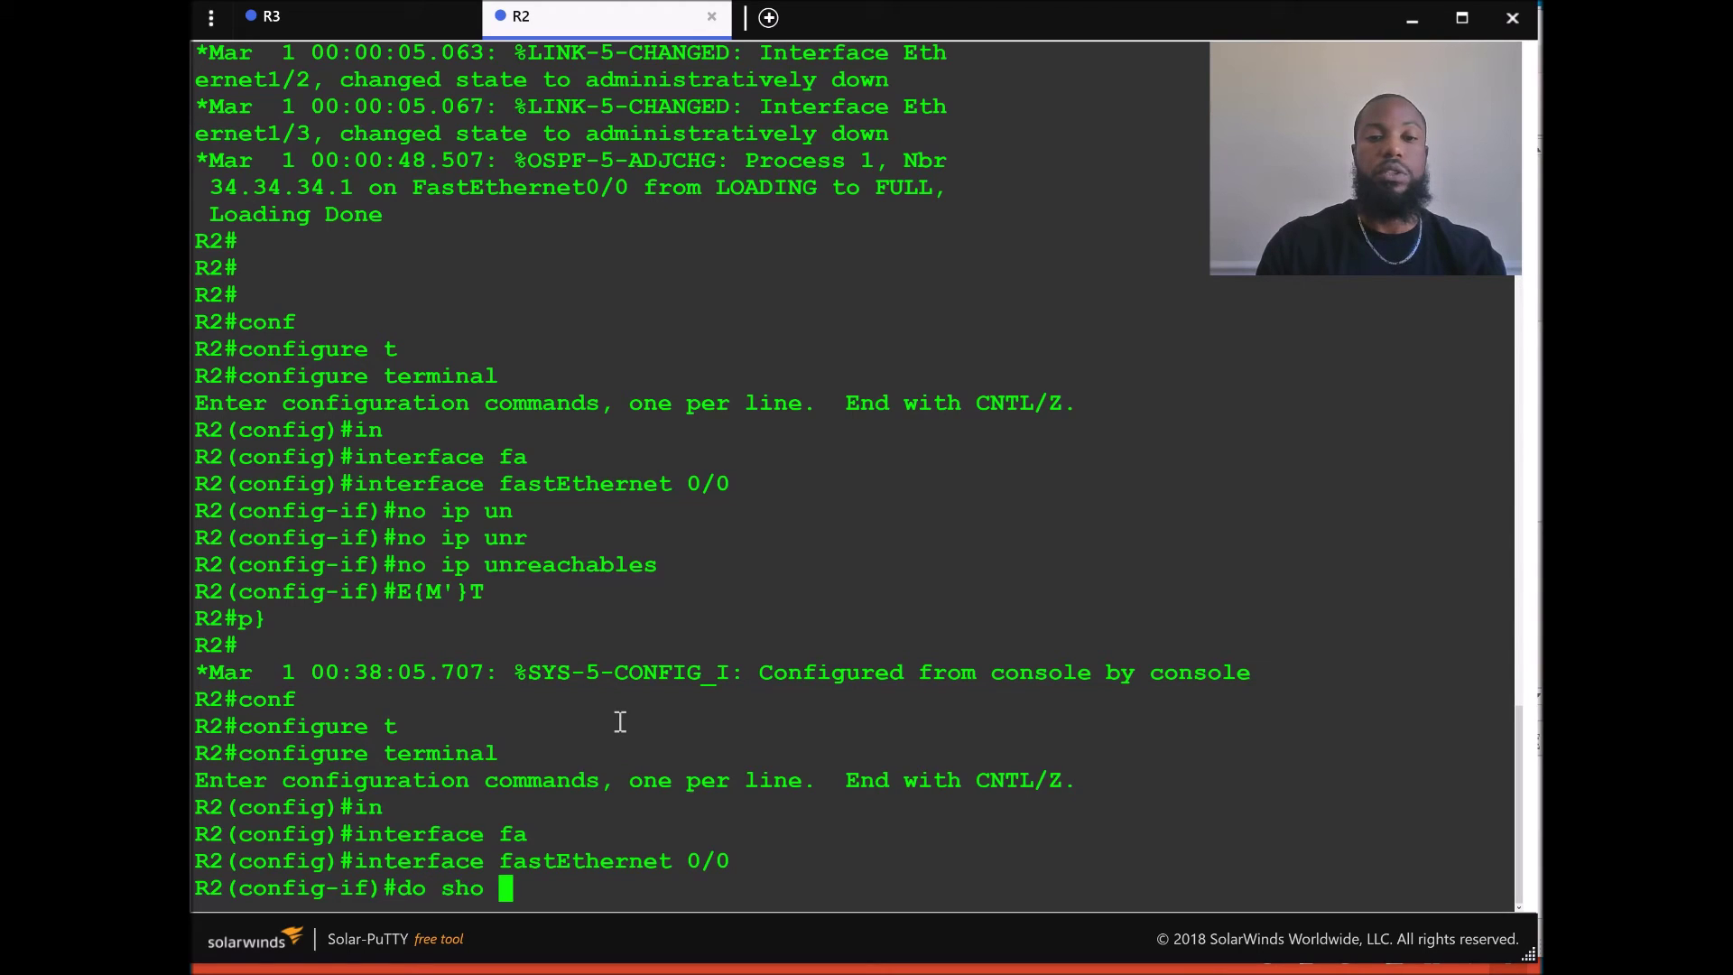
pyautogui.write('run |')
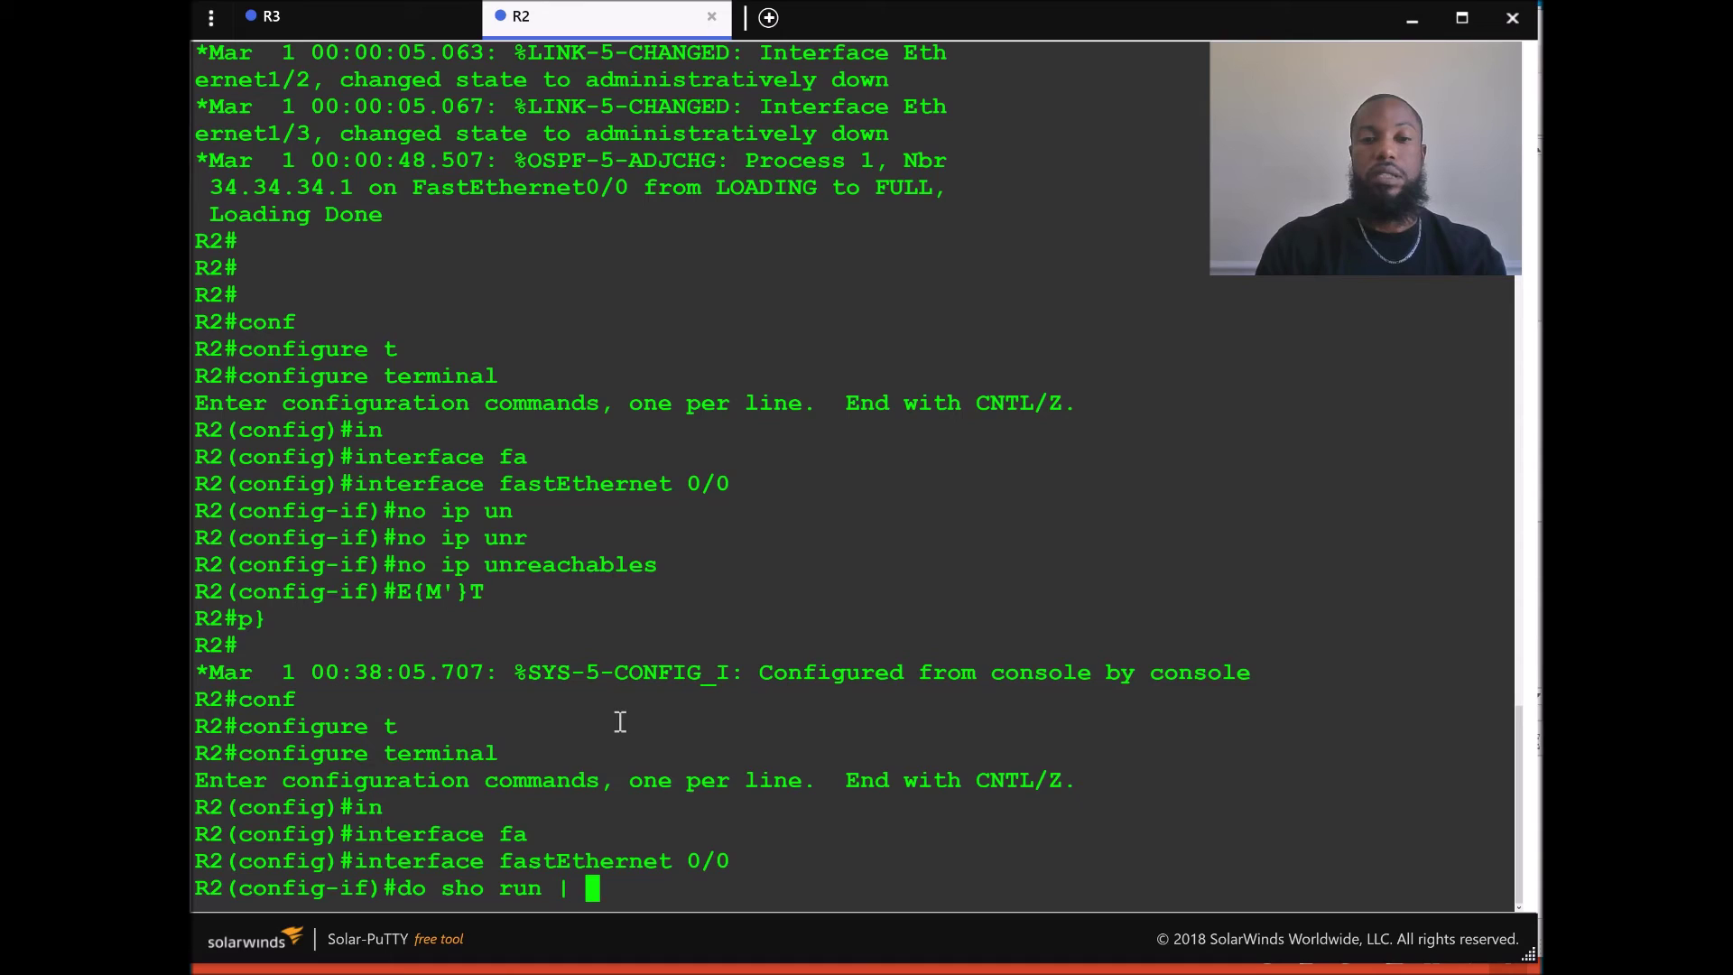
pyautogui.press('BackSpace')
pyautogui.press('BackSpace')
pyautogui.press('BackSpace')
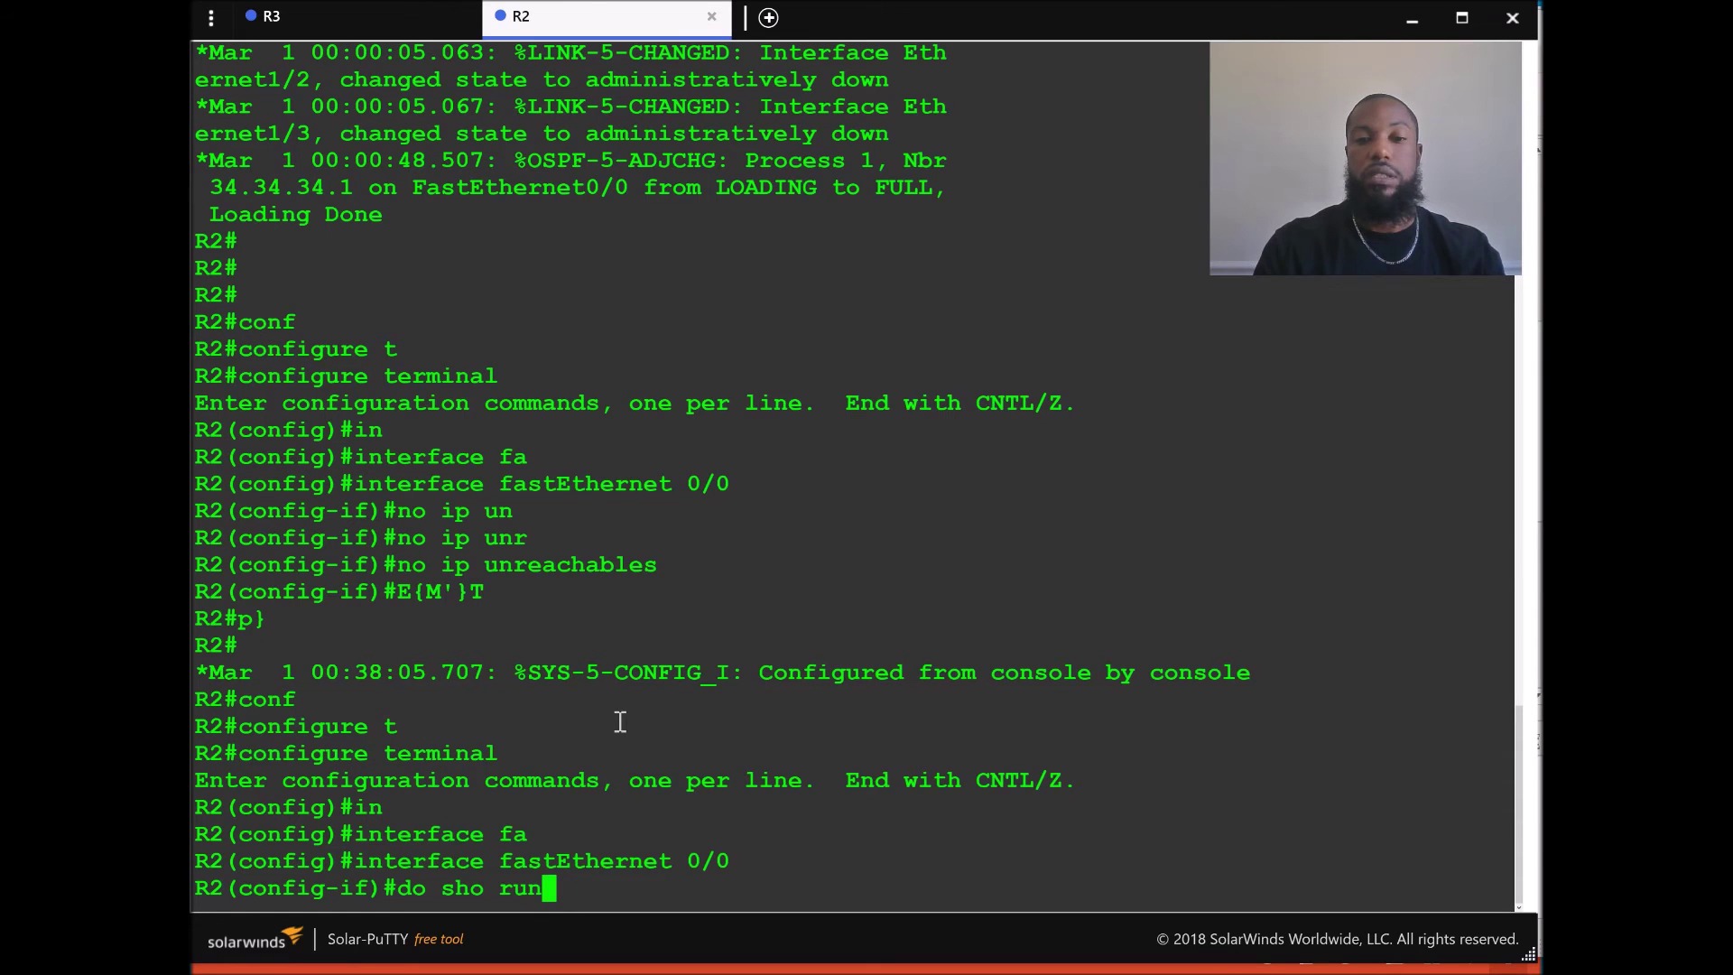
pyautogui.write('ni')
pyautogui.press('Return')
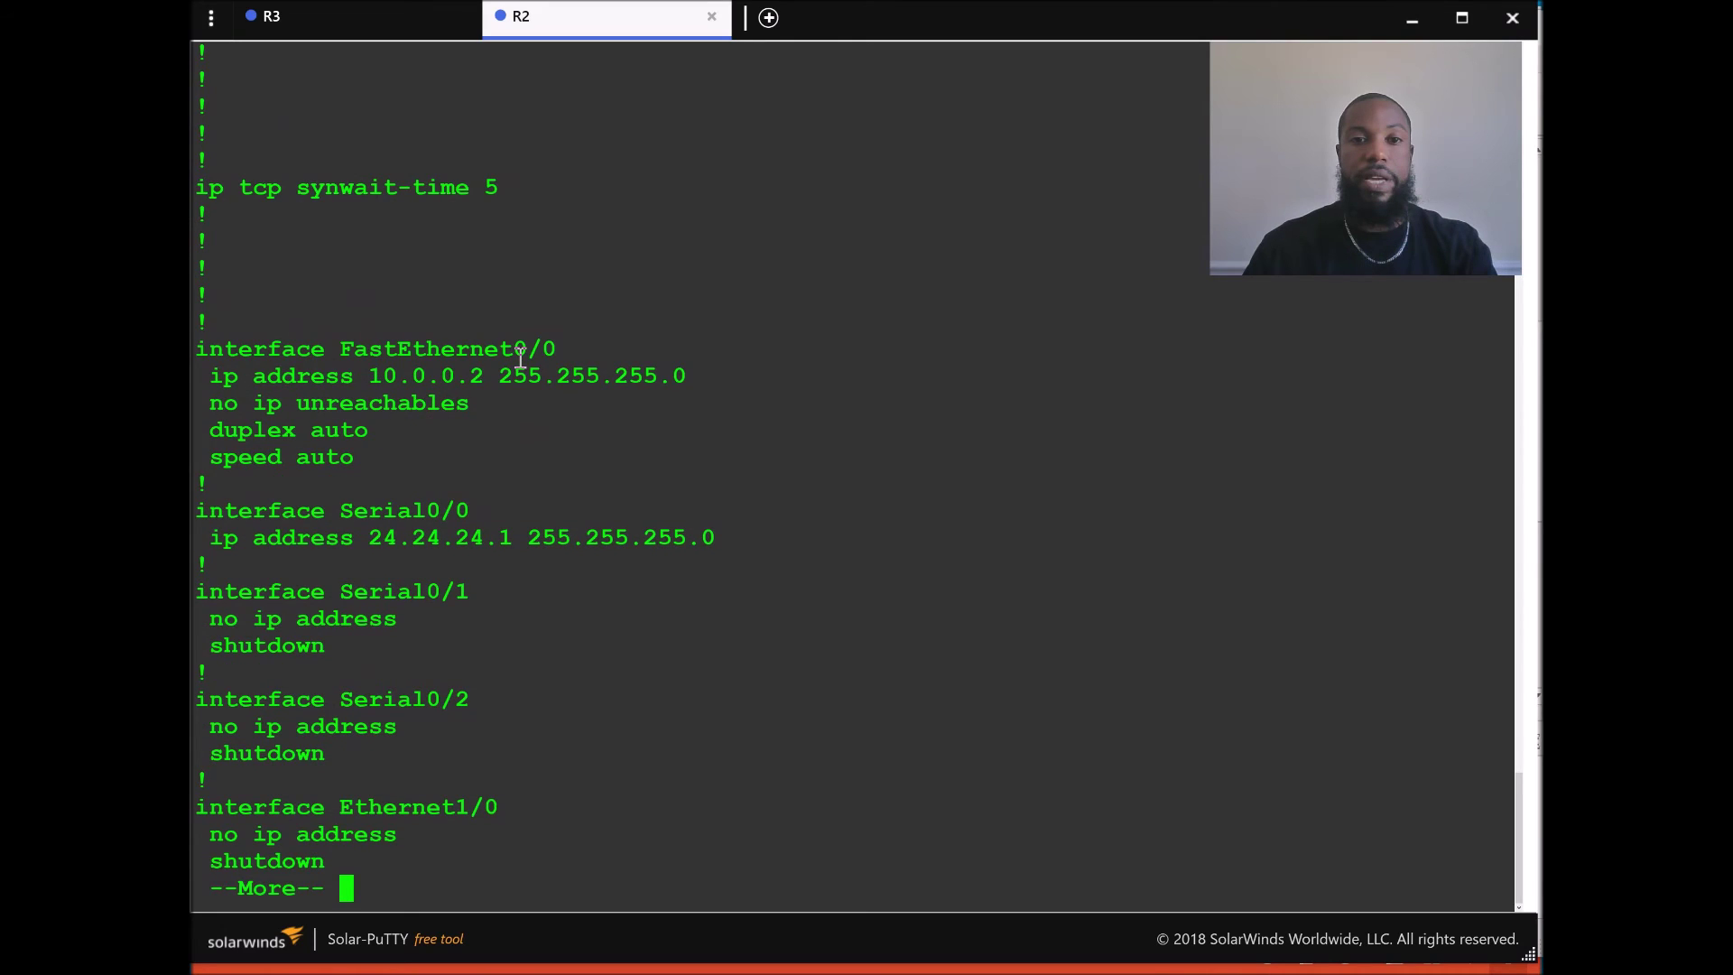
pyautogui.moveTo(379, 471); pyautogui.dragTo(204, 352)
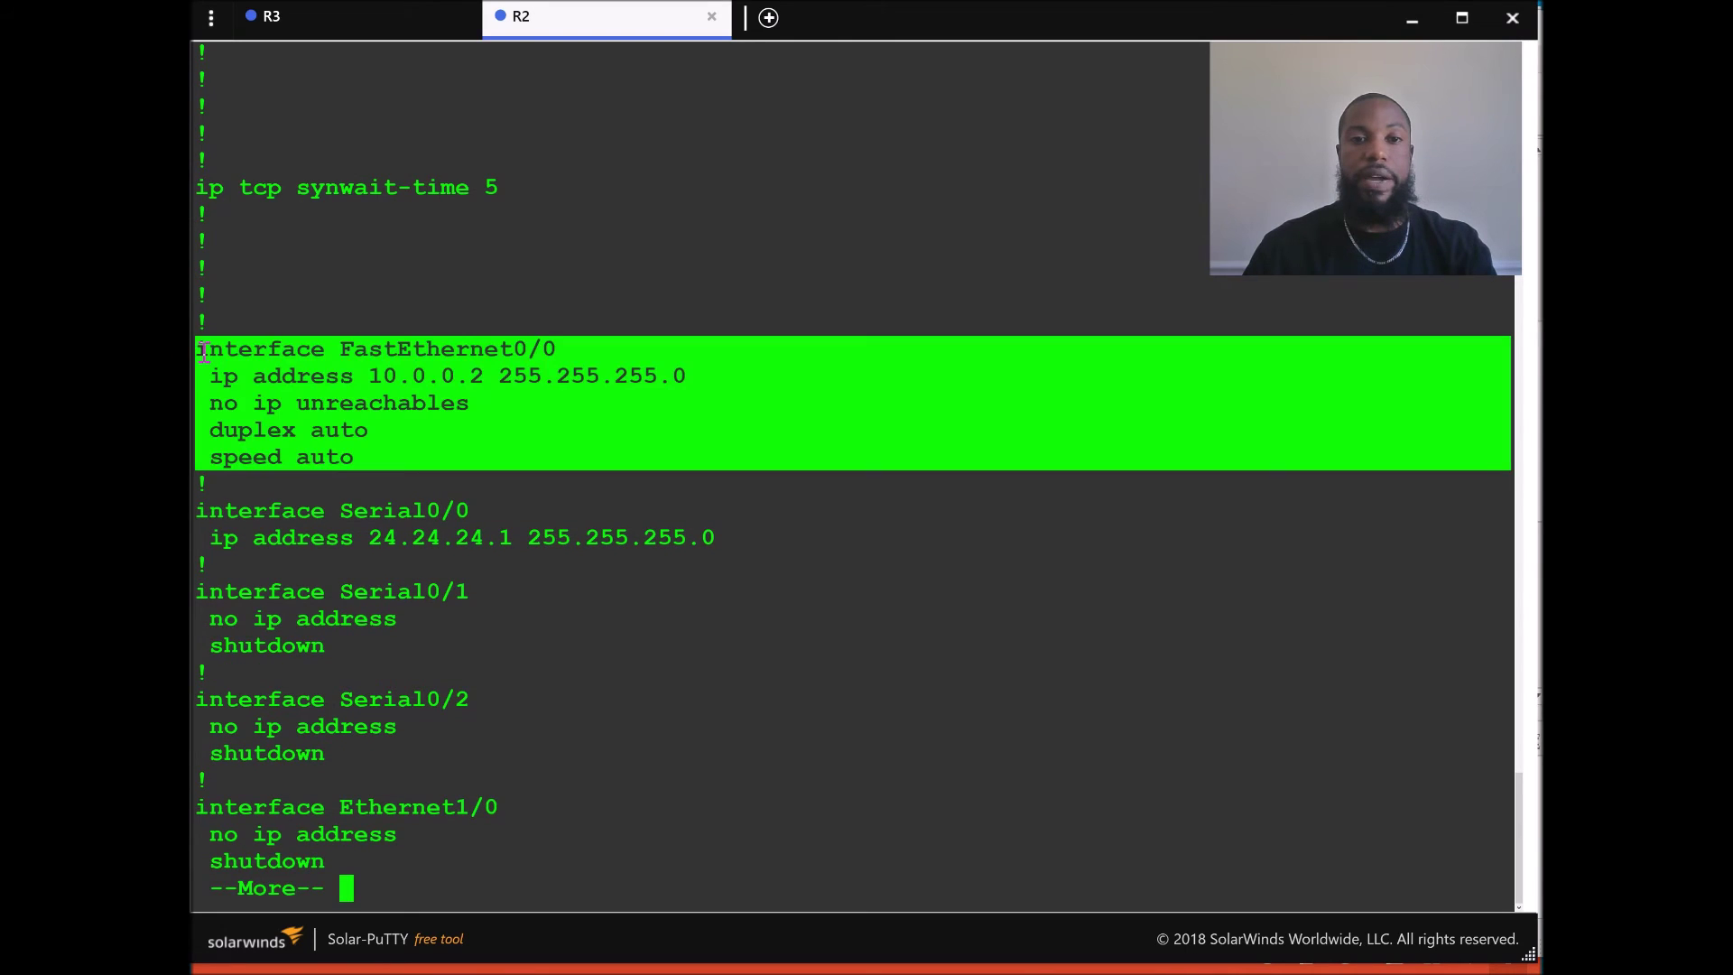
pyautogui.click(567, 426)
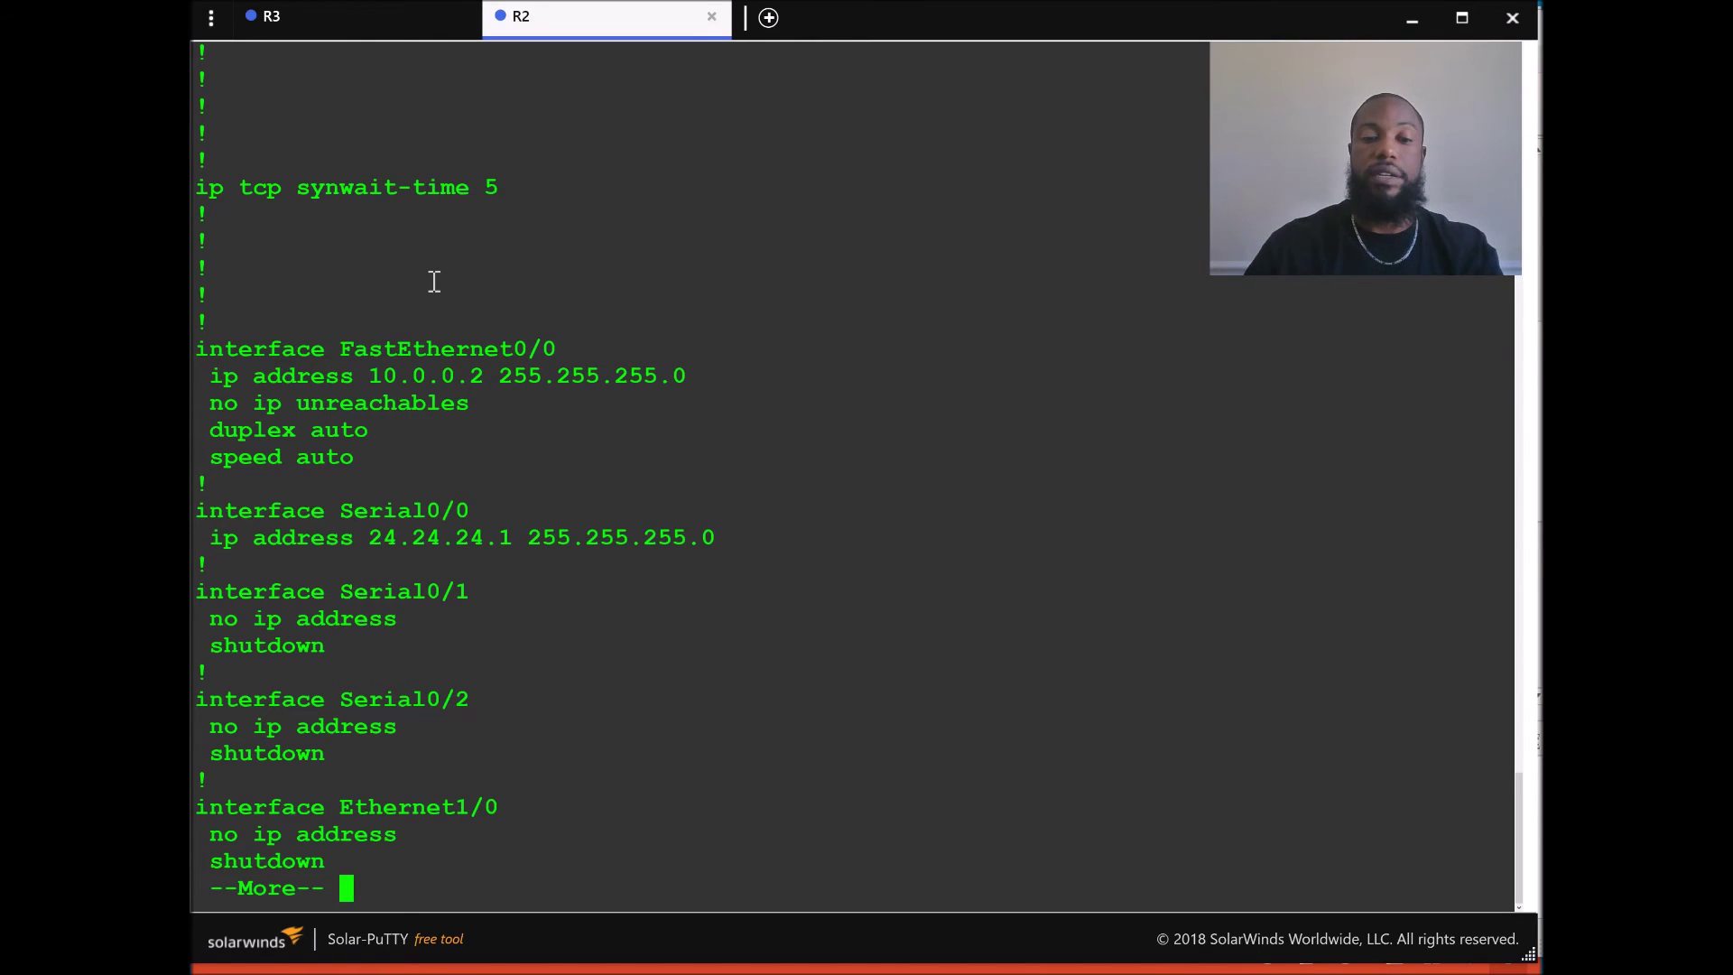
# Leave the configuration listing, re-enable ICMP unreachable messages on R2's fastEthernet 0/0 with ip unreachables, and exit interface configuration.
pyautogui.press('q')
pyautogui.write('no')
pyautogui.press('BackSpace')
pyautogui.press('BackSpace')
pyautogui.write('ip dun')
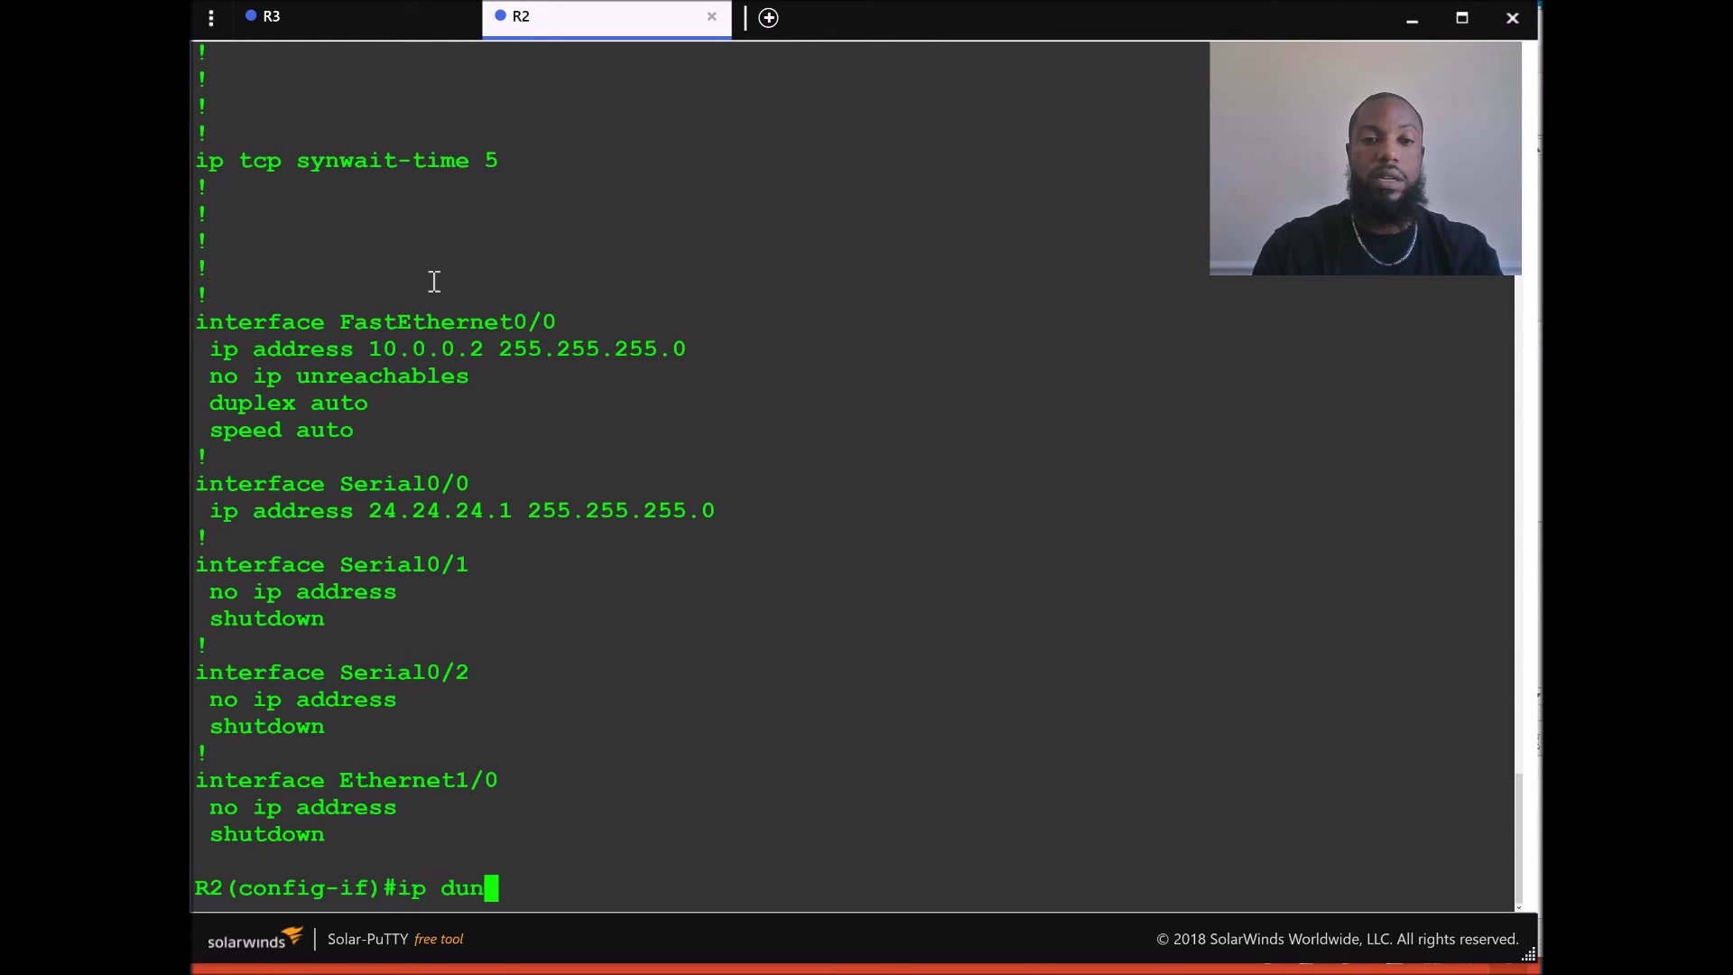
pyautogui.press('BackSpace')
pyautogui.press('BackSpace')
pyautogui.press('BackSpace')
pyautogui.write('und')
pyautogui.press('BackSpace')
pyautogui.write('re')
pyautogui.press('Tab')
pyautogui.press('Return')
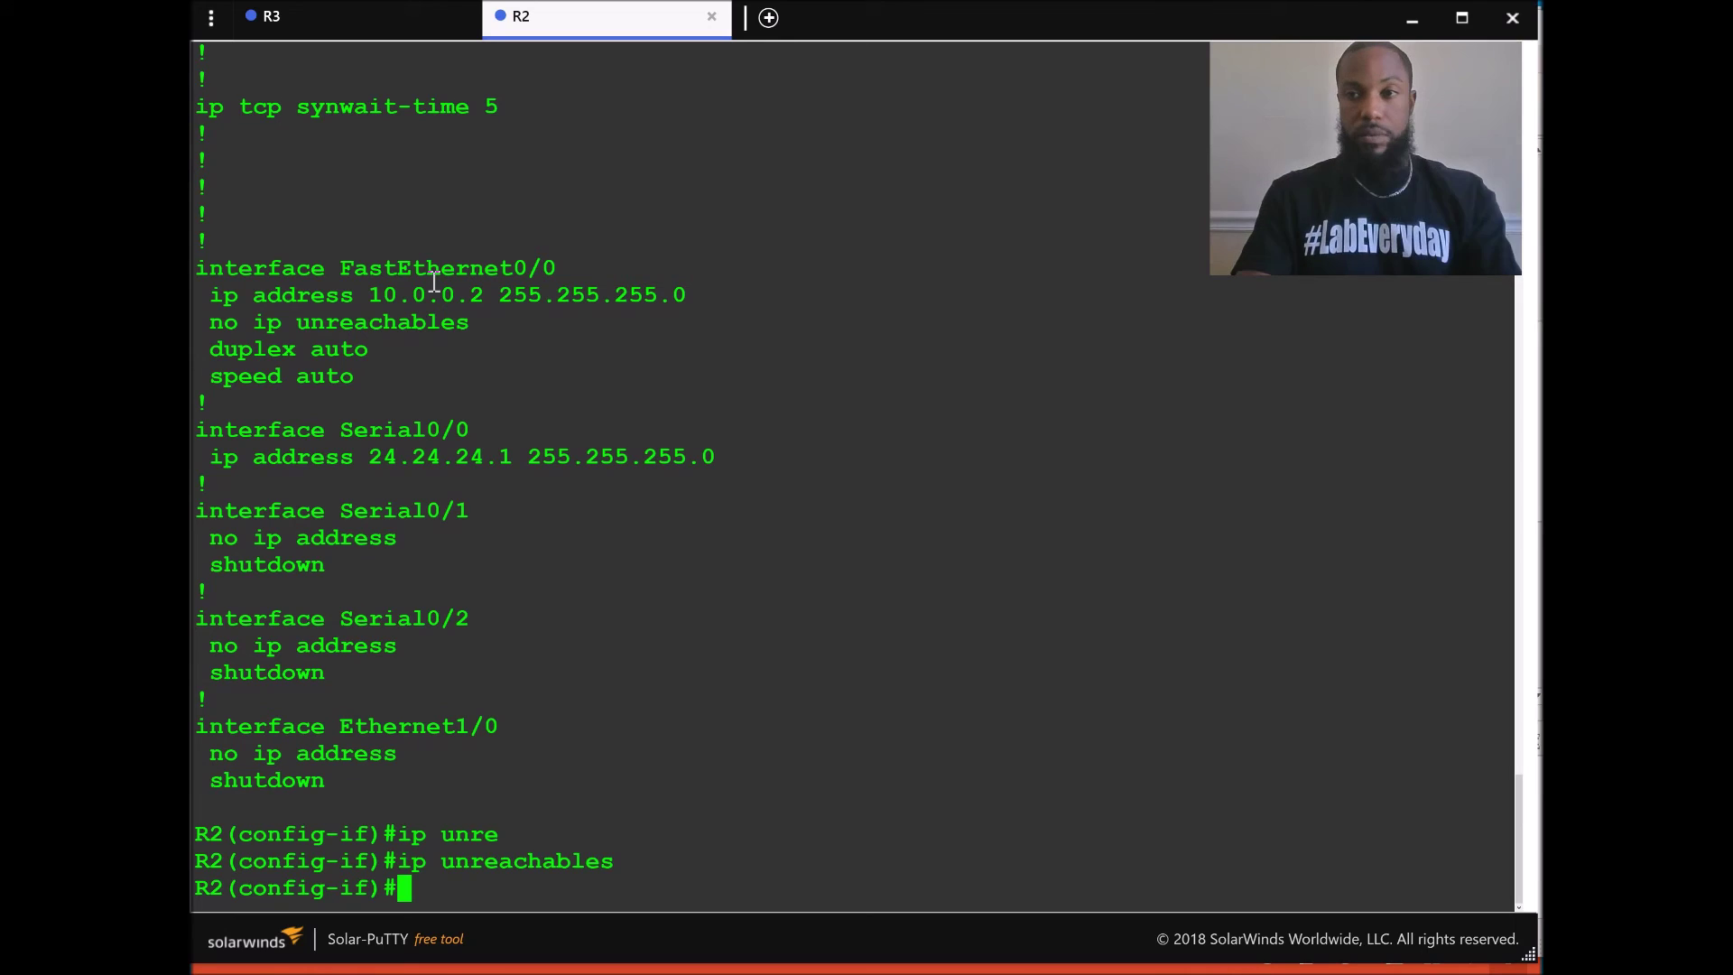
pyautogui.write('exit')
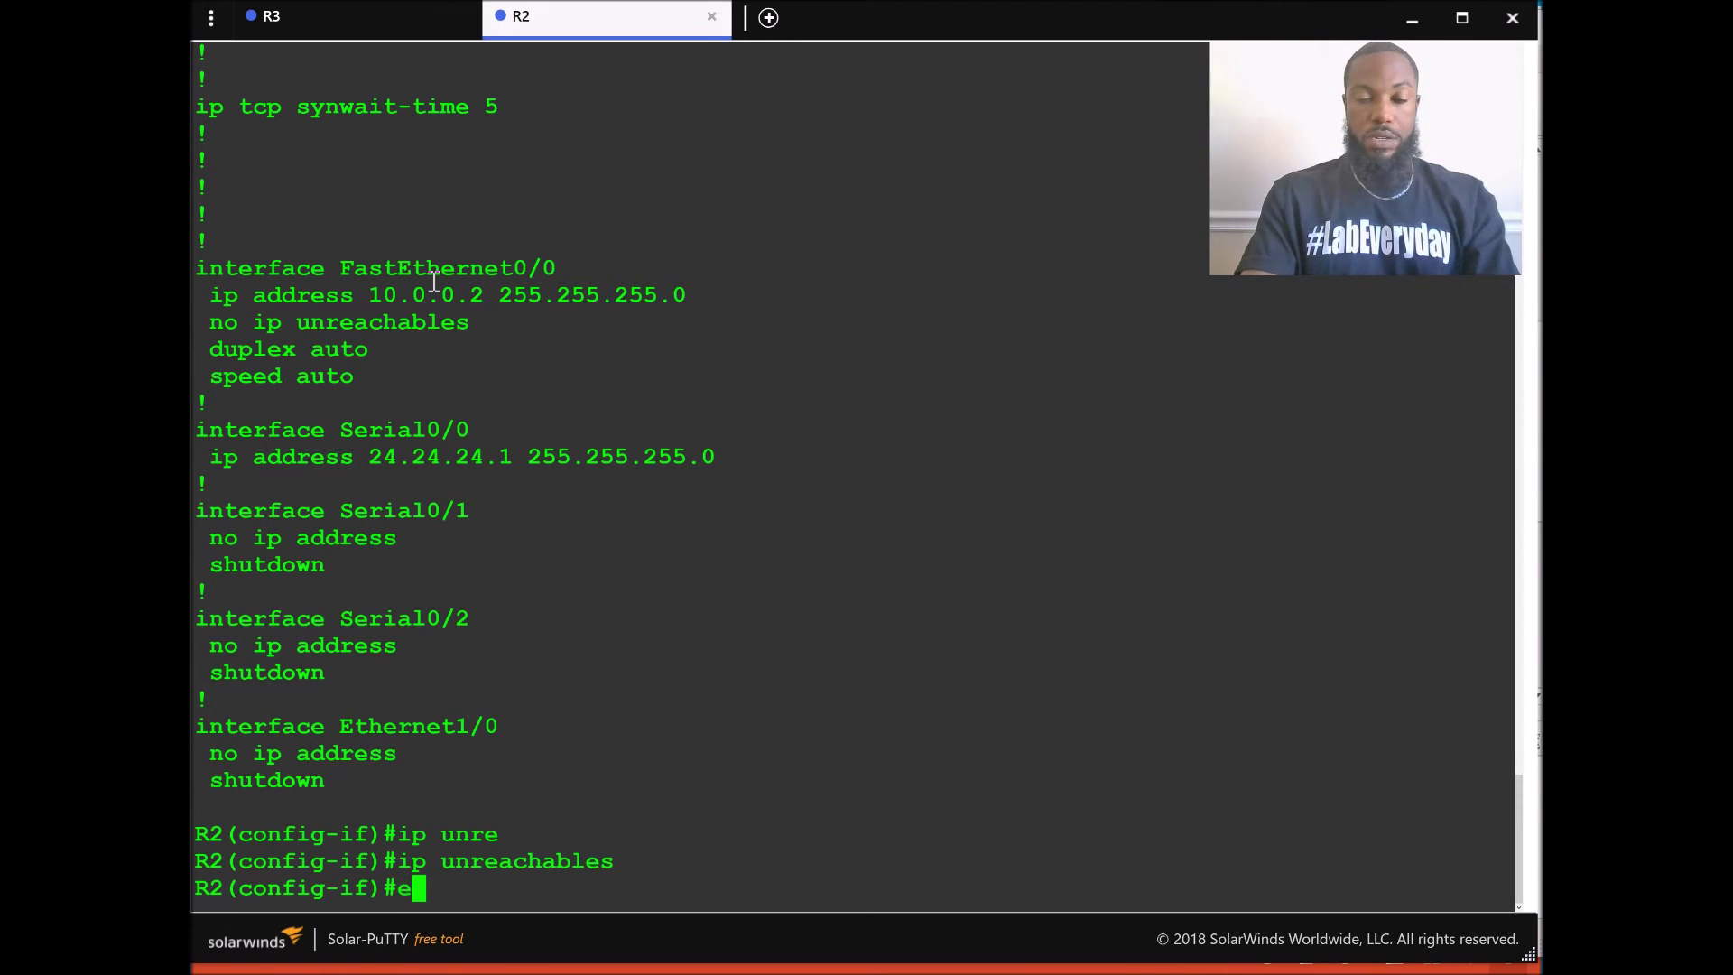
pyautogui.press('Return')
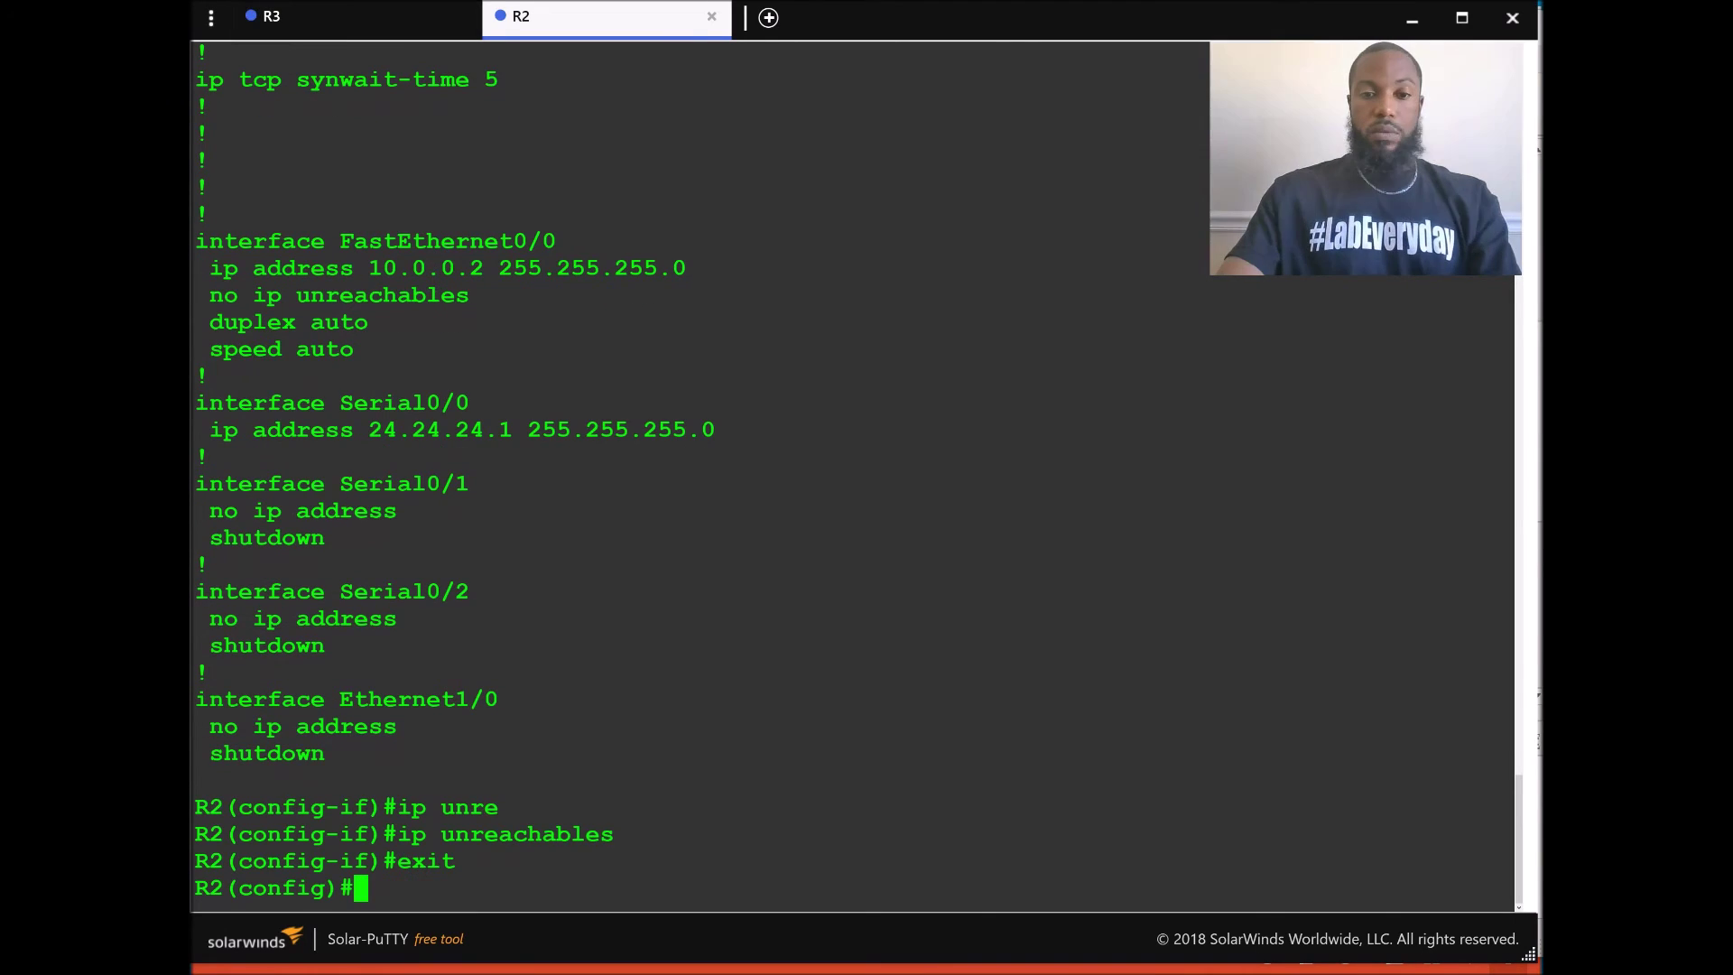
# Switch to the PowerPoint slide show and advance to the 1.3.a ICMP Redirects slide.
pyautogui.hotkey('alt', 'Tab')
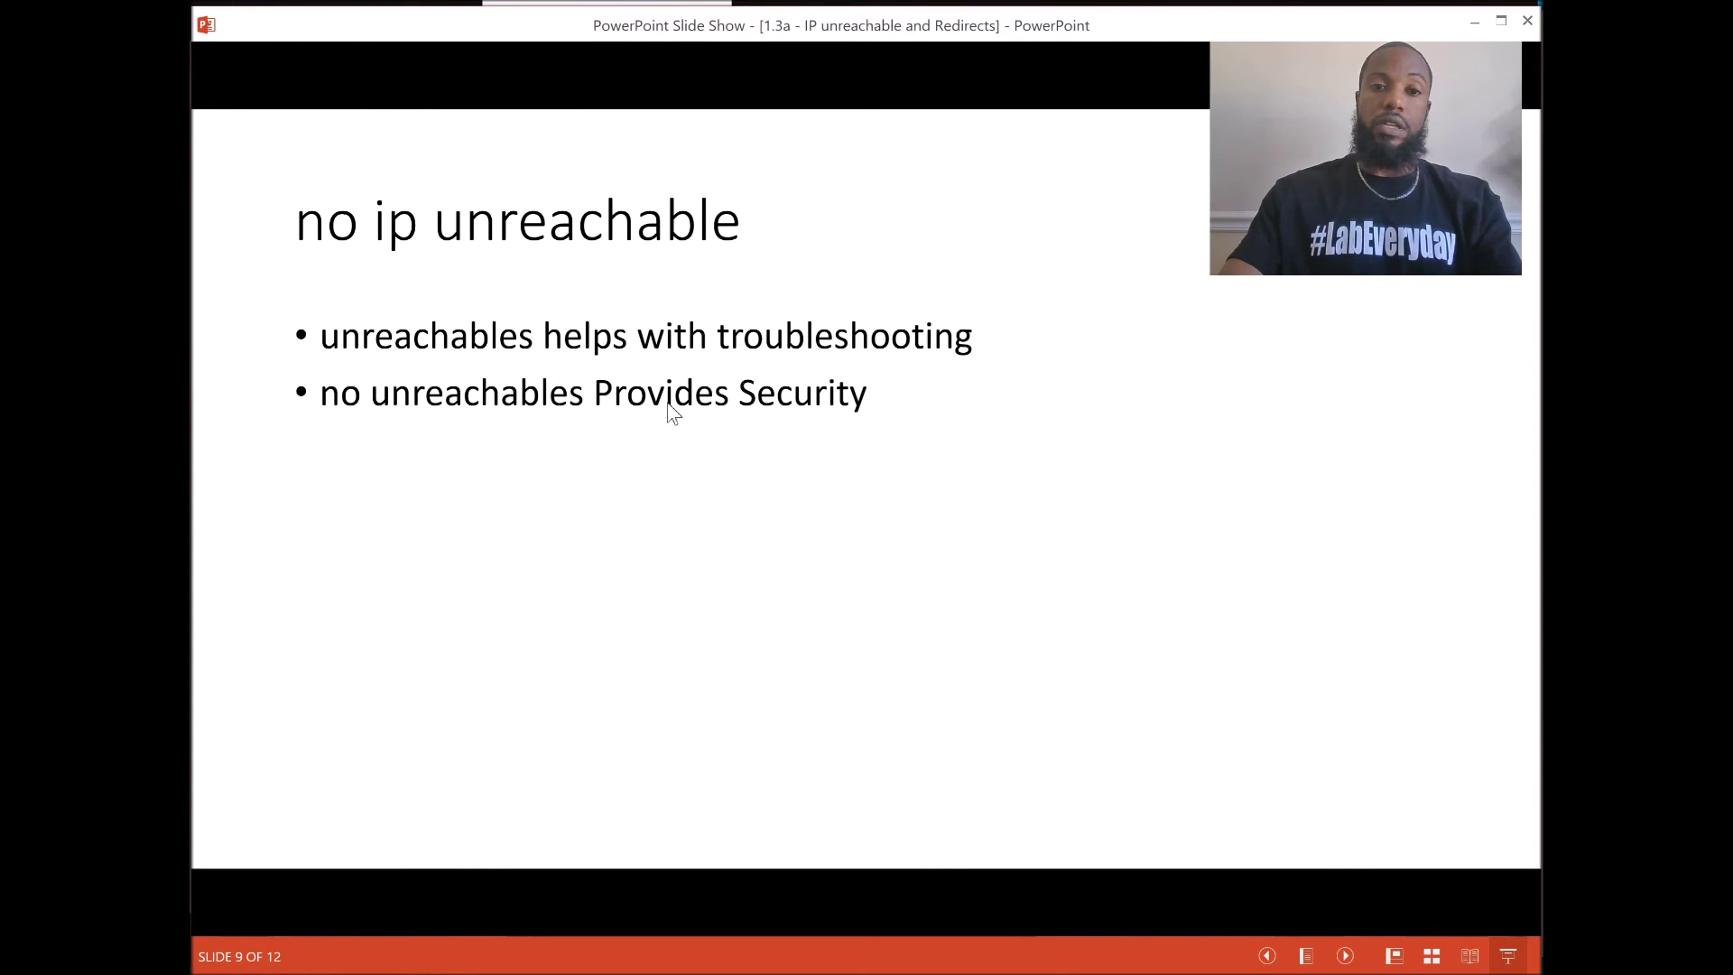
pyautogui.press('Right')
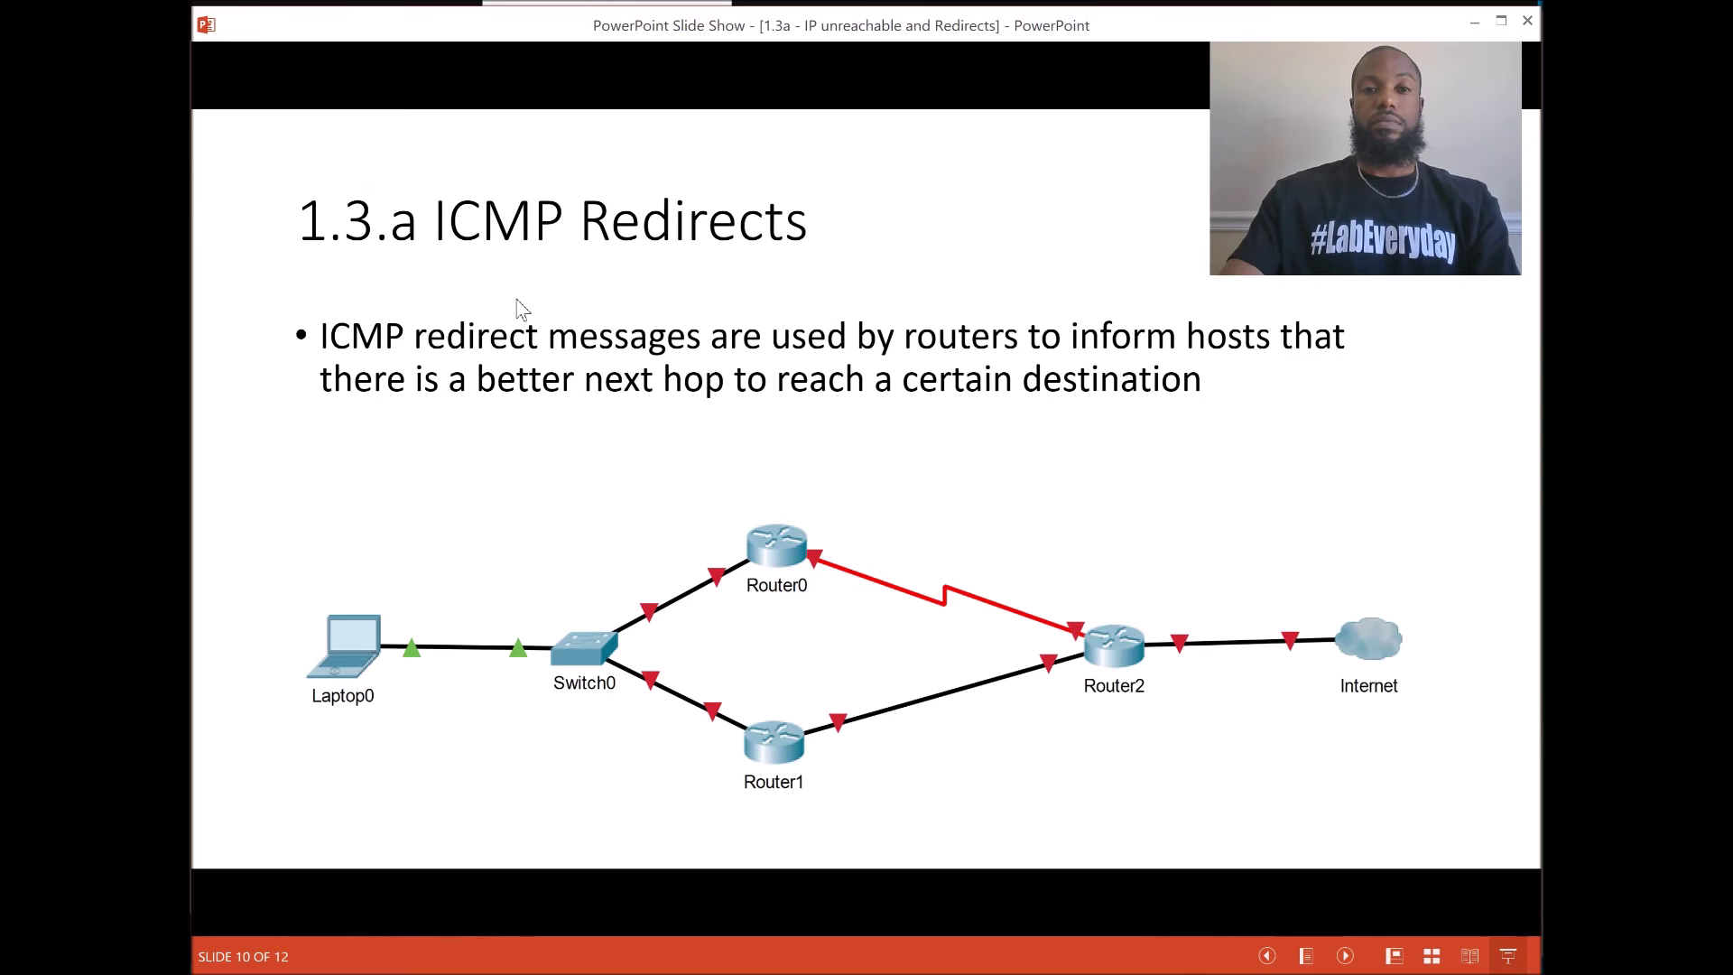
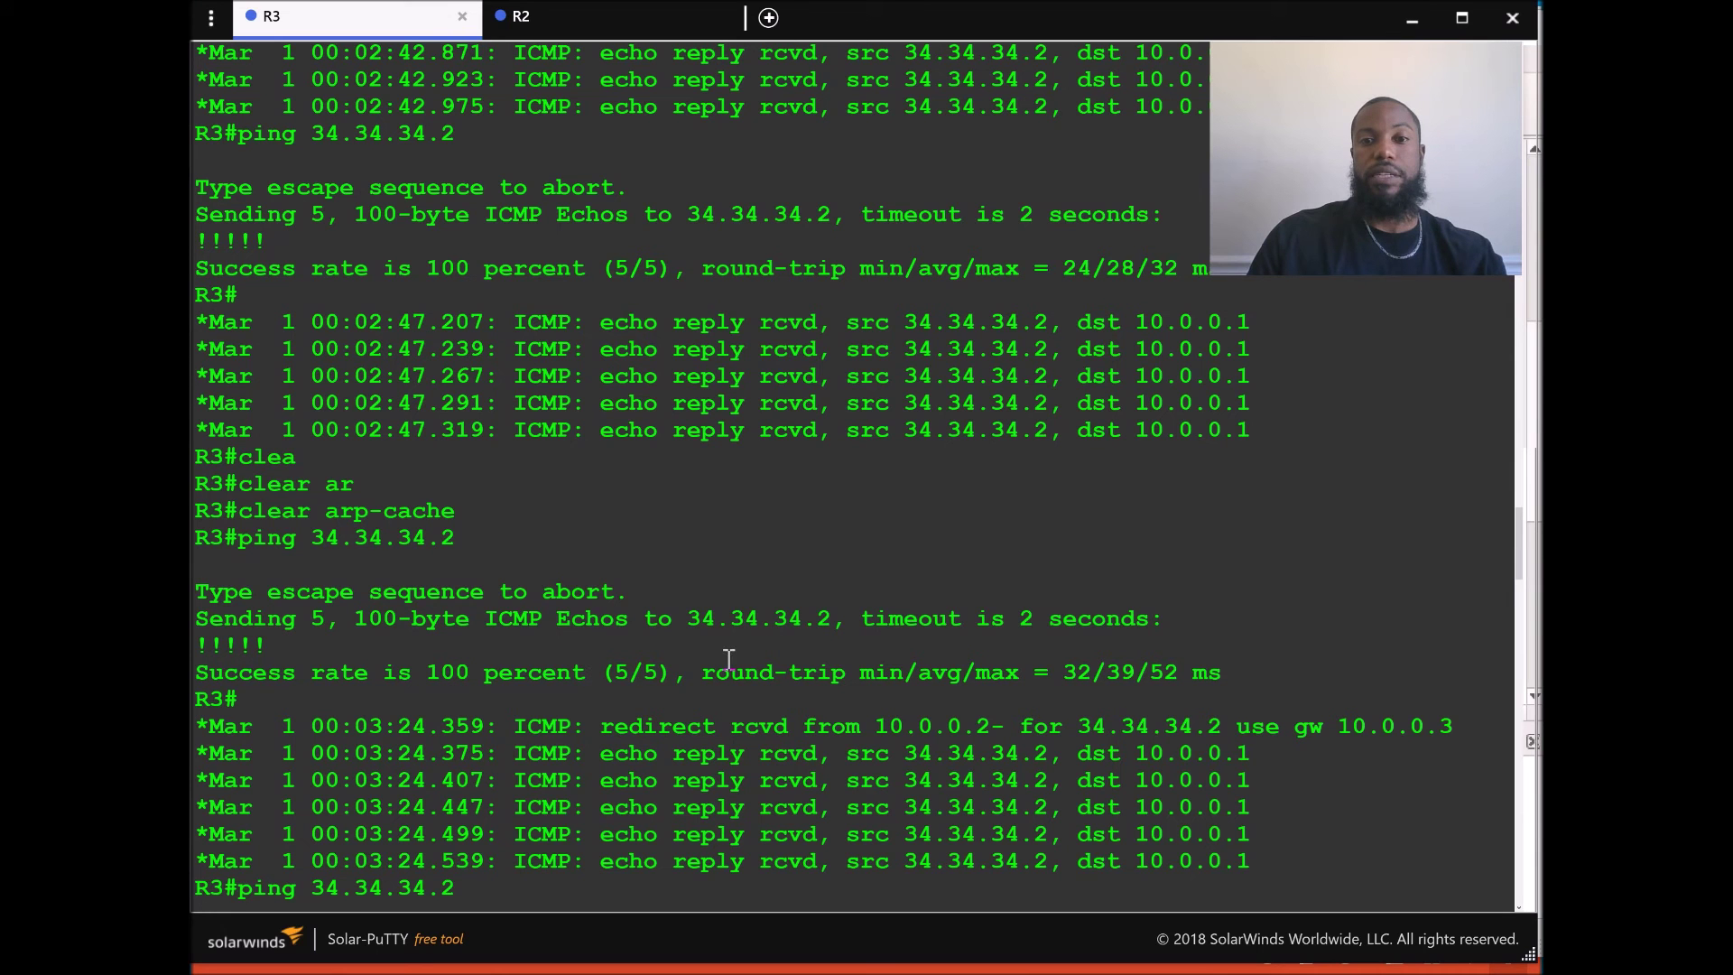
# Ping 34.34.34.2 from R3's console, reusing the address from the earlier ping output.
pyautogui.moveTo(829, 619); pyautogui.dragTo(674, 619)
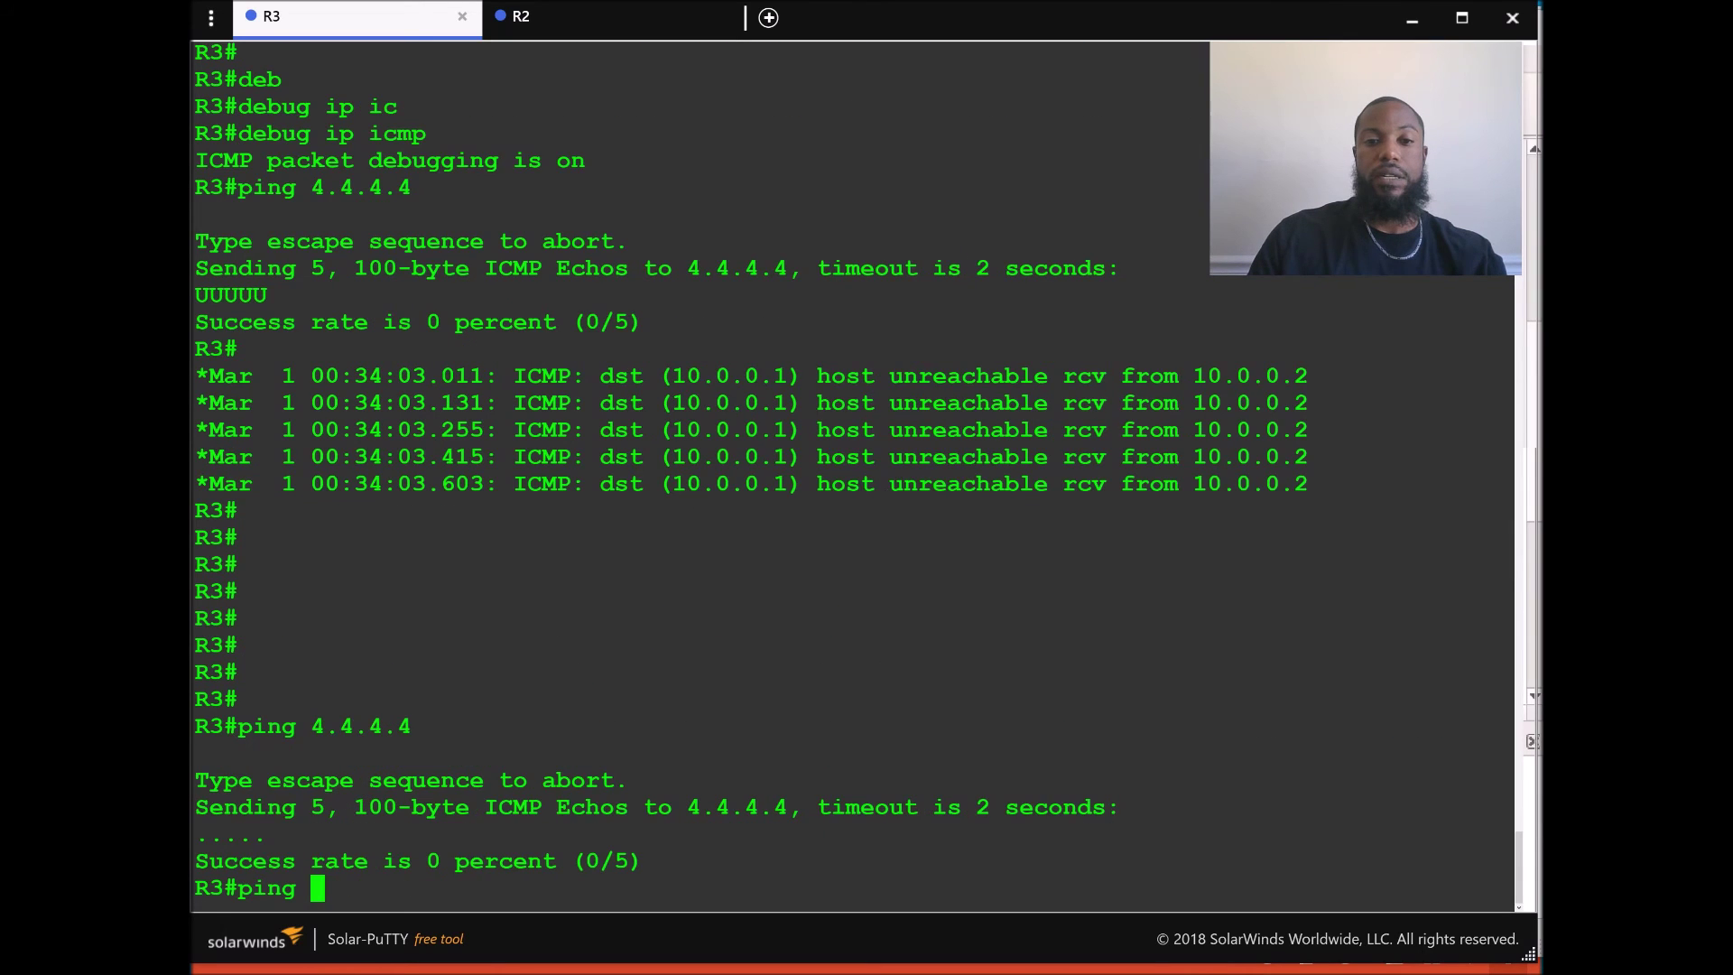
pyautogui.hotkey('alt', 'Tab')
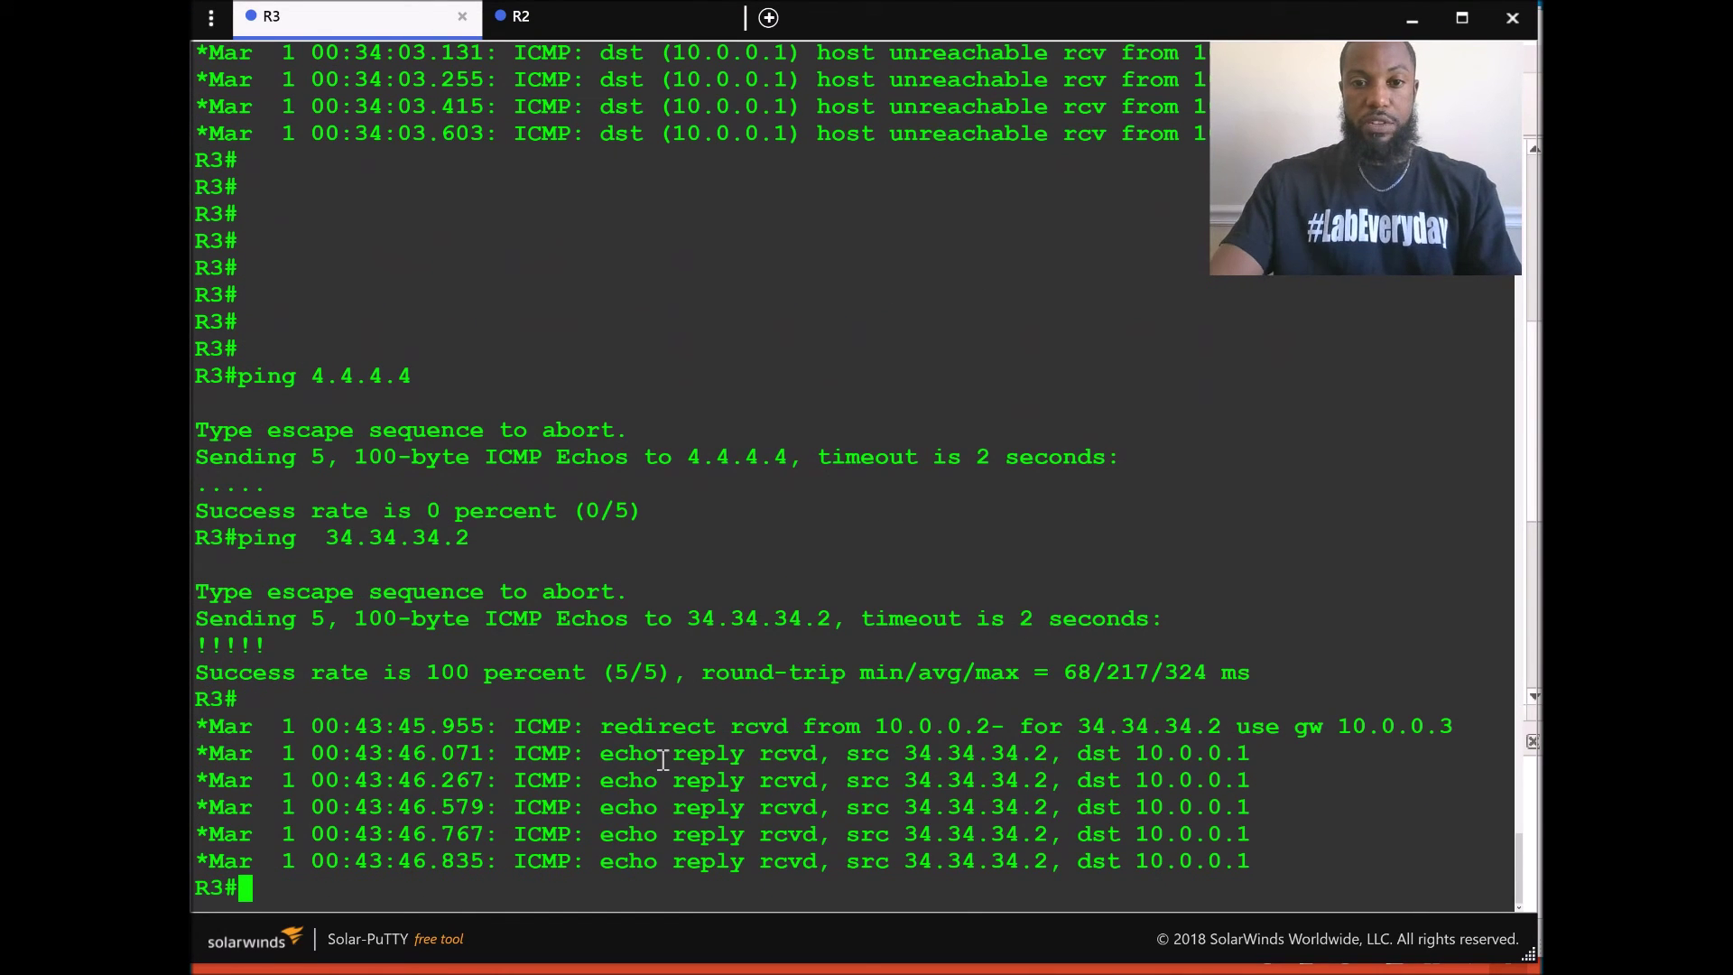
# Examine the sender address in R3's ICMP redirect debug message and compare it with the router addresses in the GNS3 topology.
pyautogui.moveTo(664, 760); pyautogui.dragTo(720, 861)
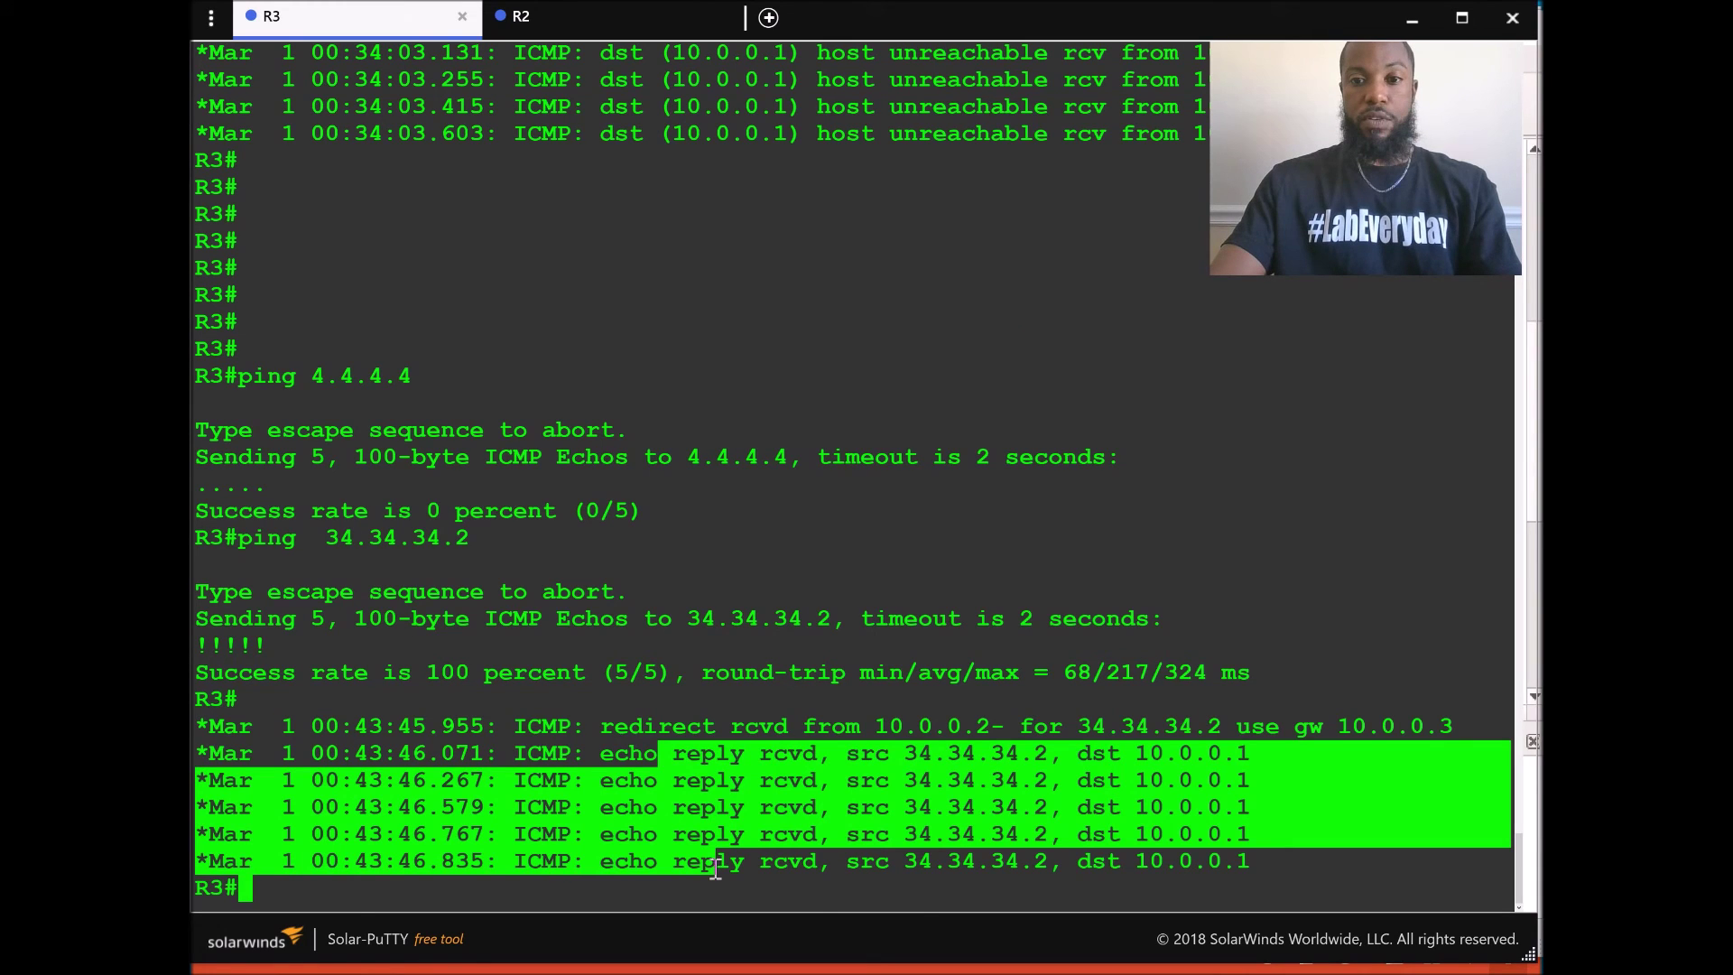
pyautogui.moveTo(512, 727); pyautogui.dragTo(871, 726)
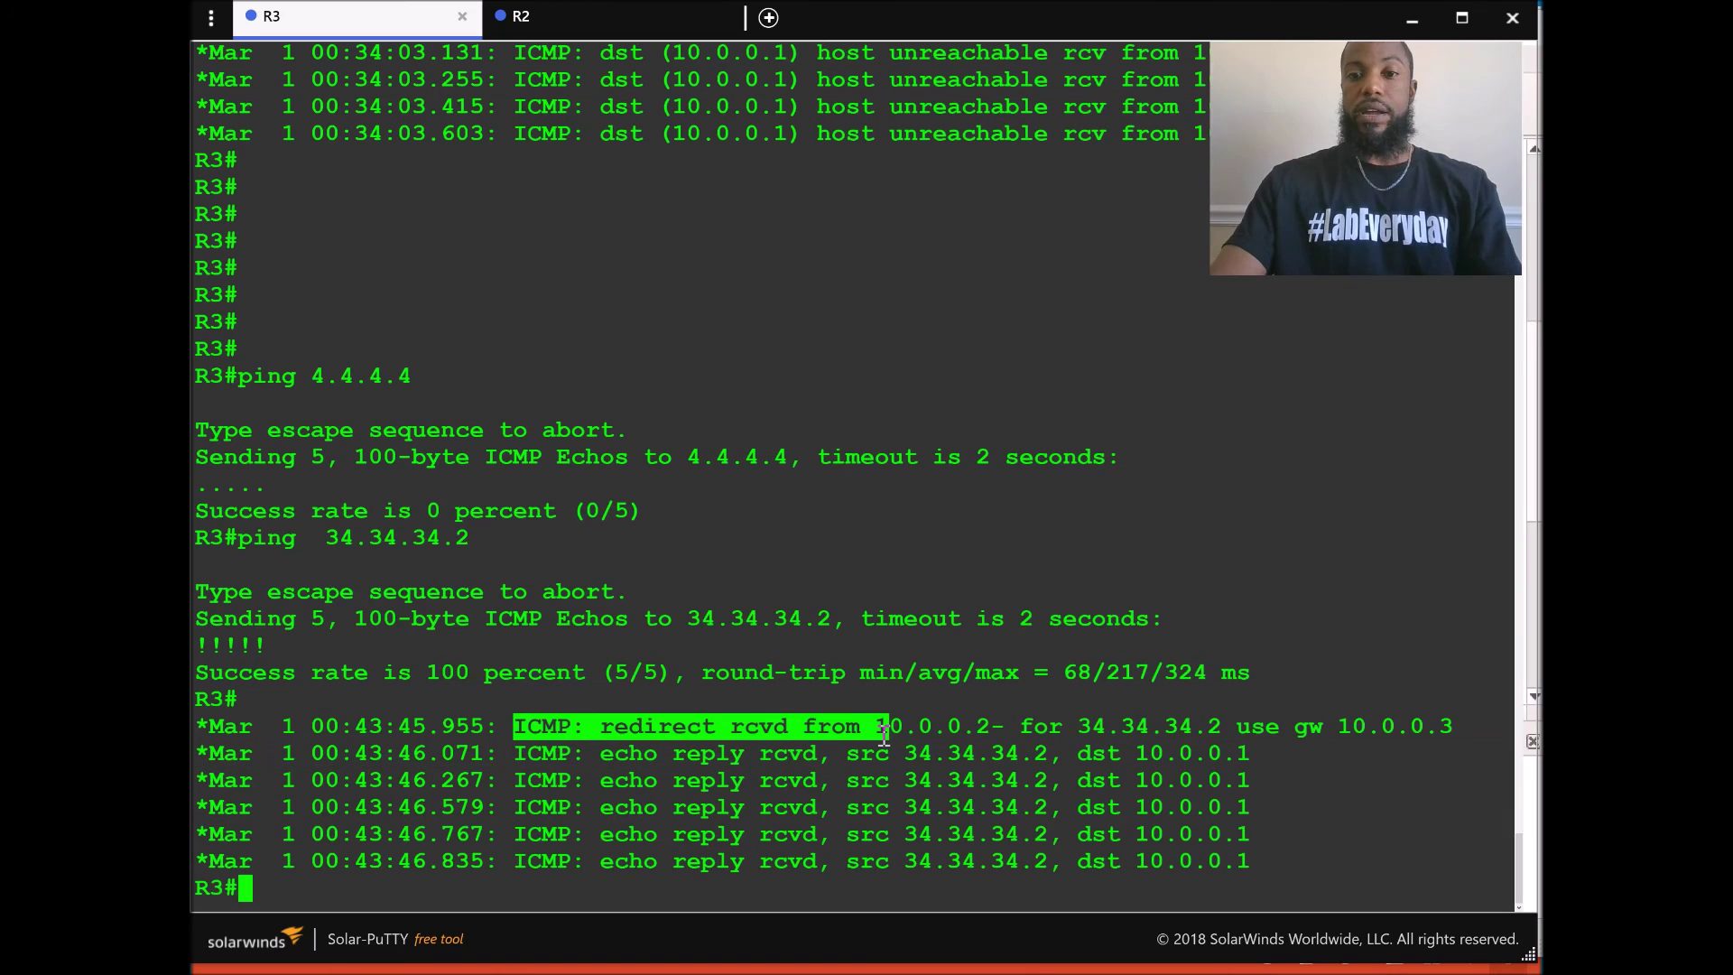
pyautogui.doubleClick(902, 726)
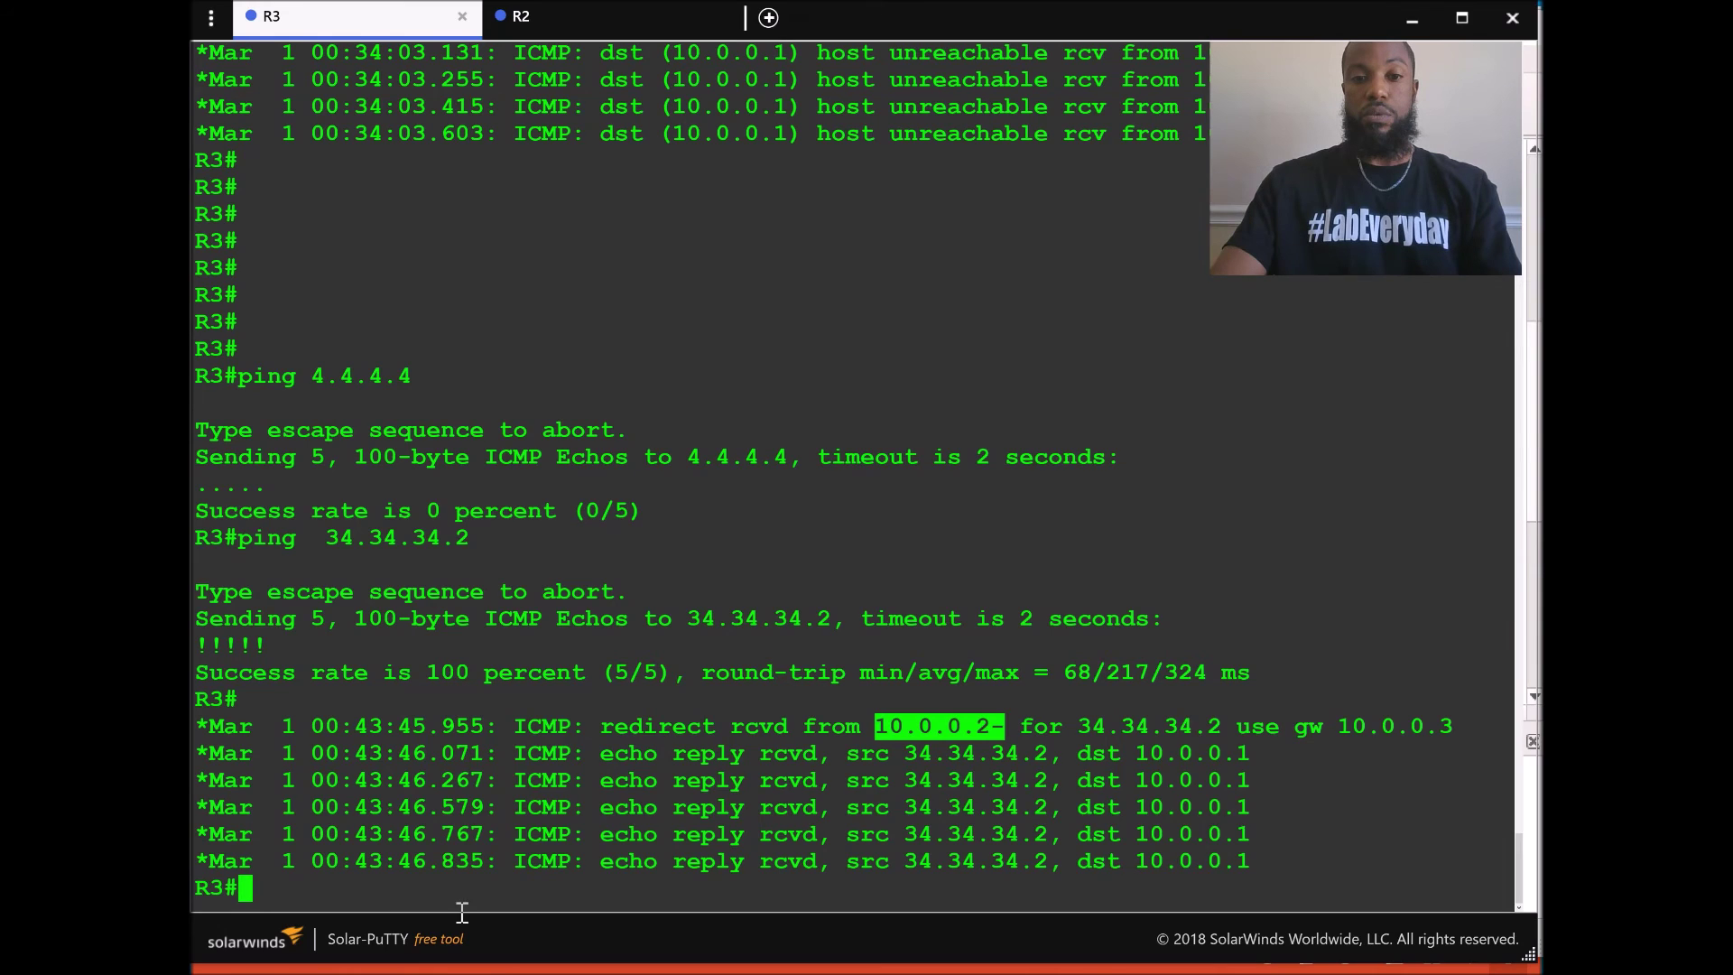
pyautogui.hotkey('alt', 'Tab')
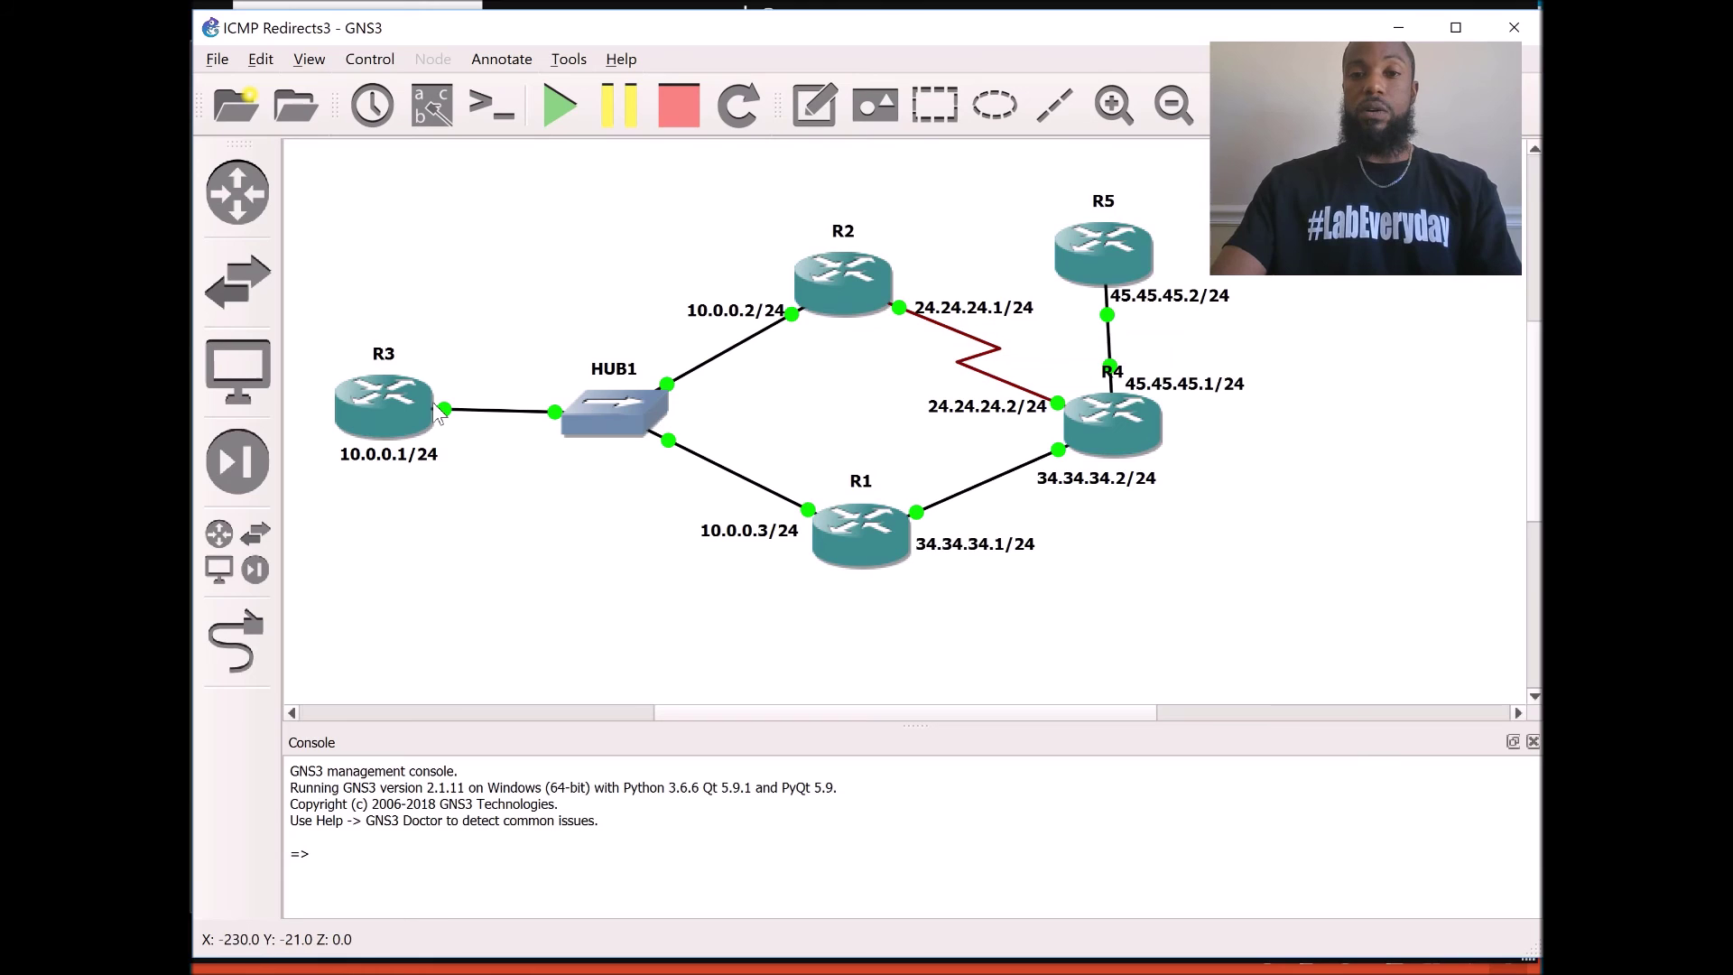
pyautogui.moveTo(383, 409)
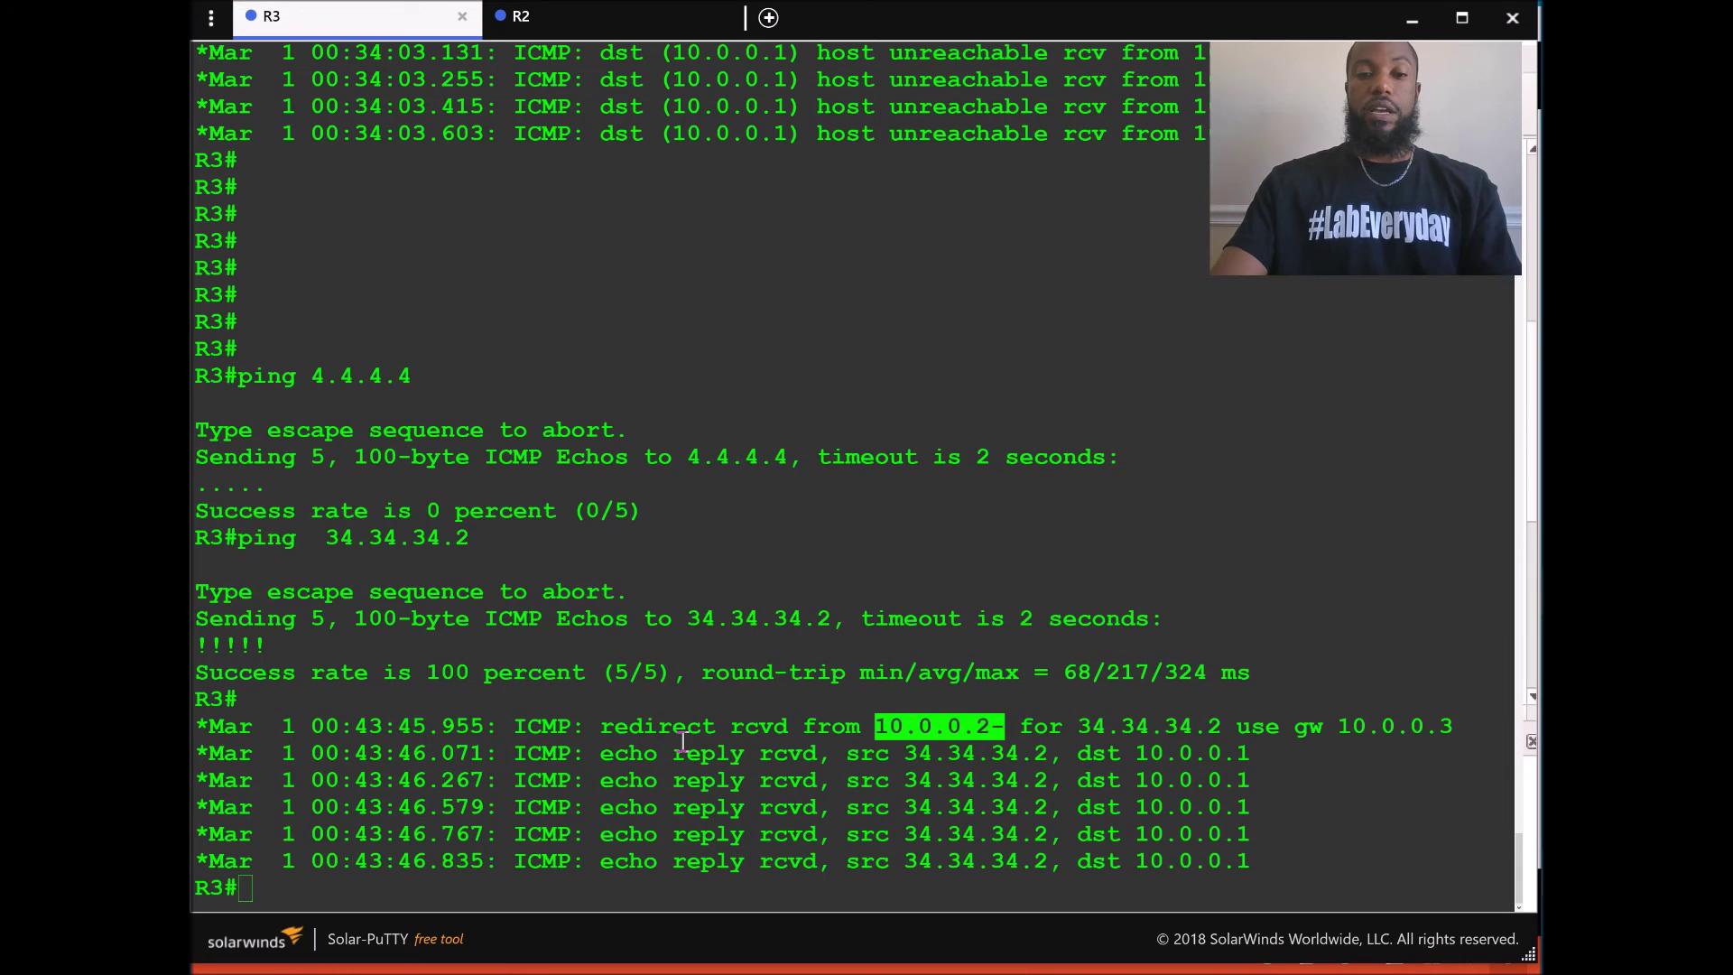
# Examine the gateway suggested in R3's ICMP redirect message and locate that address in the GNS3 topology.
pyautogui.moveTo(600, 727); pyautogui.dragTo(1463, 722)
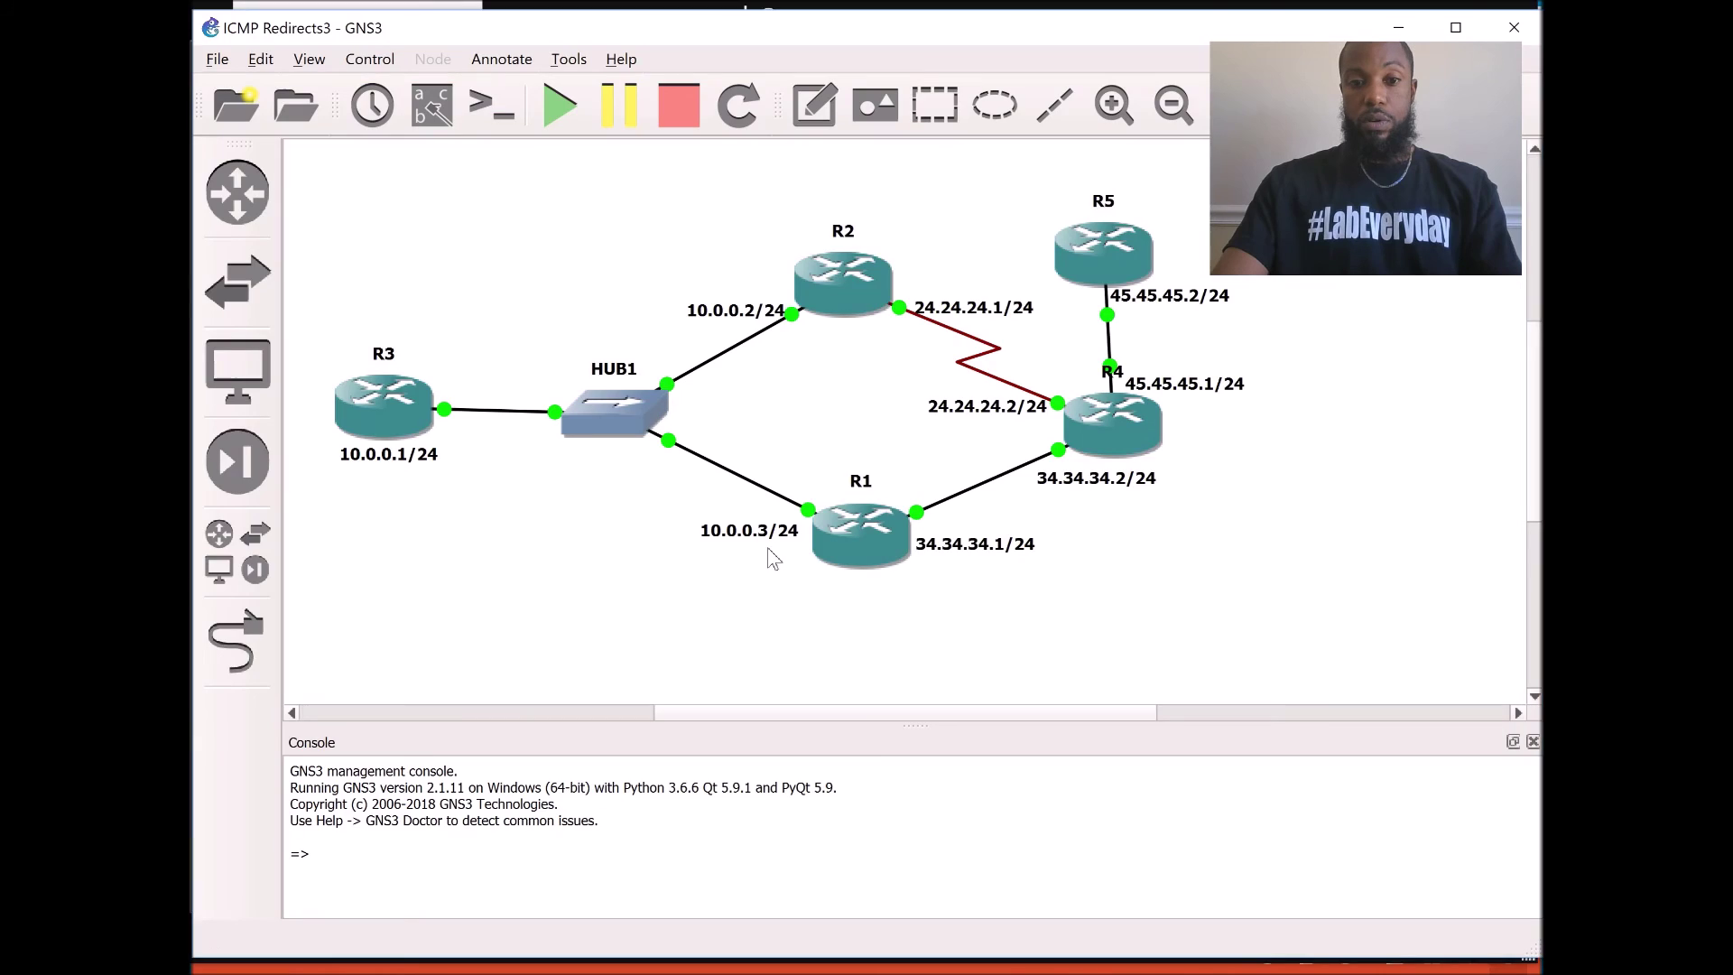
pyautogui.hotkey('alt', 'Tab')
pyautogui.click(746, 539)
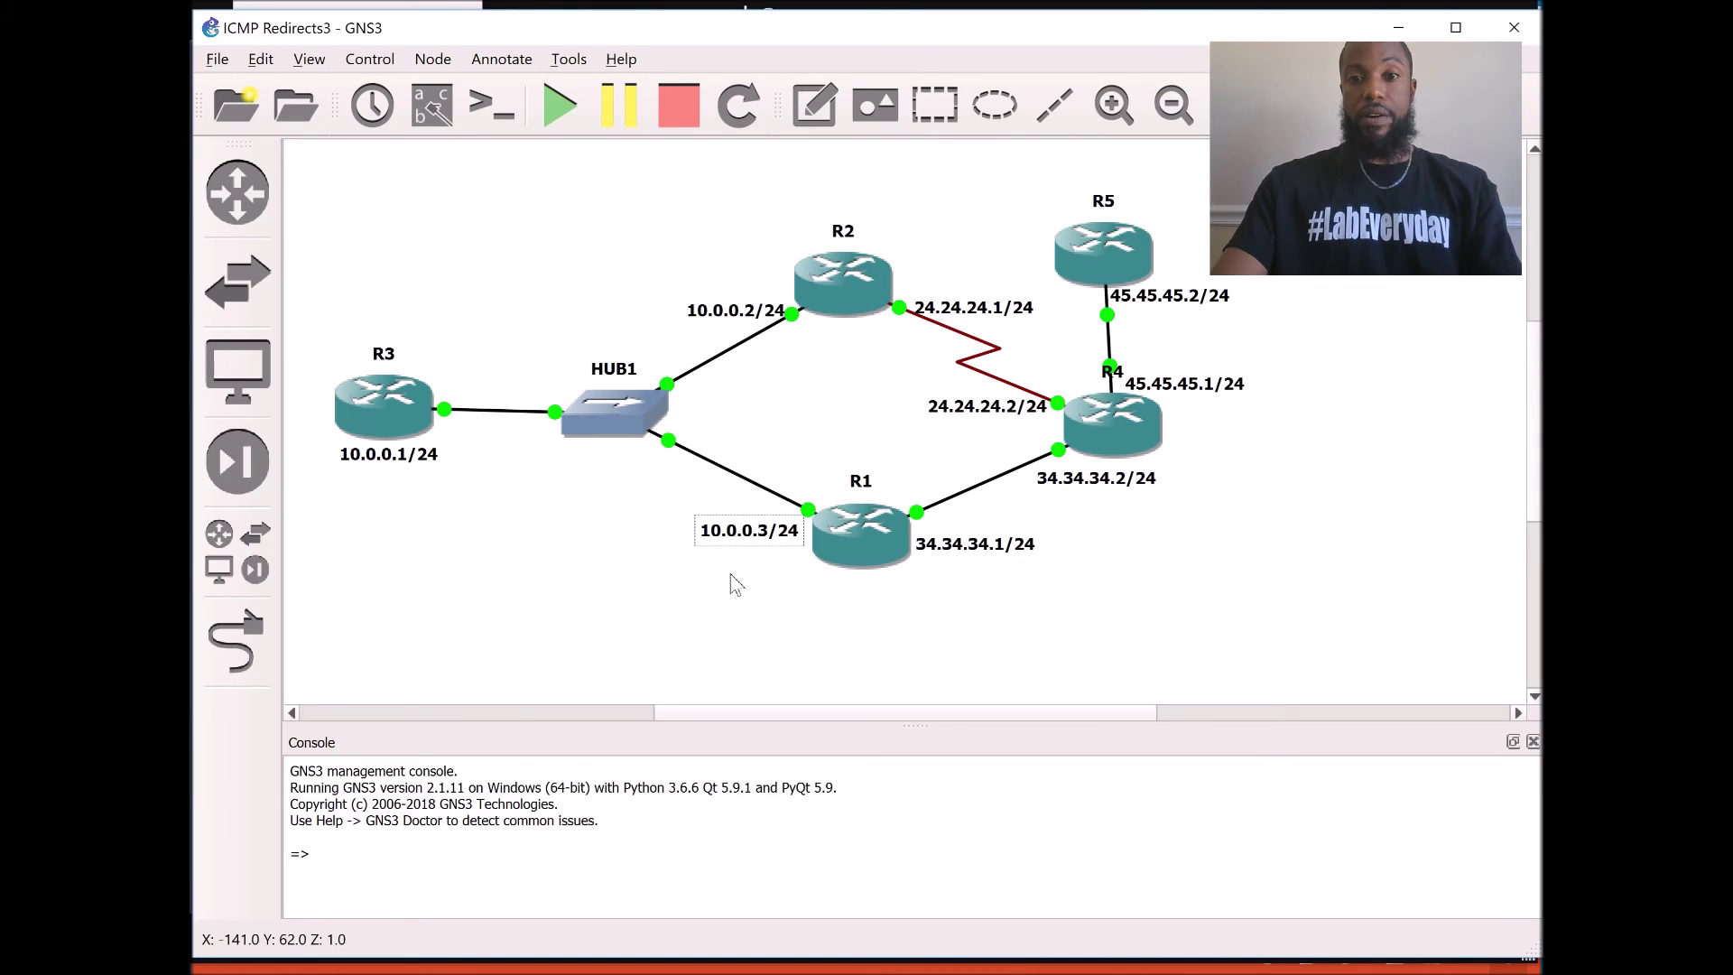
# Locate R2 in the topology and enter configuration mode for interface FastEthernet 0/0 in R2's console.
pyautogui.click(481, 562)
pyautogui.click(844, 289)
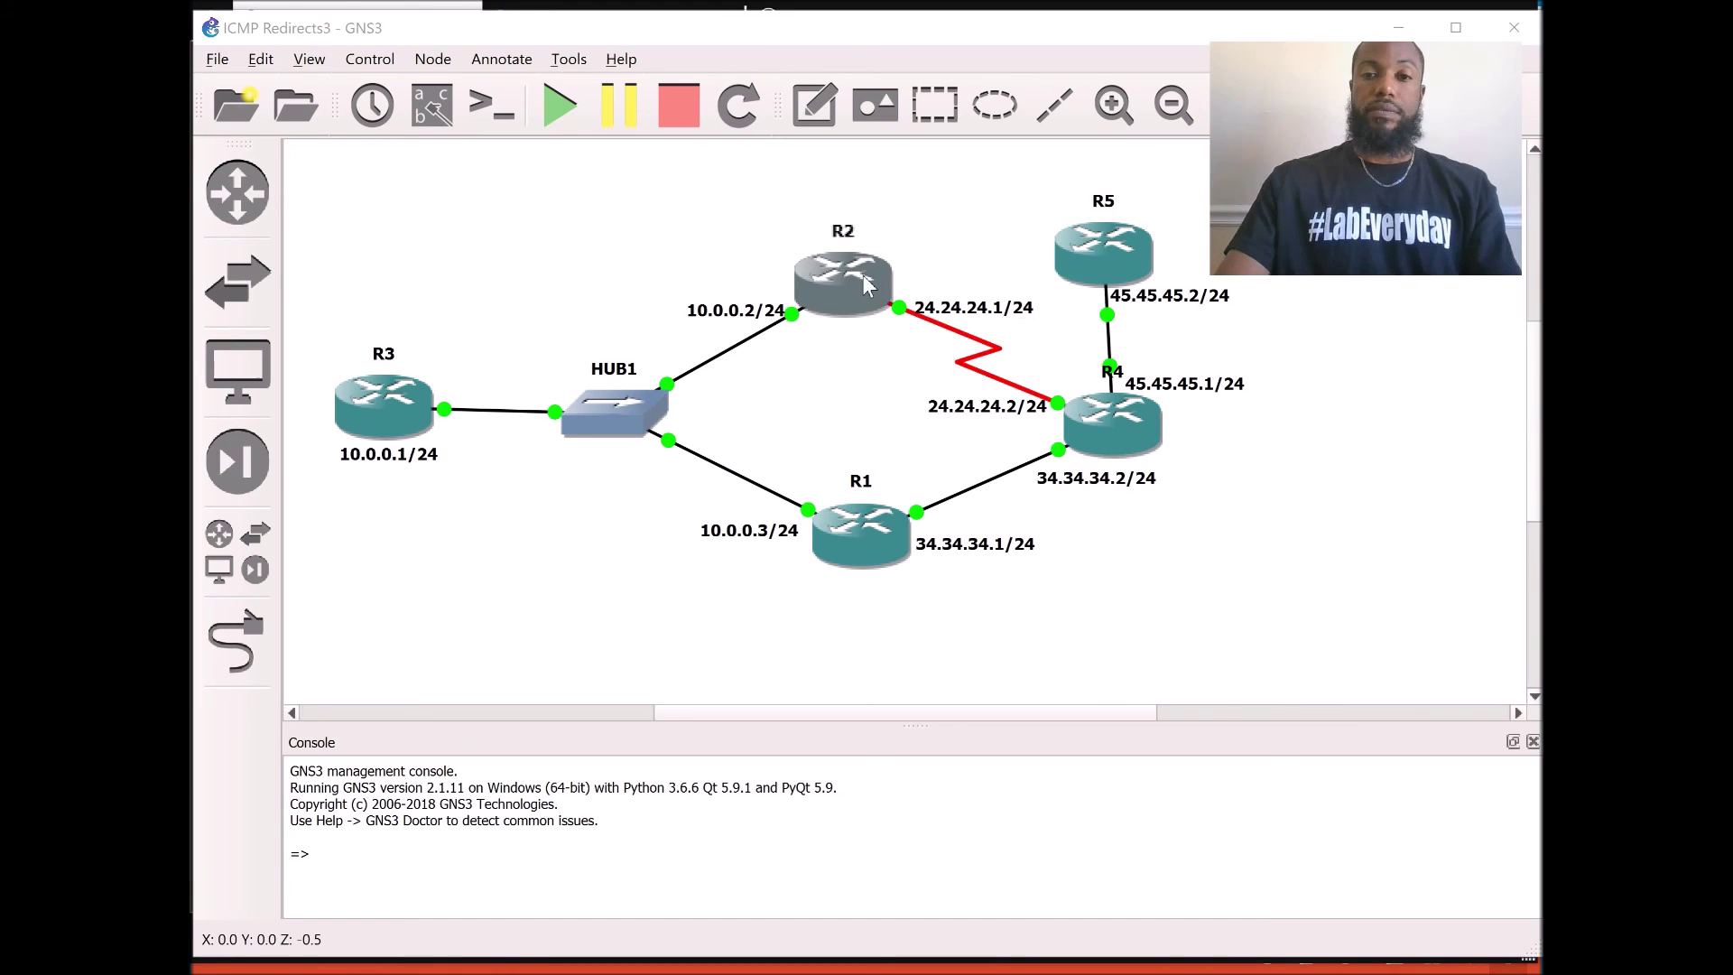
pyautogui.click(615, 8)
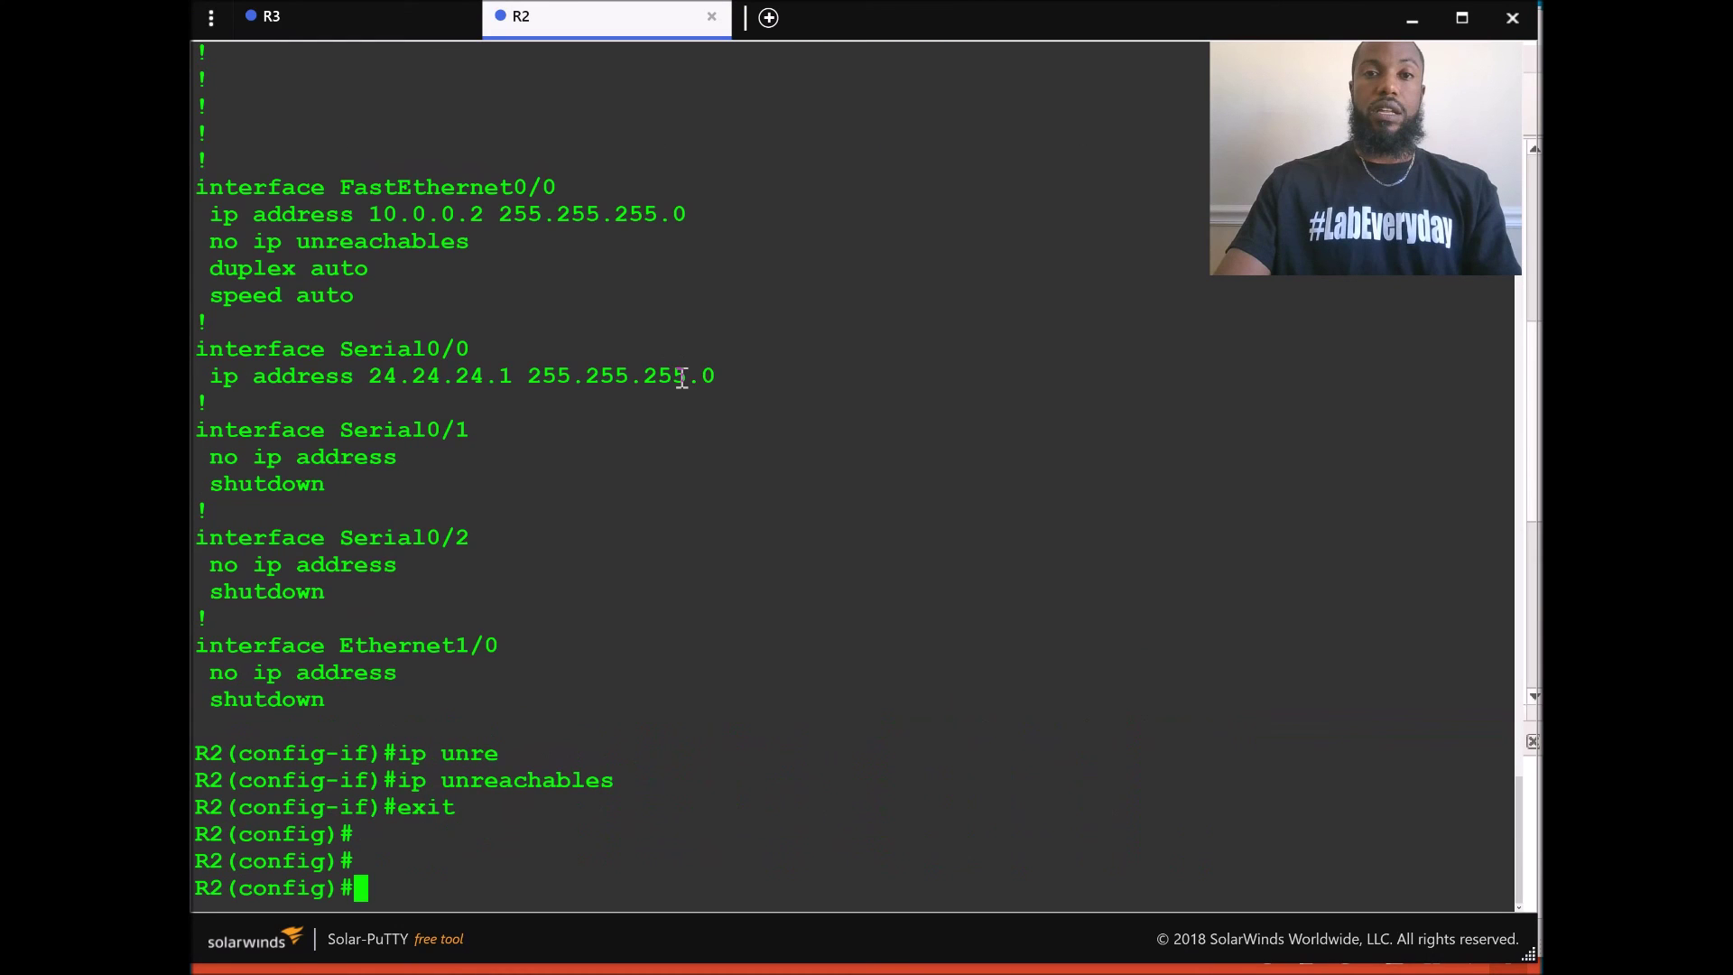
pyautogui.press('Return')
pyautogui.press('Return')
pyautogui.write('in')
pyautogui.press('Tab')
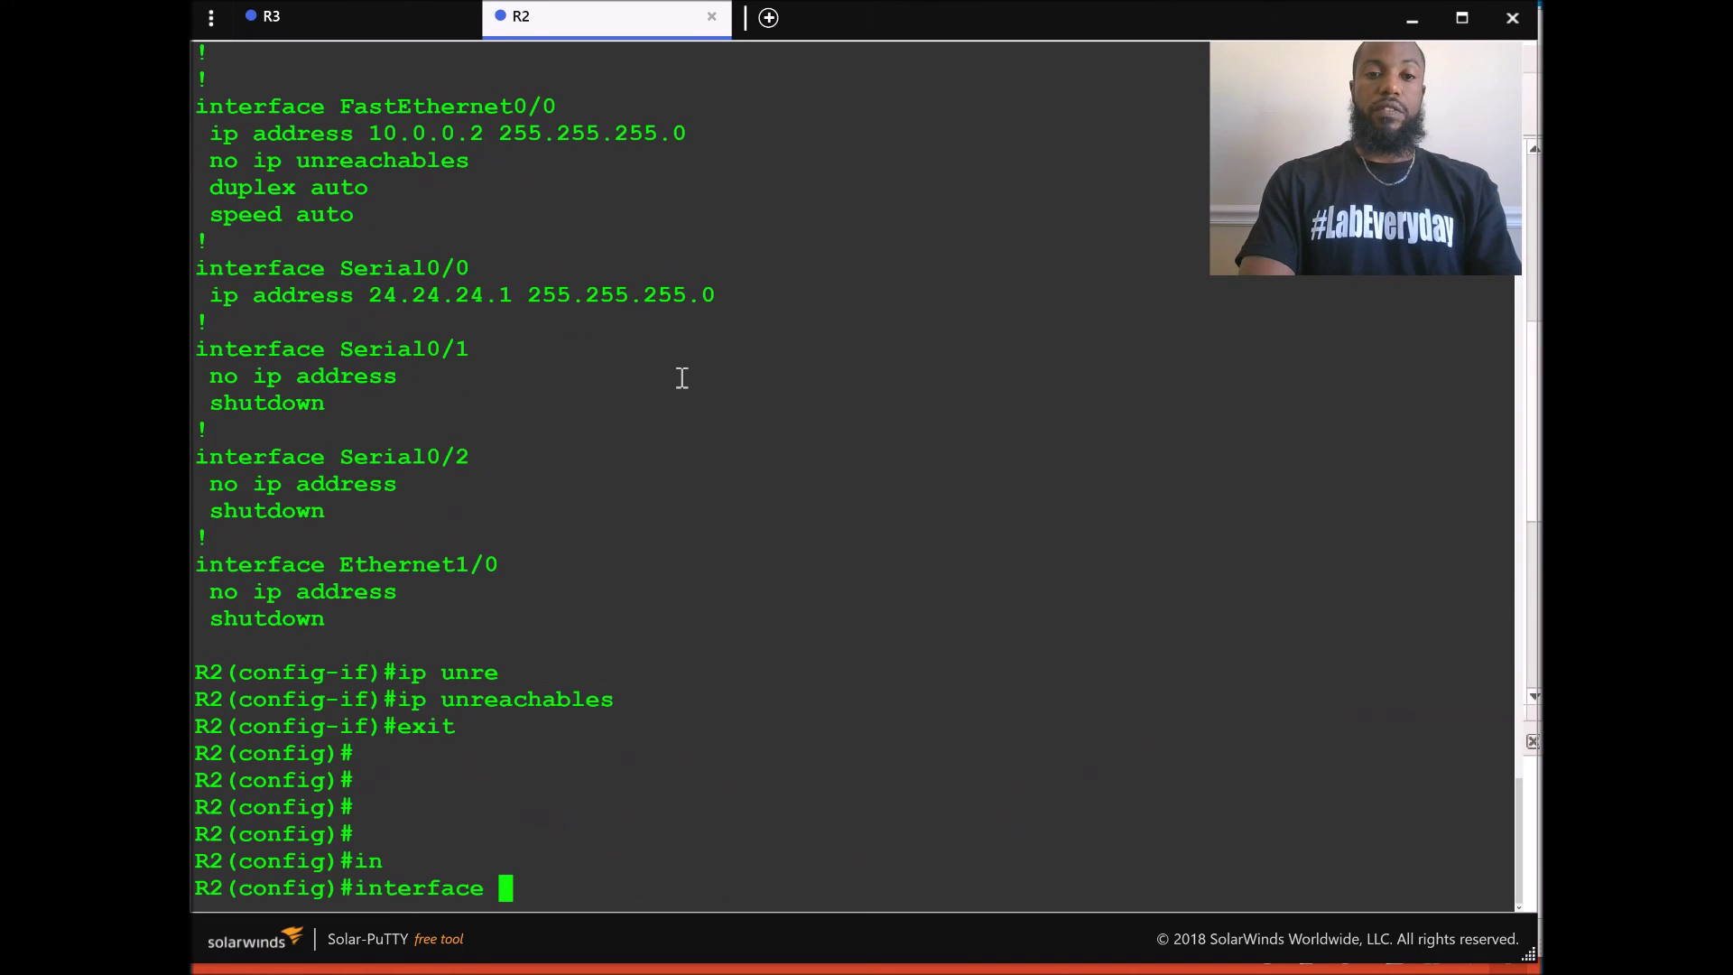
pyautogui.write('fa')
pyautogui.press('Tab')
pyautogui.write('0/0')
pyautogui.press('Return')
# Disable ICMP redirects on R2's FastEthernet 0/0 interface with no ip redirects.
pyautogui.write('nfig-if)#n')
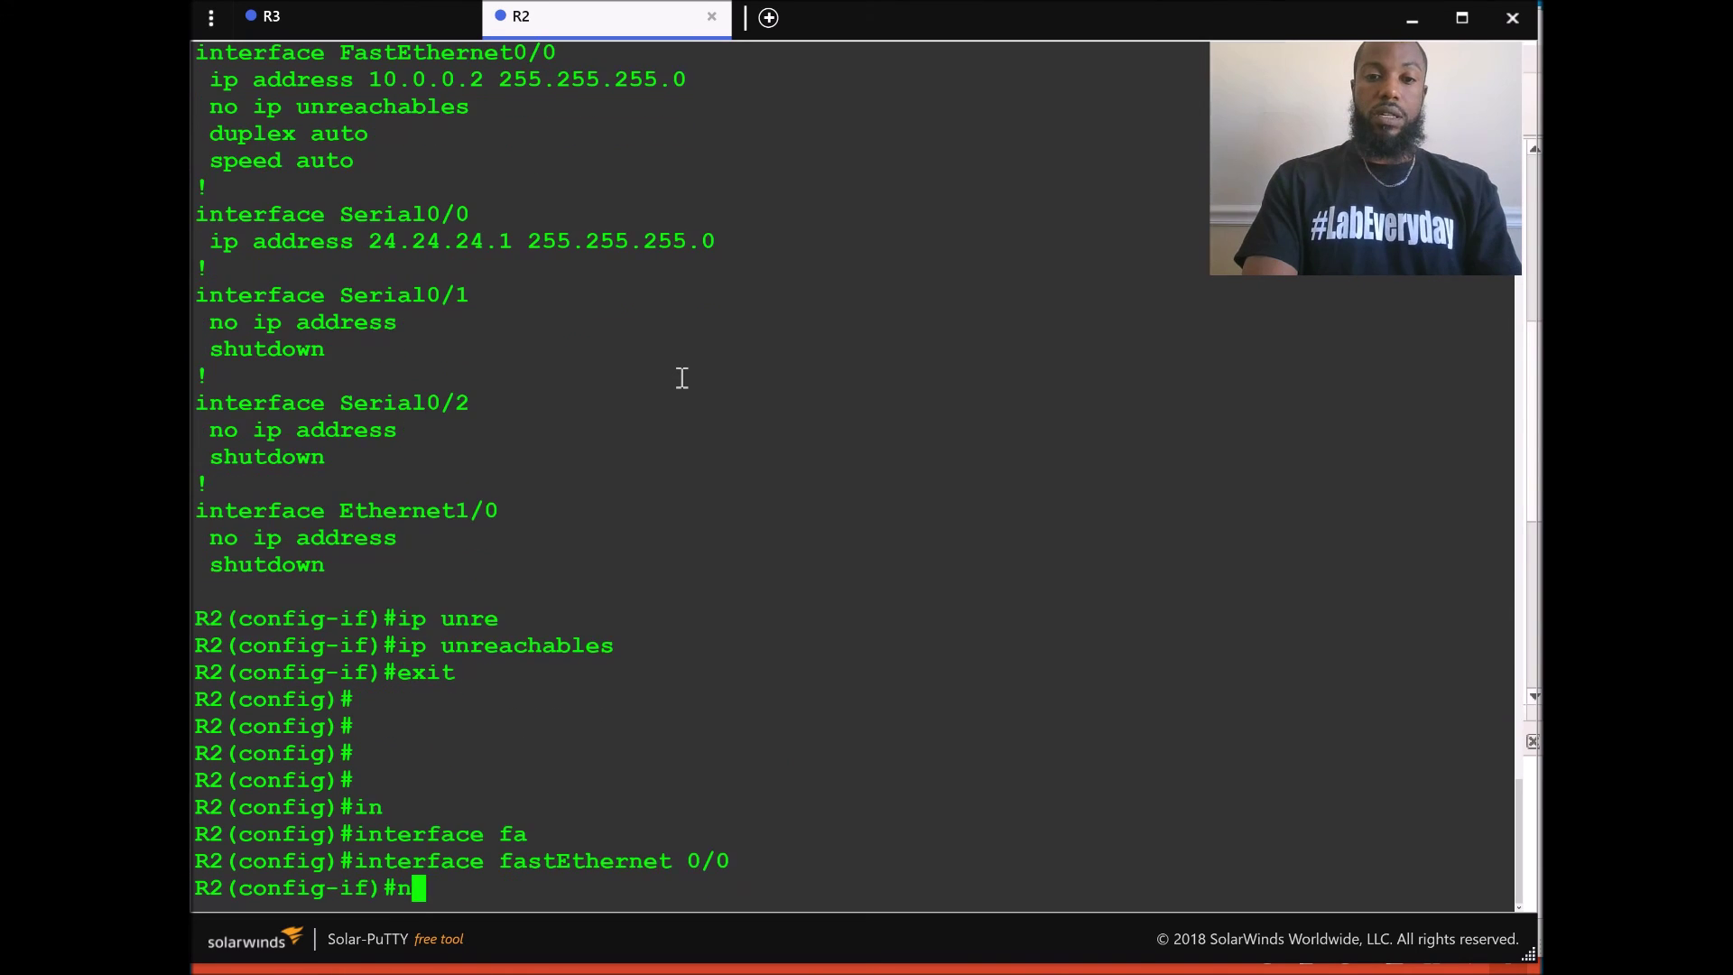
pyautogui.write('o ip ')
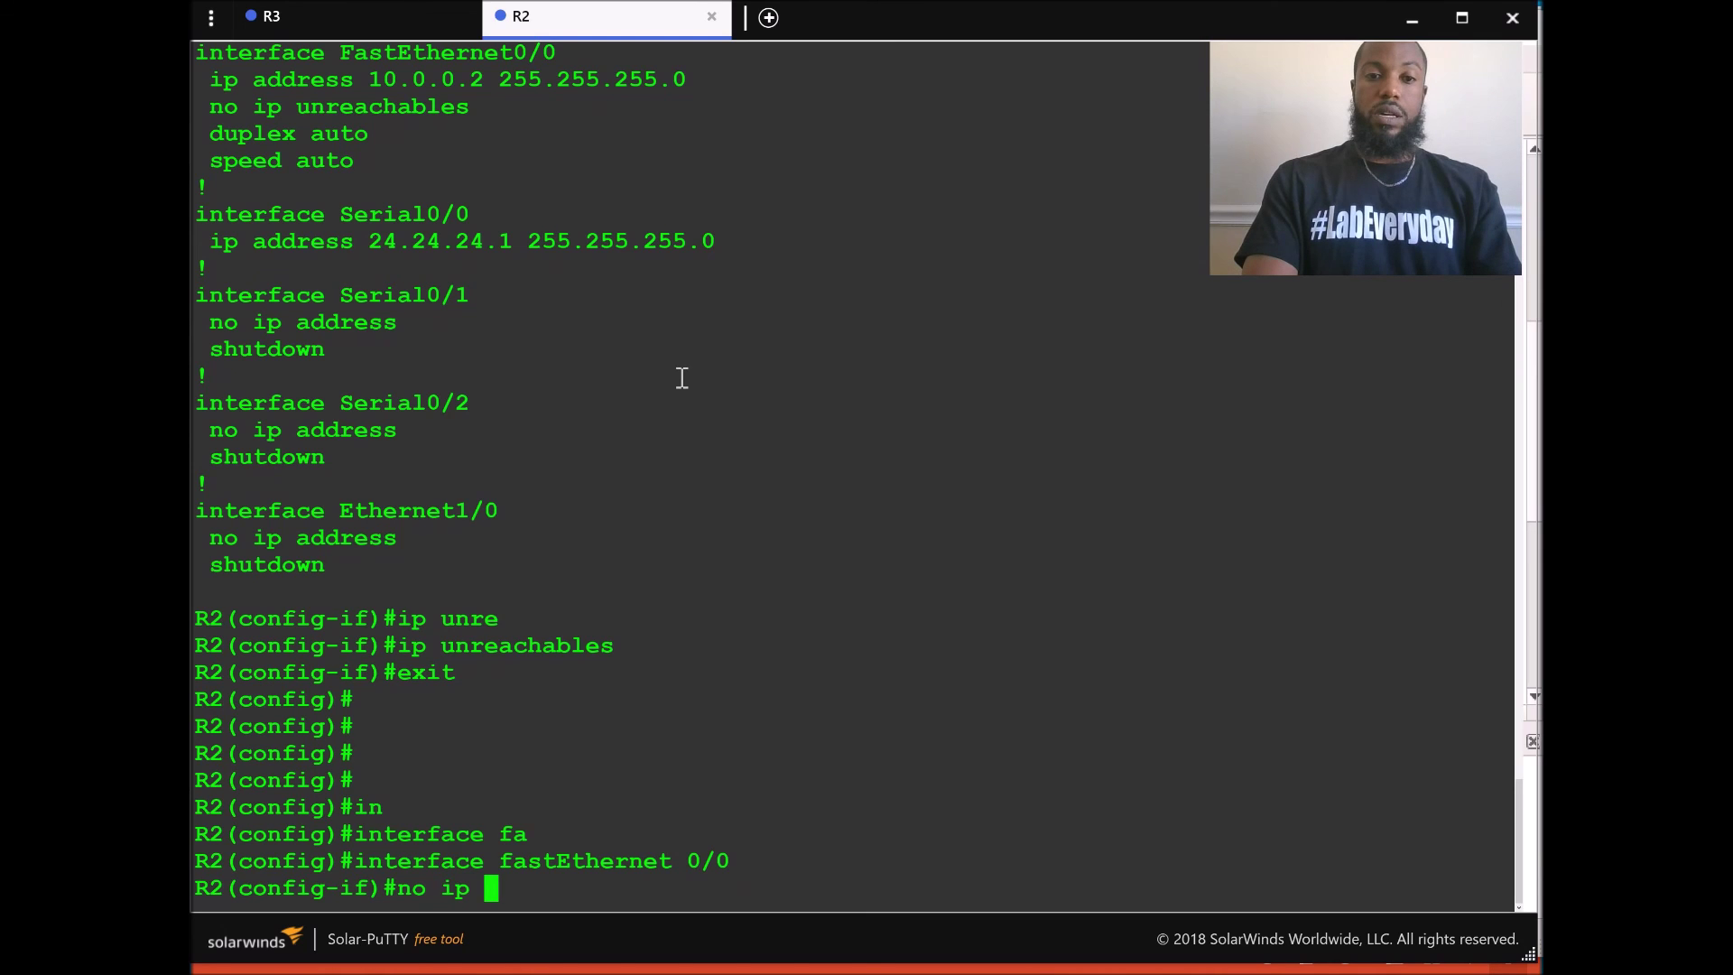
pyautogui.write('red')
pyautogui.press('Tab')
pyautogui.press('Return')
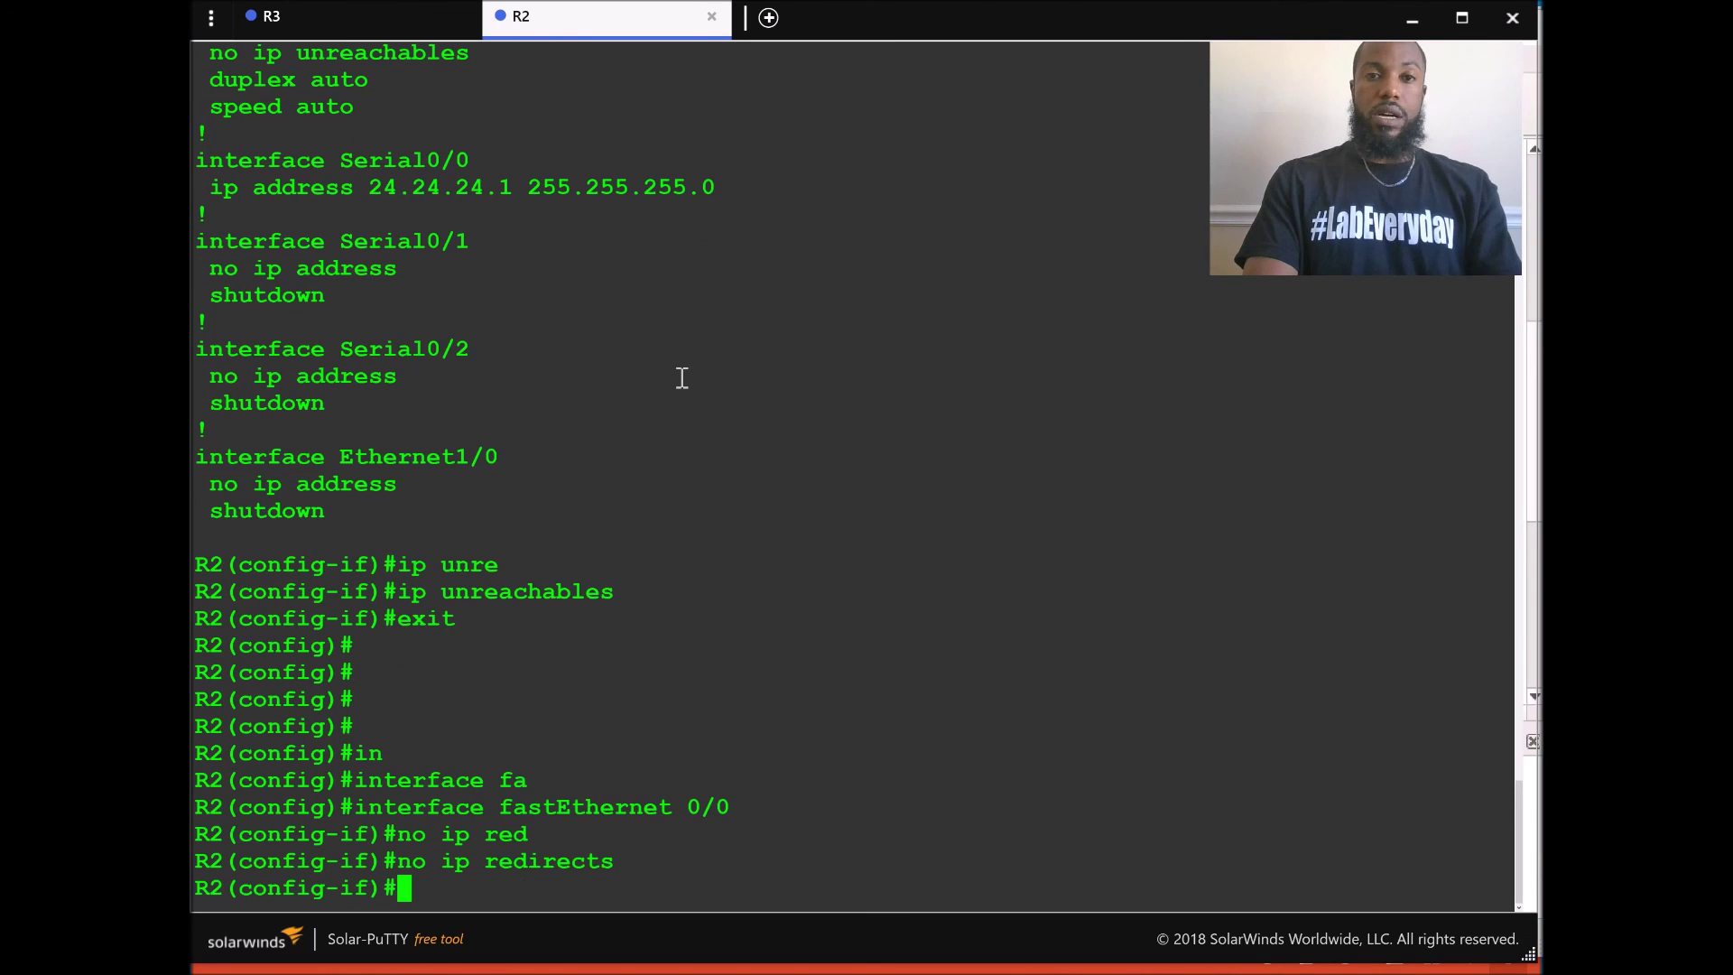
# Switch to R3's console and repeat the ping to 34.34.34.2.
pyautogui.click(371, 20)
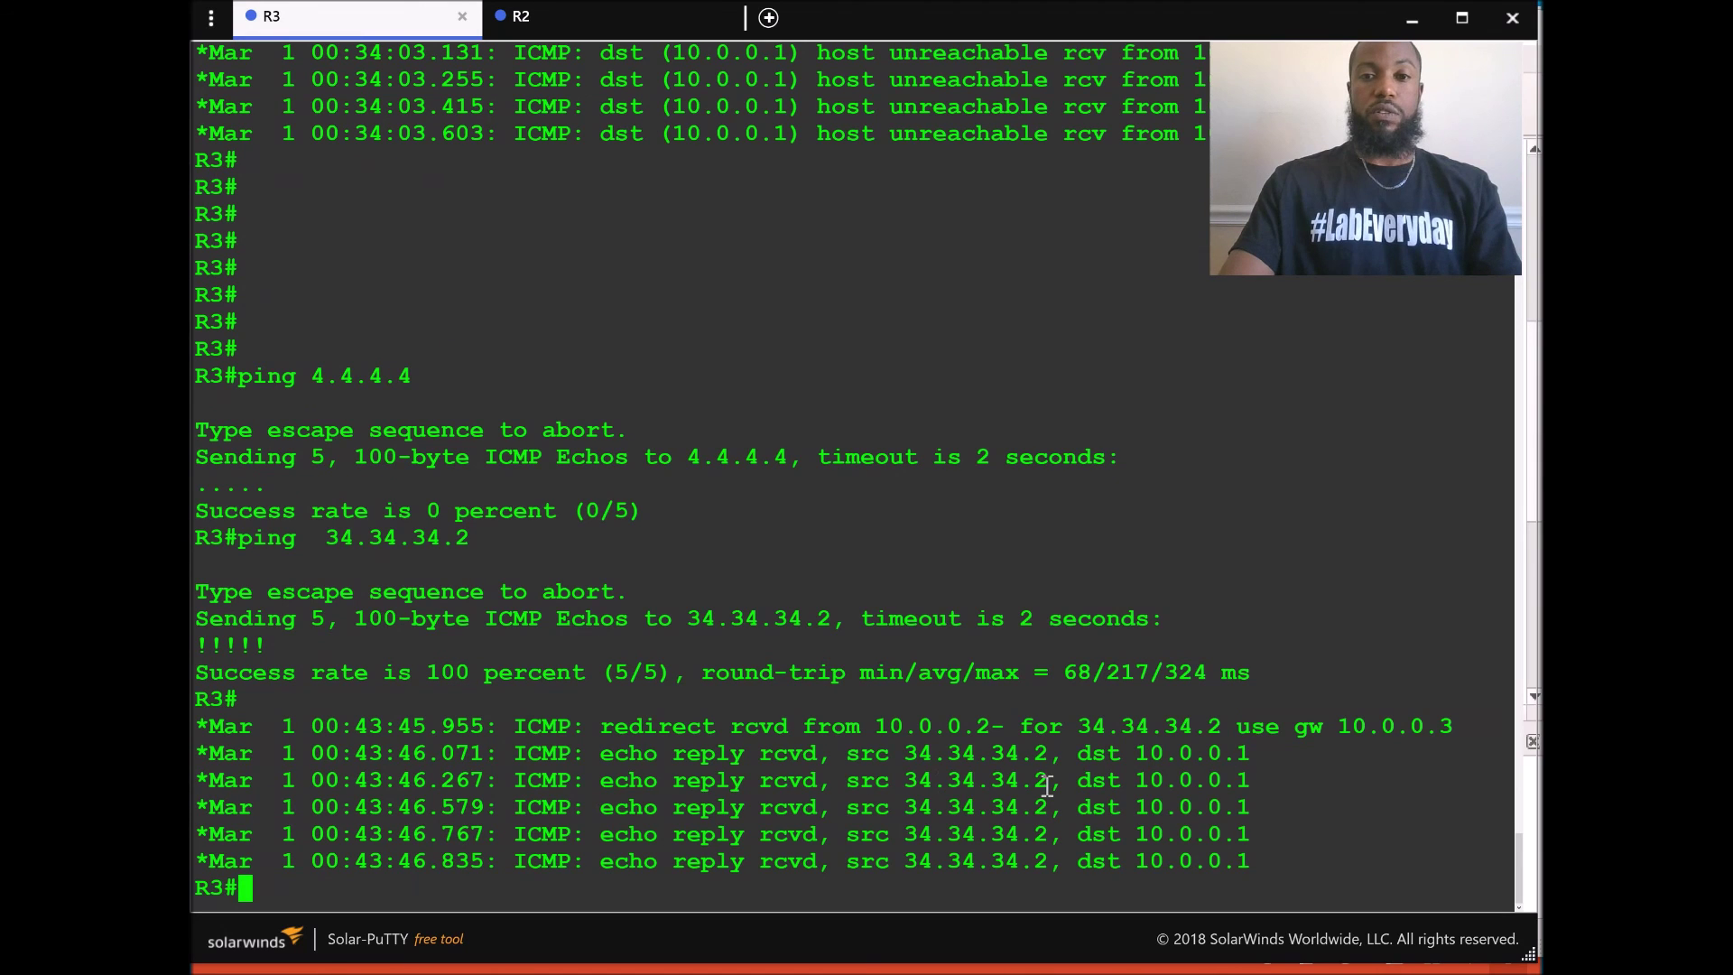
pyautogui.press('Return')
pyautogui.press('Return')
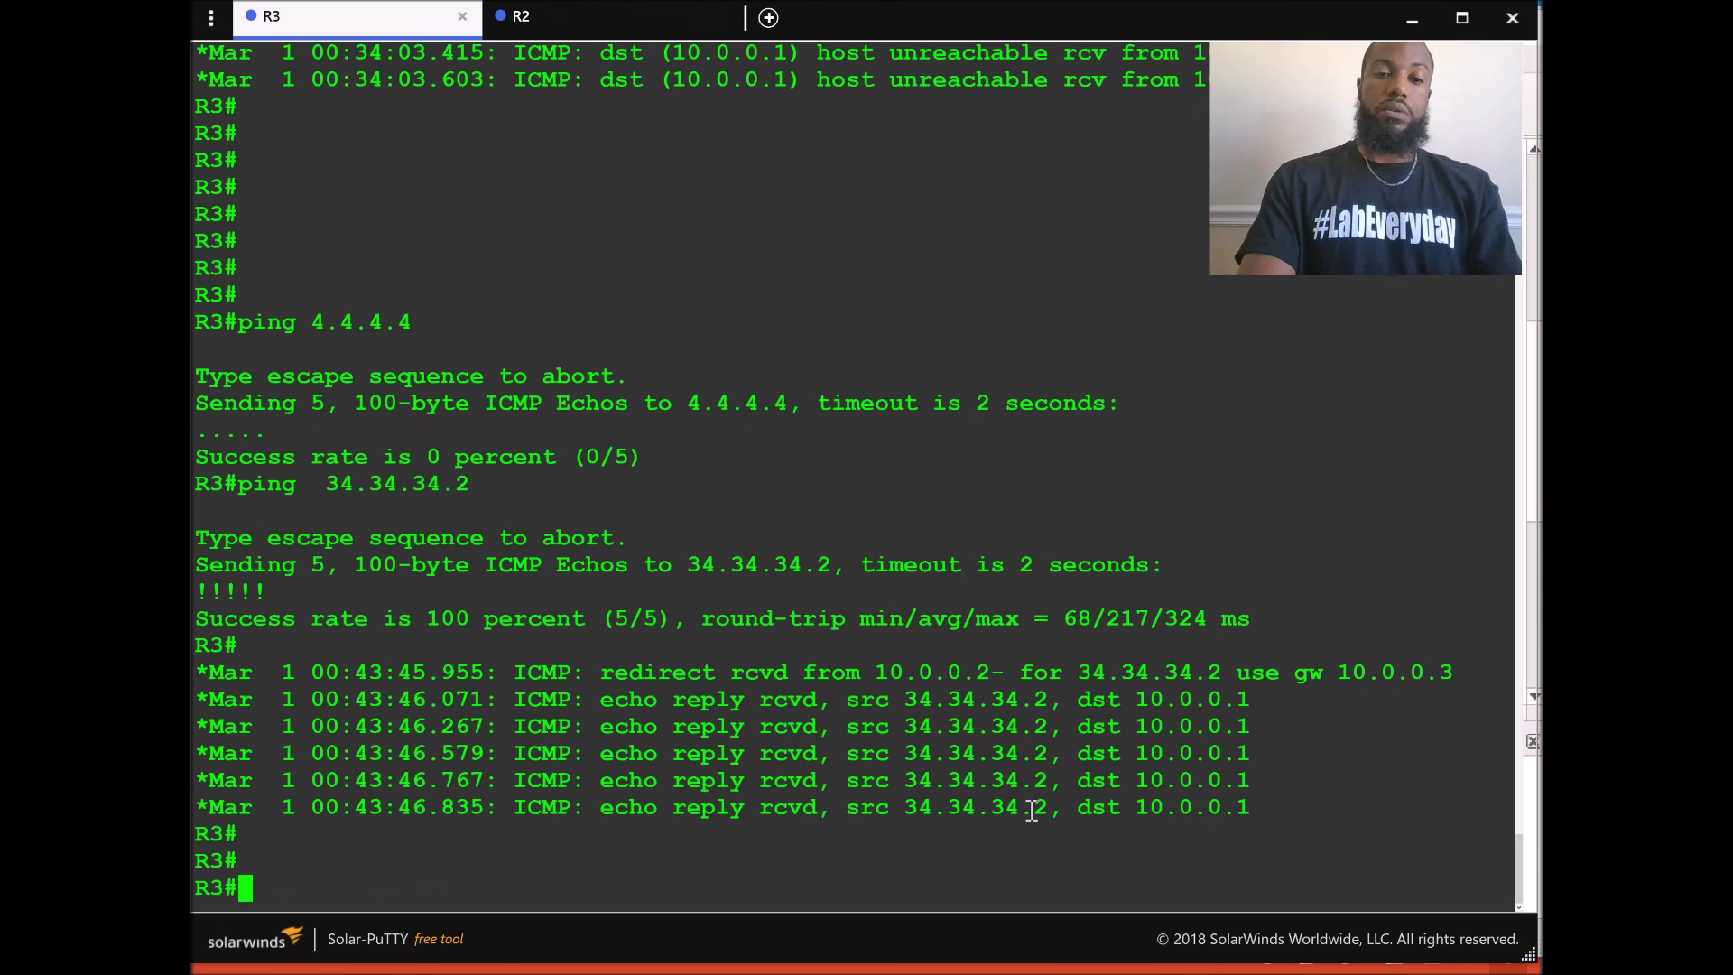
pyautogui.press('Up')
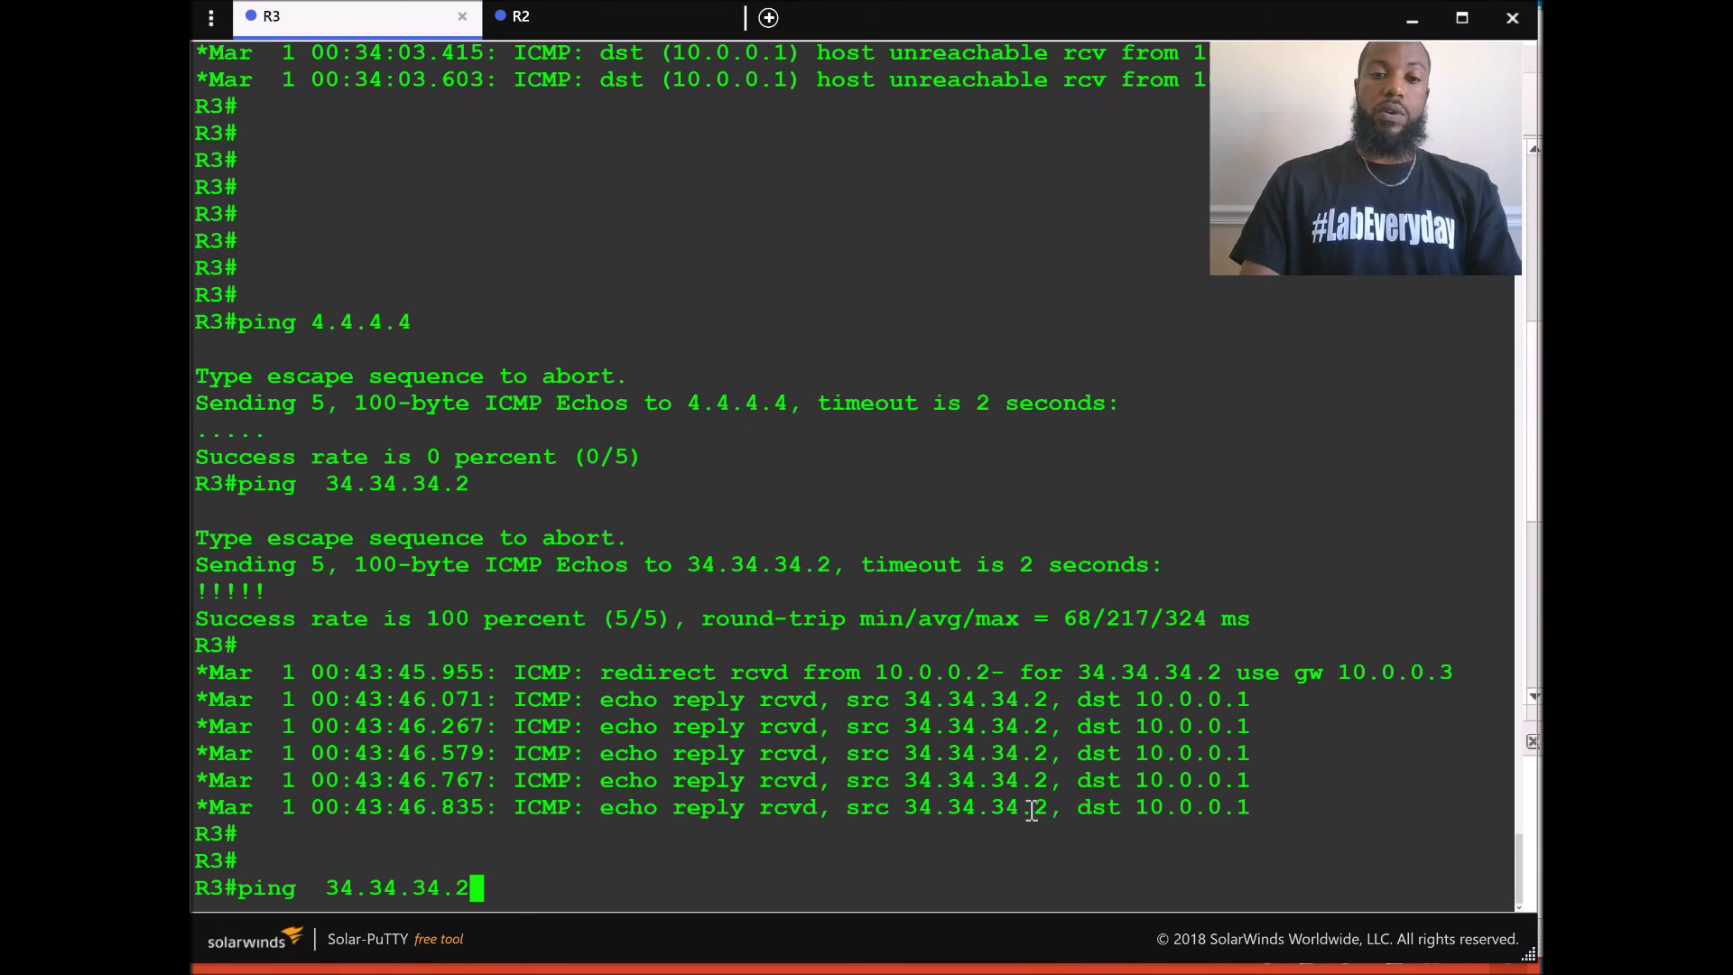
pyautogui.press('Return')
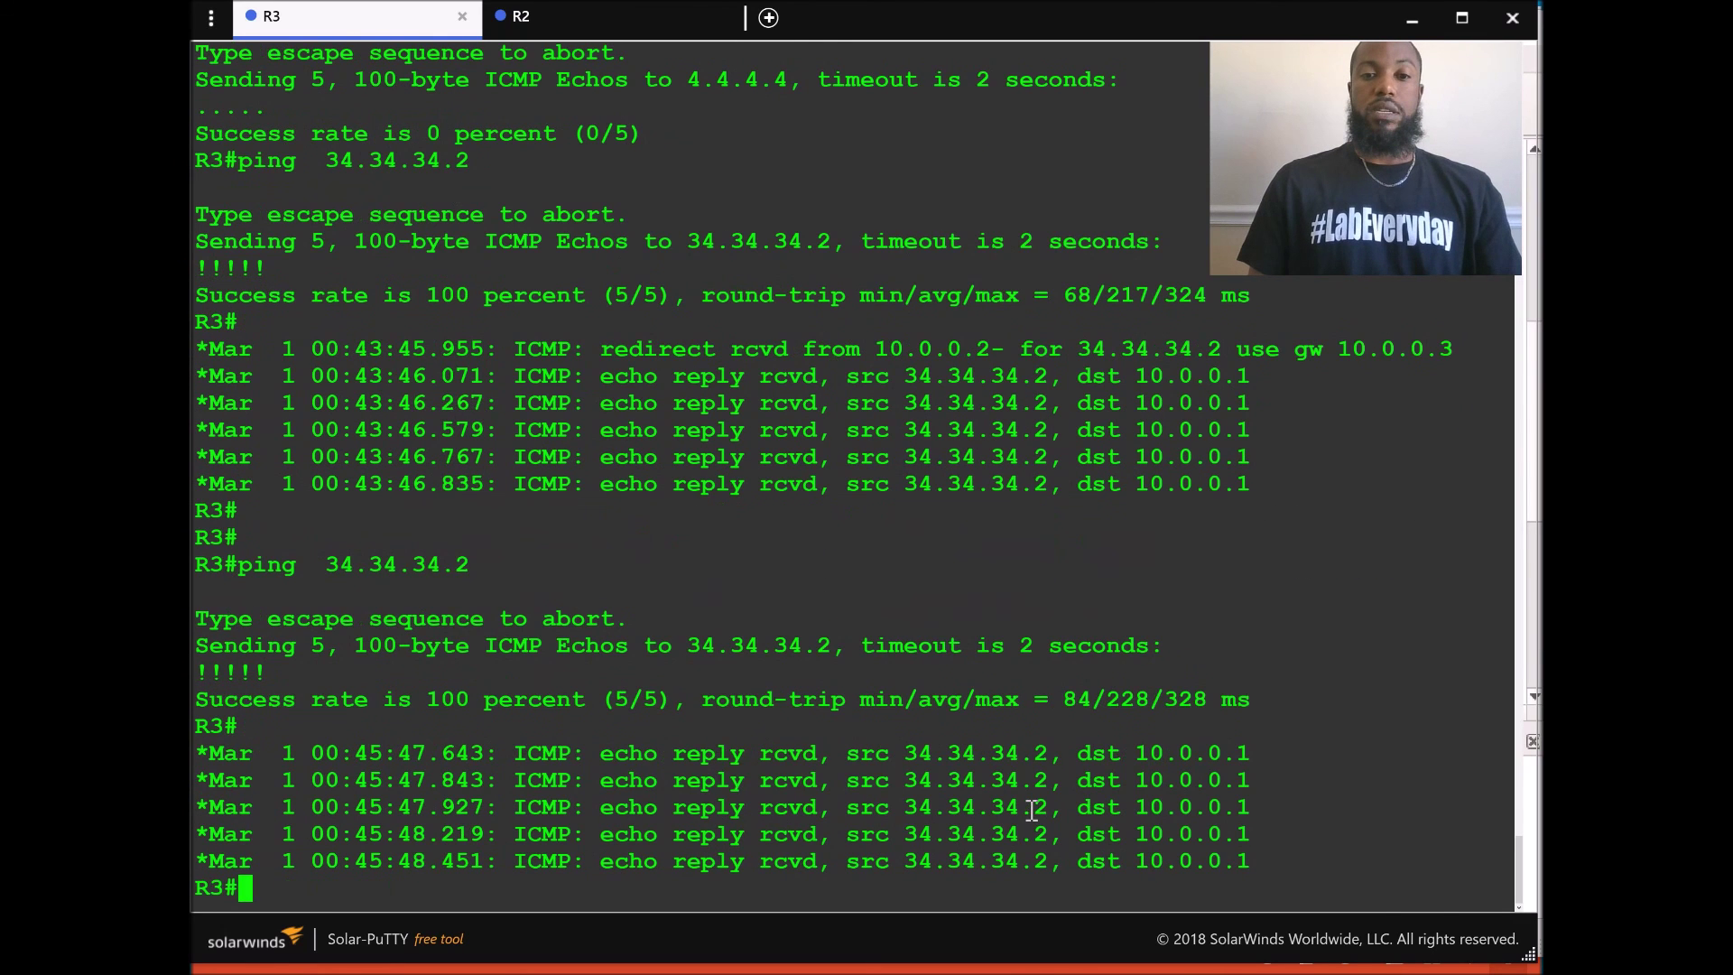
# Examine the ICMP debug messages from R3's latest ping, checking the message type and the source address.
pyautogui.moveTo(602, 756); pyautogui.dragTo(1264, 866)
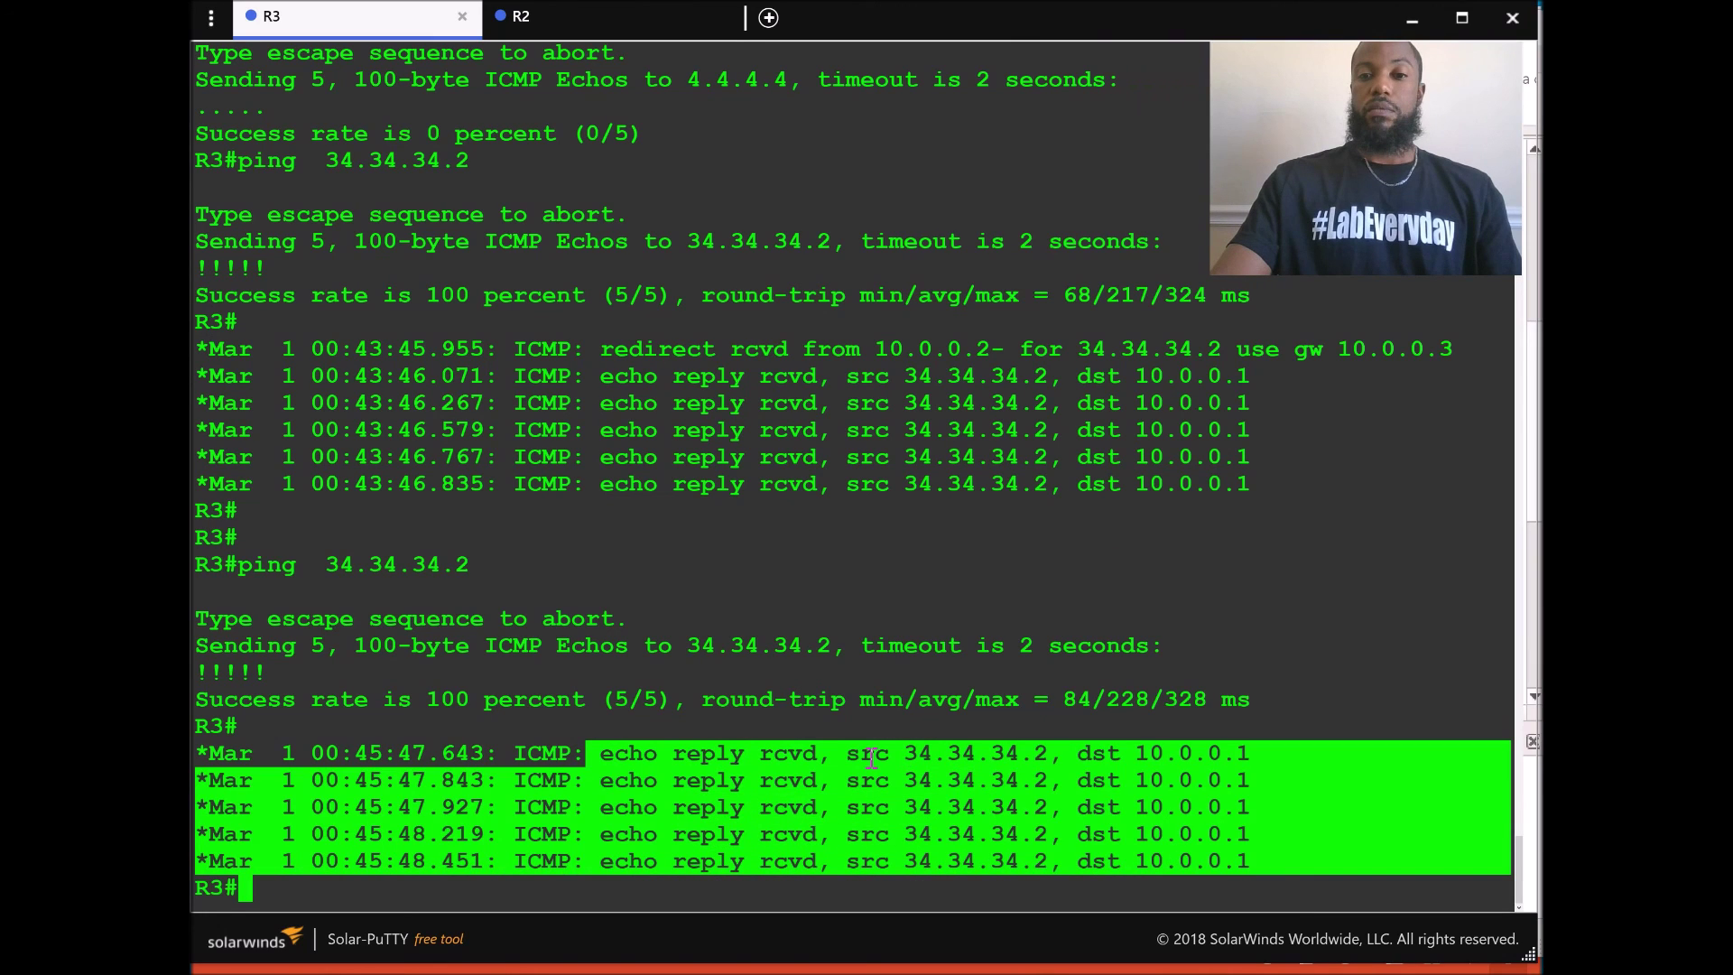
pyautogui.click(1077, 750)
pyautogui.moveTo(850, 753); pyautogui.dragTo(1063, 753)
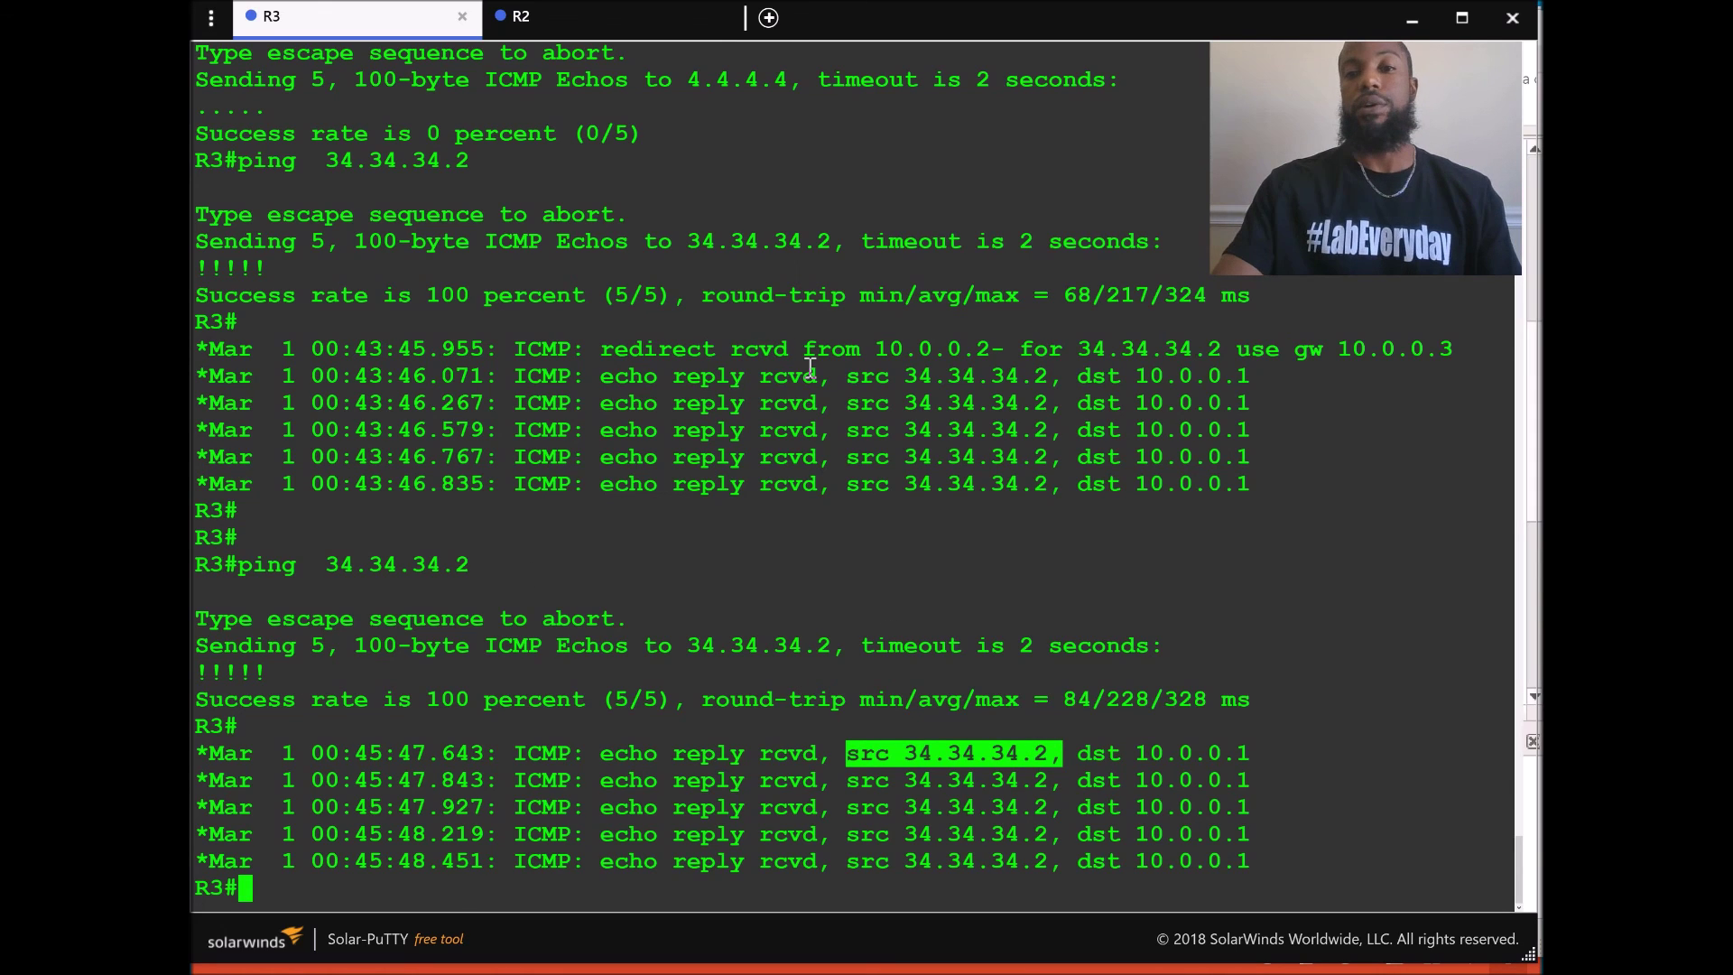
pyautogui.click(685, 765)
# Run a traceroute to 34.34.34.2 from R3's console.
pyautogui.press('Return')
pyautogui.press('Return')
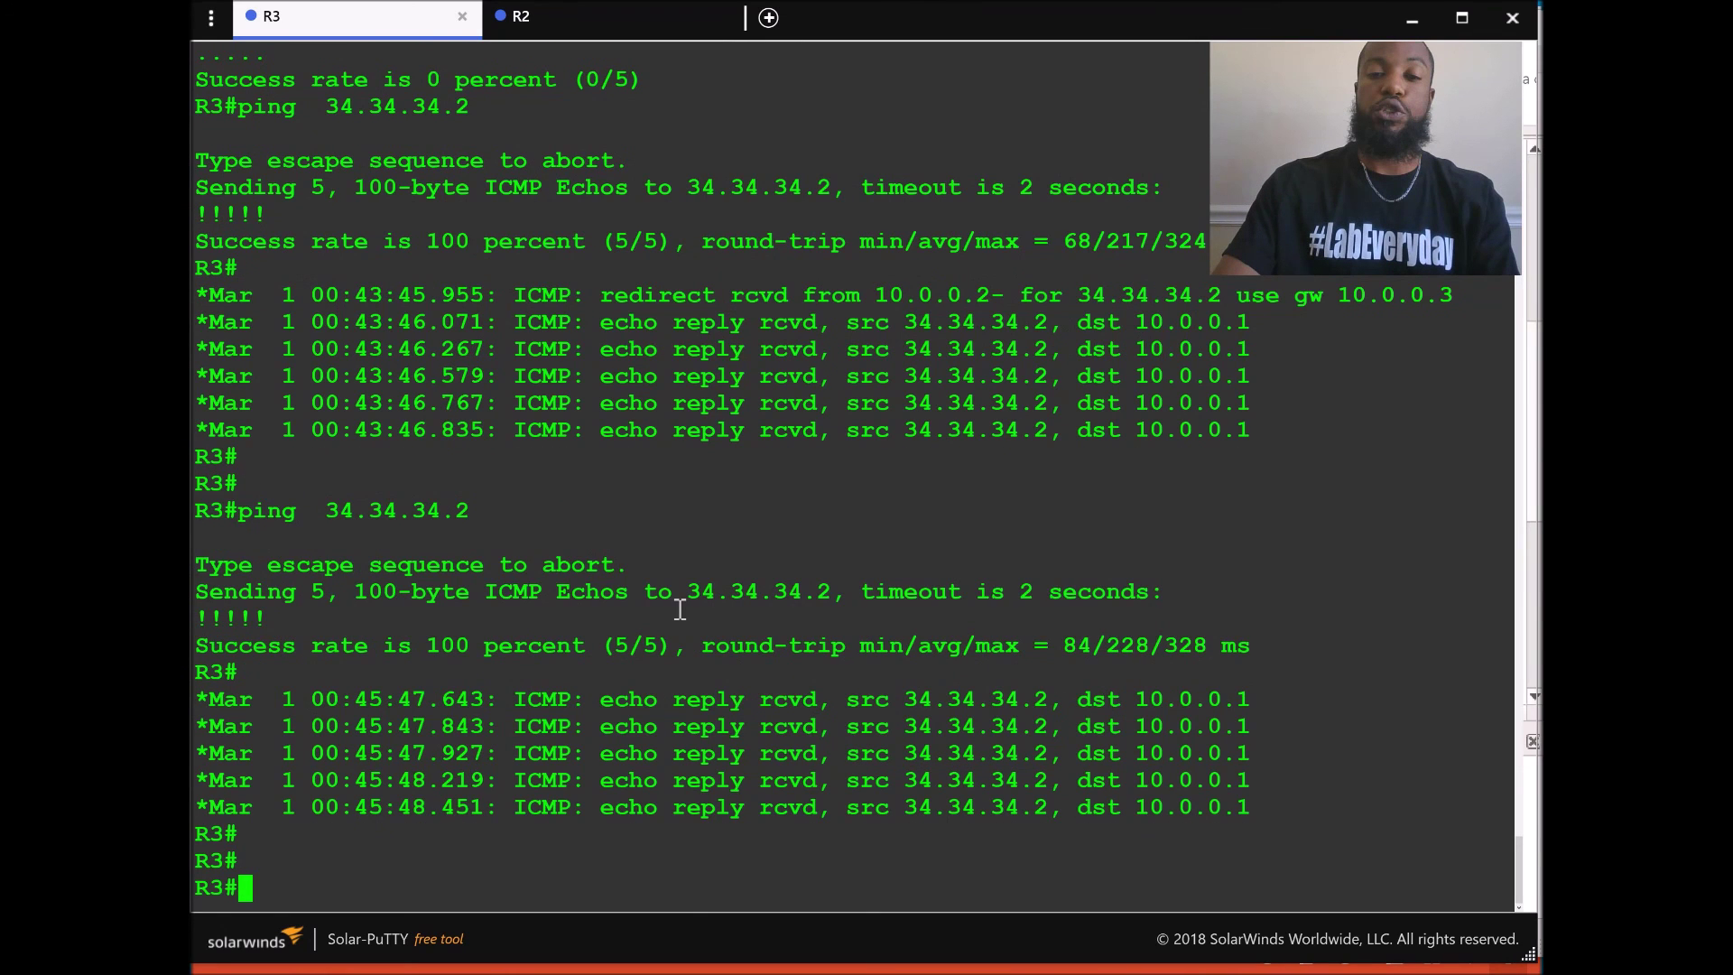
pyautogui.write('trace')
pyautogui.press('Tab')
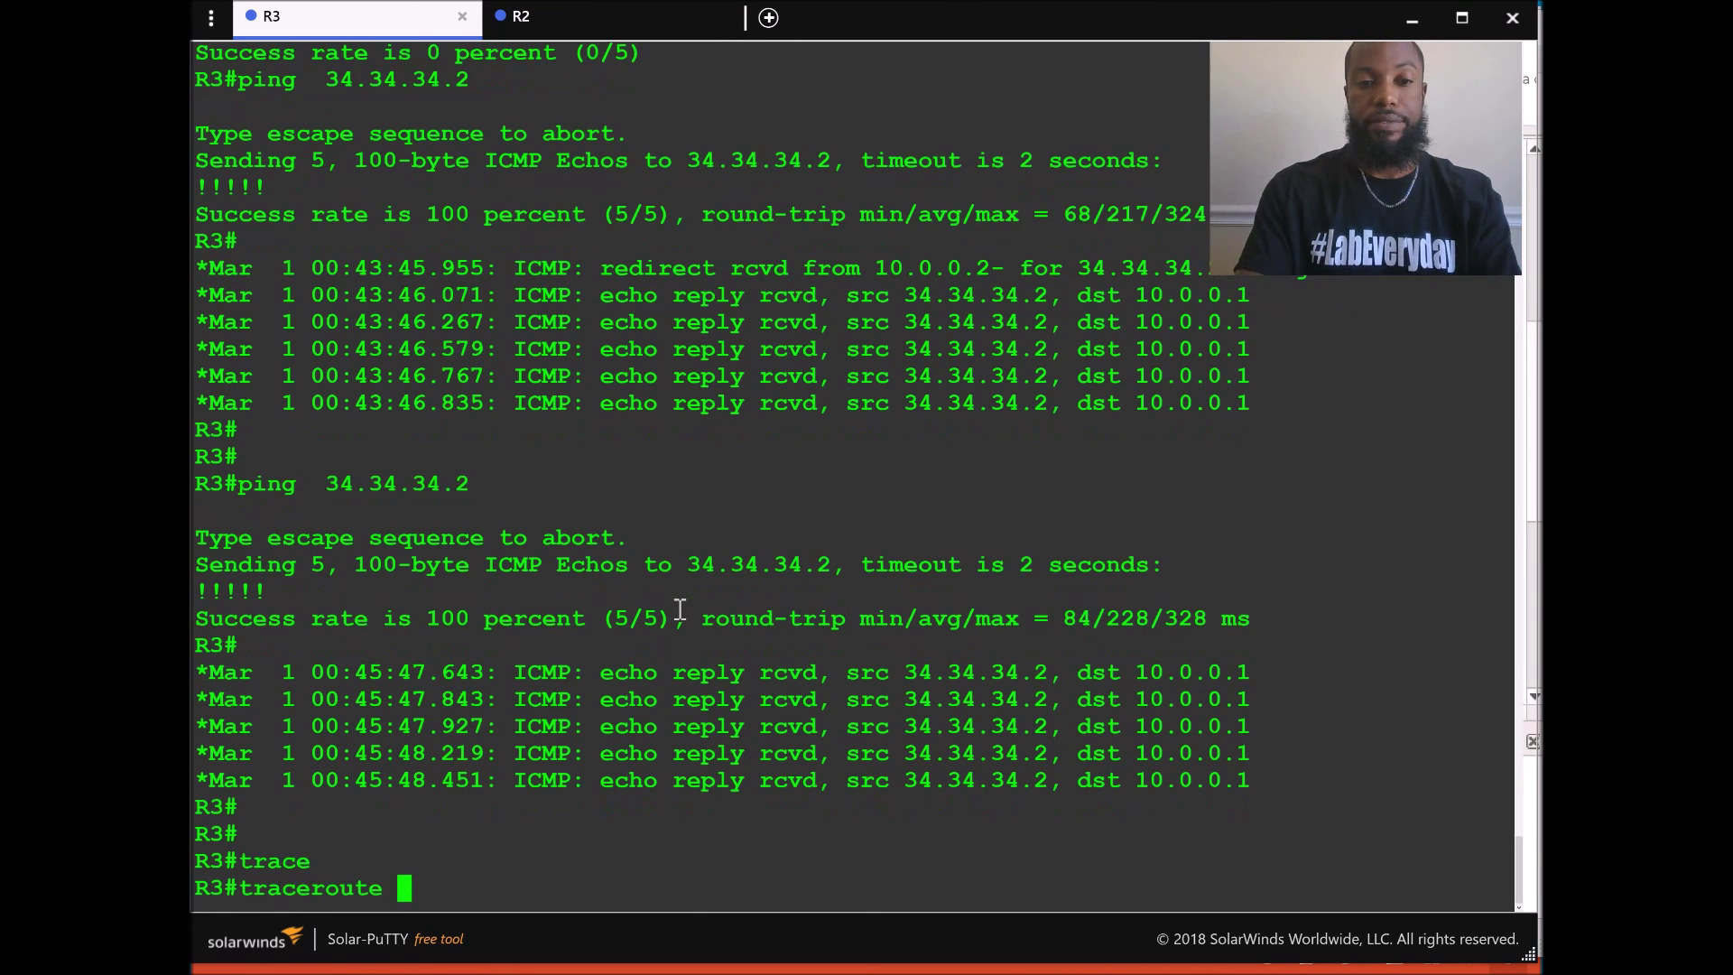
pyautogui.write('34')
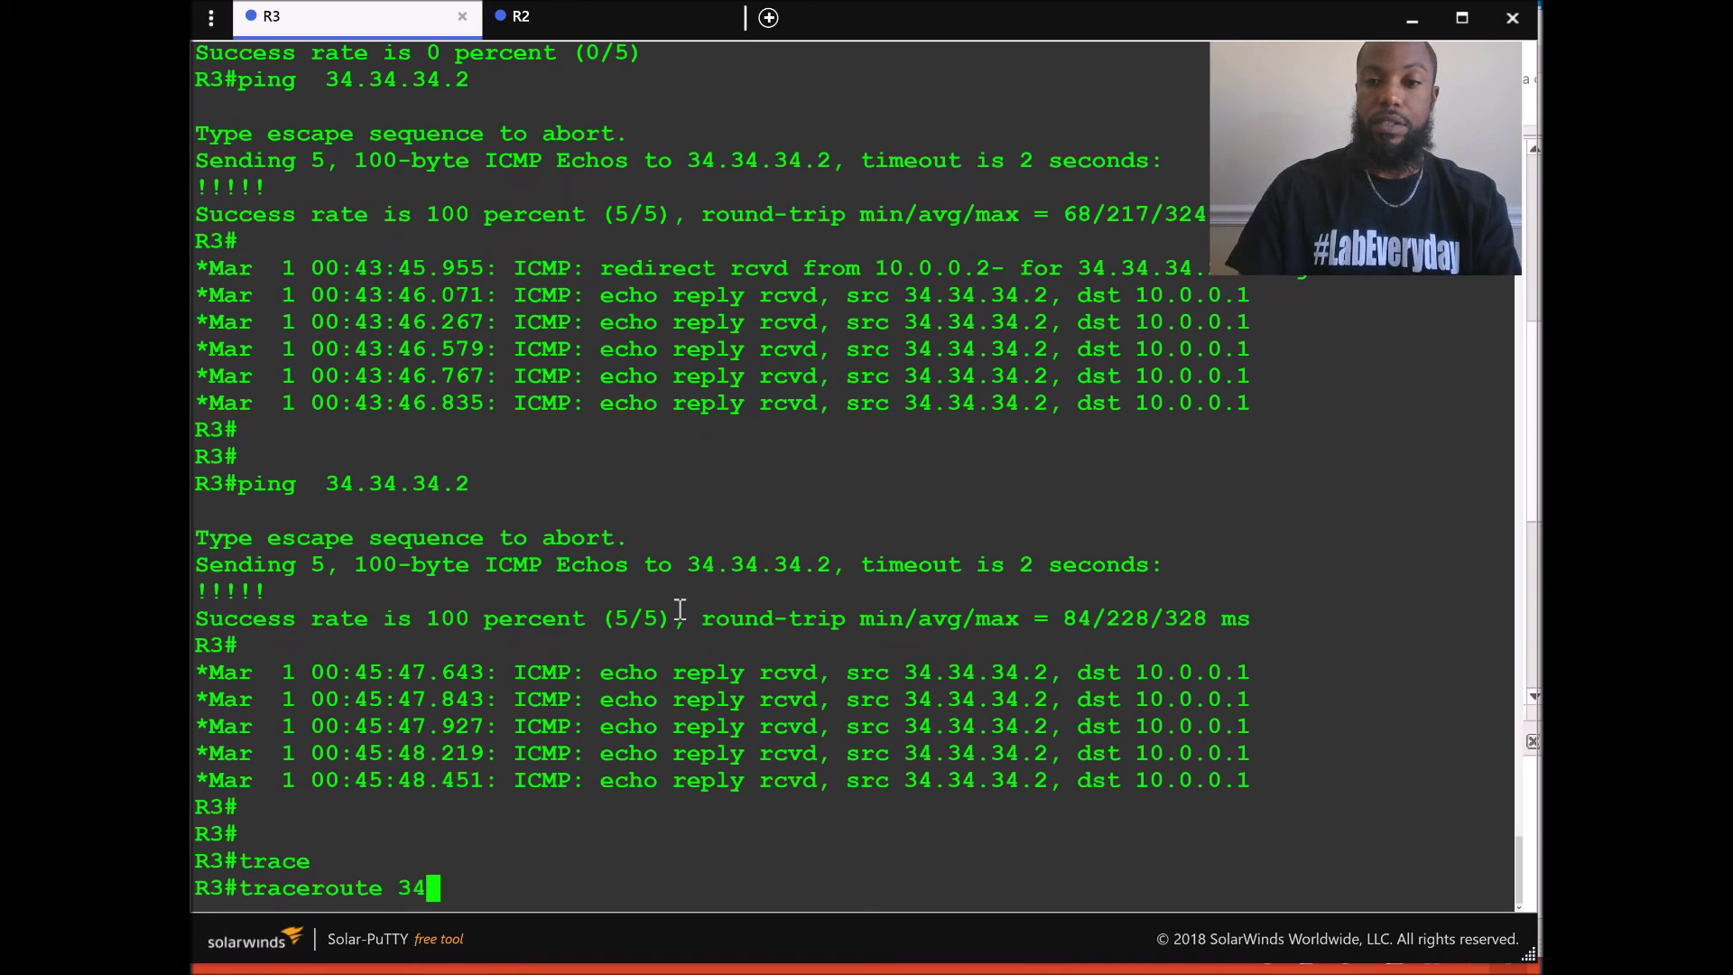
pyautogui.write('.34.34.')
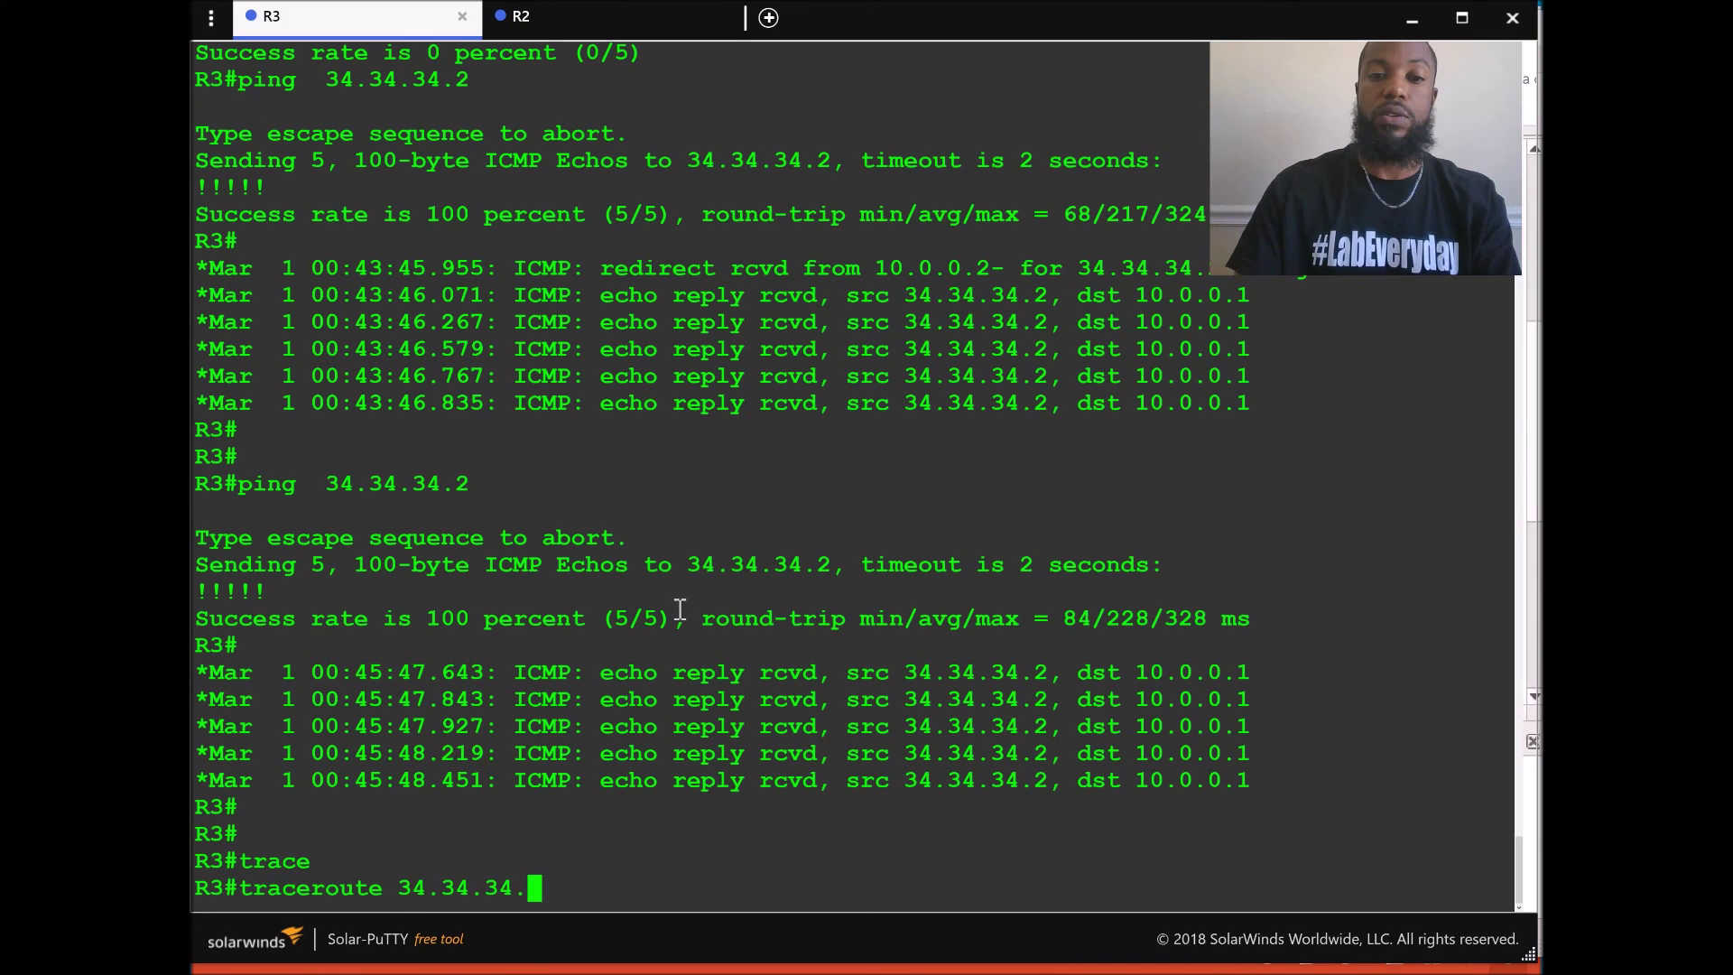
pyautogui.write('2')
pyautogui.press('Return')
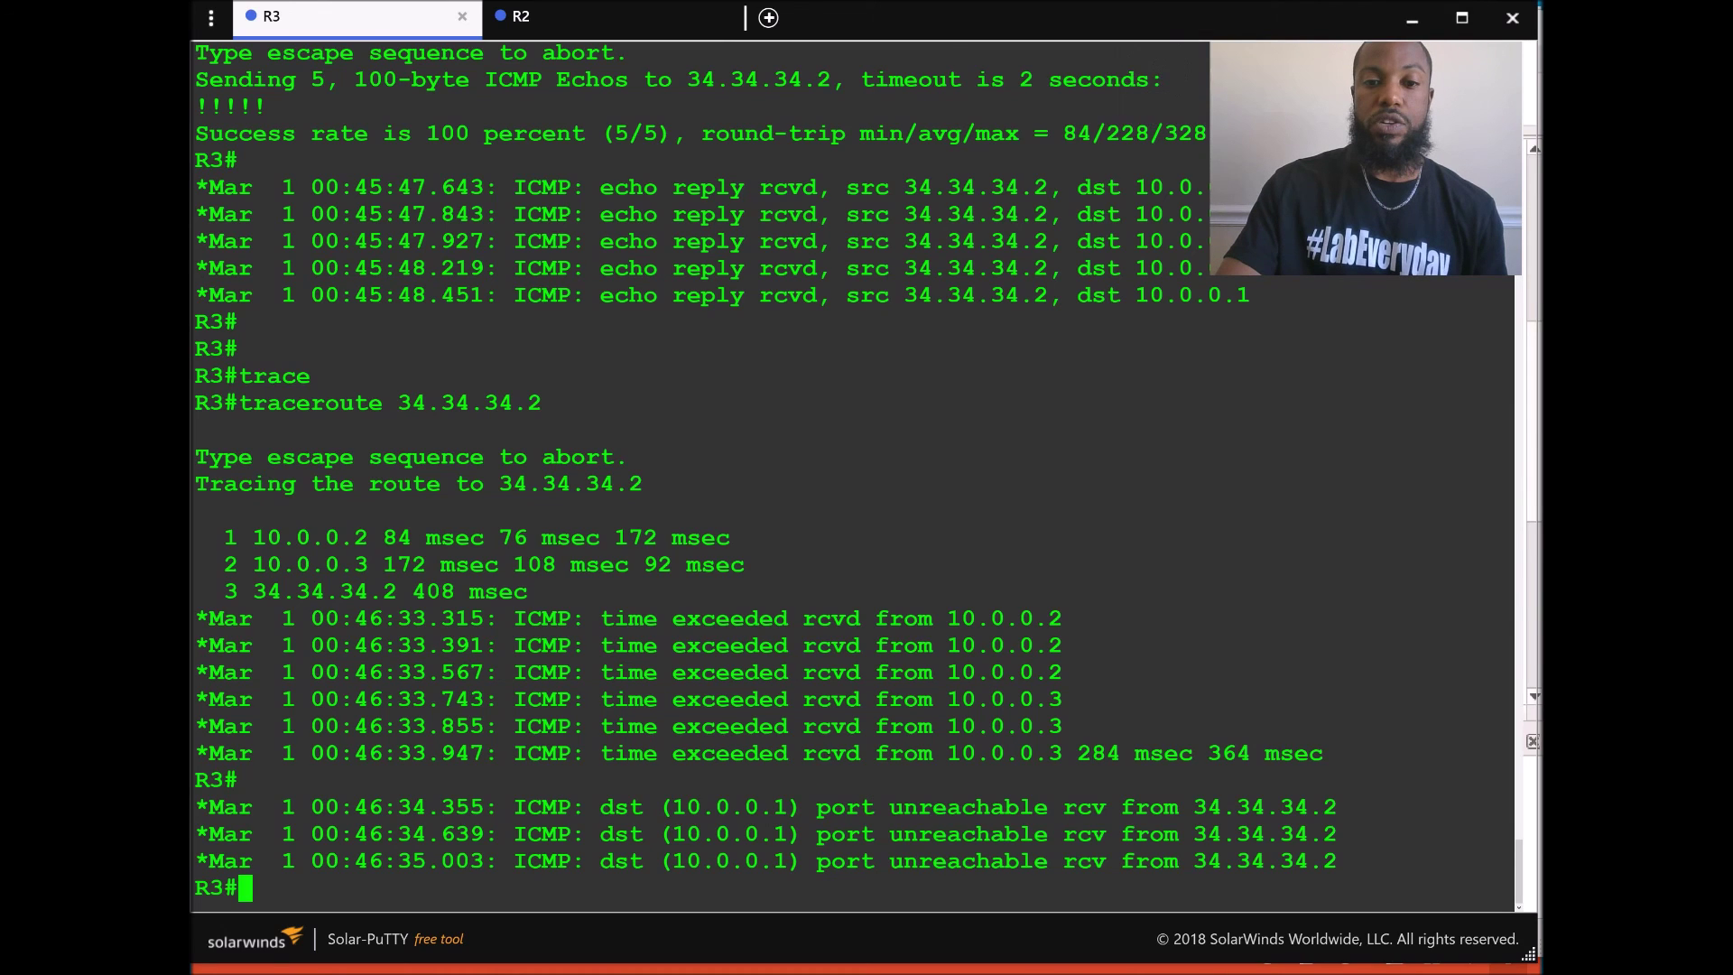
# Examine the hop addresses in R3's traceroute output and switch back to the PowerPoint slide show.
pyautogui.hotkey('alt', 'Tab')
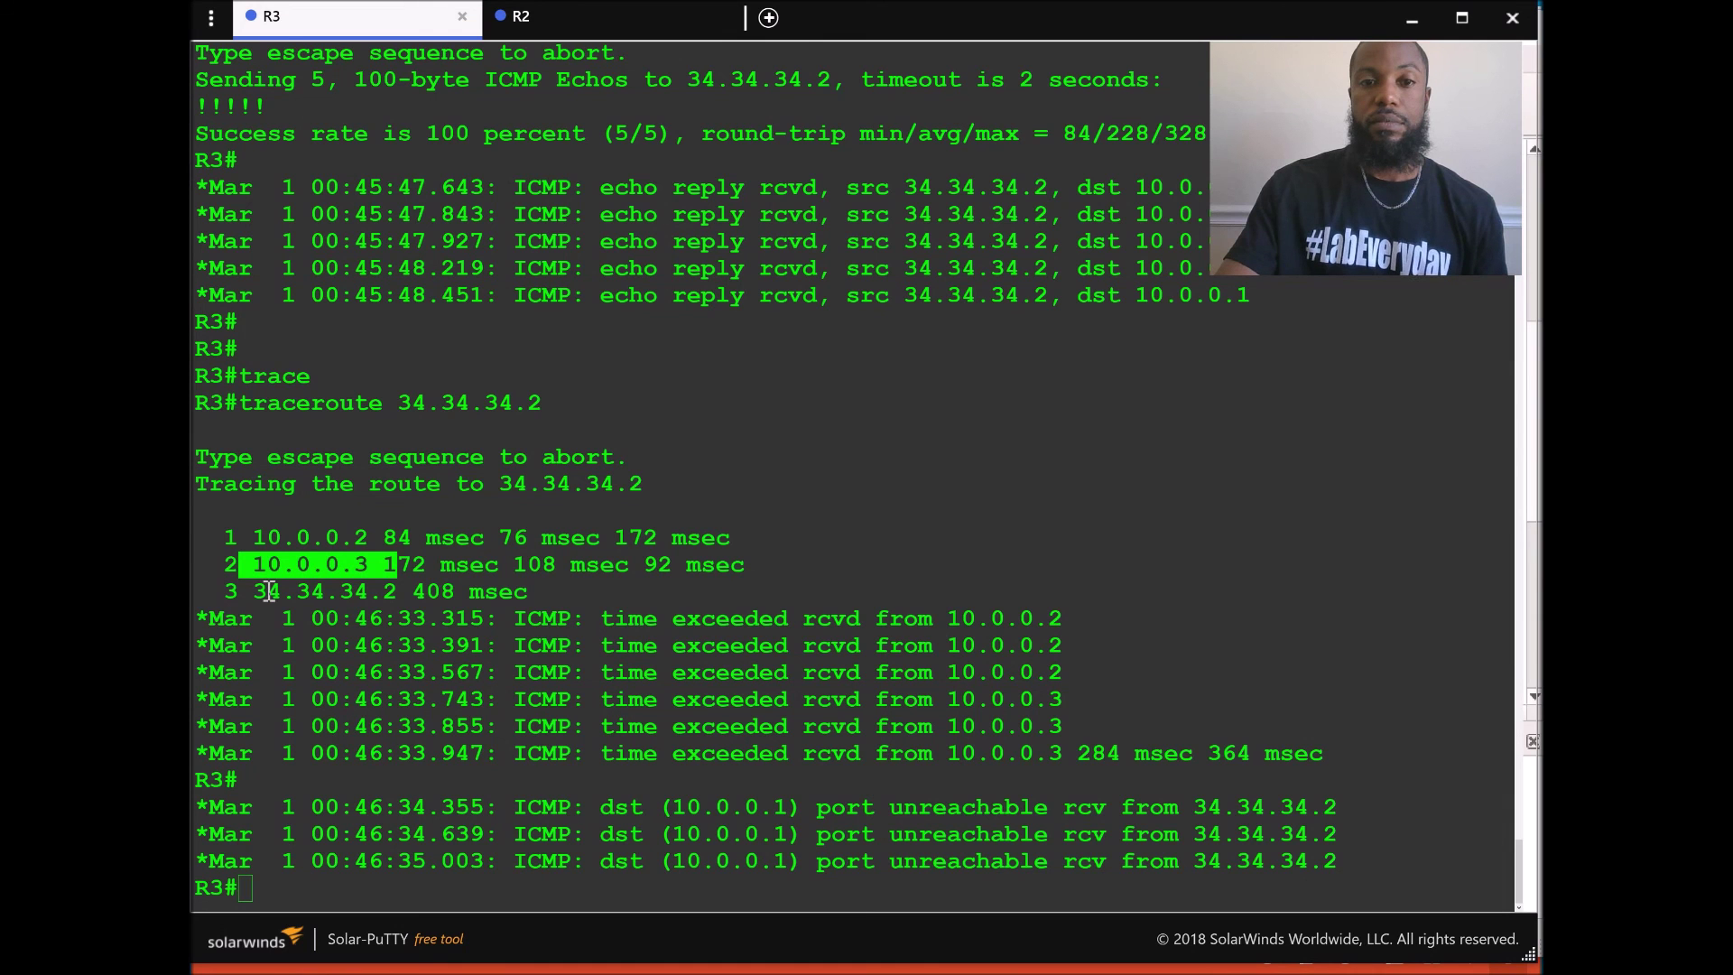
pyautogui.moveTo(254, 591); pyautogui.dragTo(394, 593)
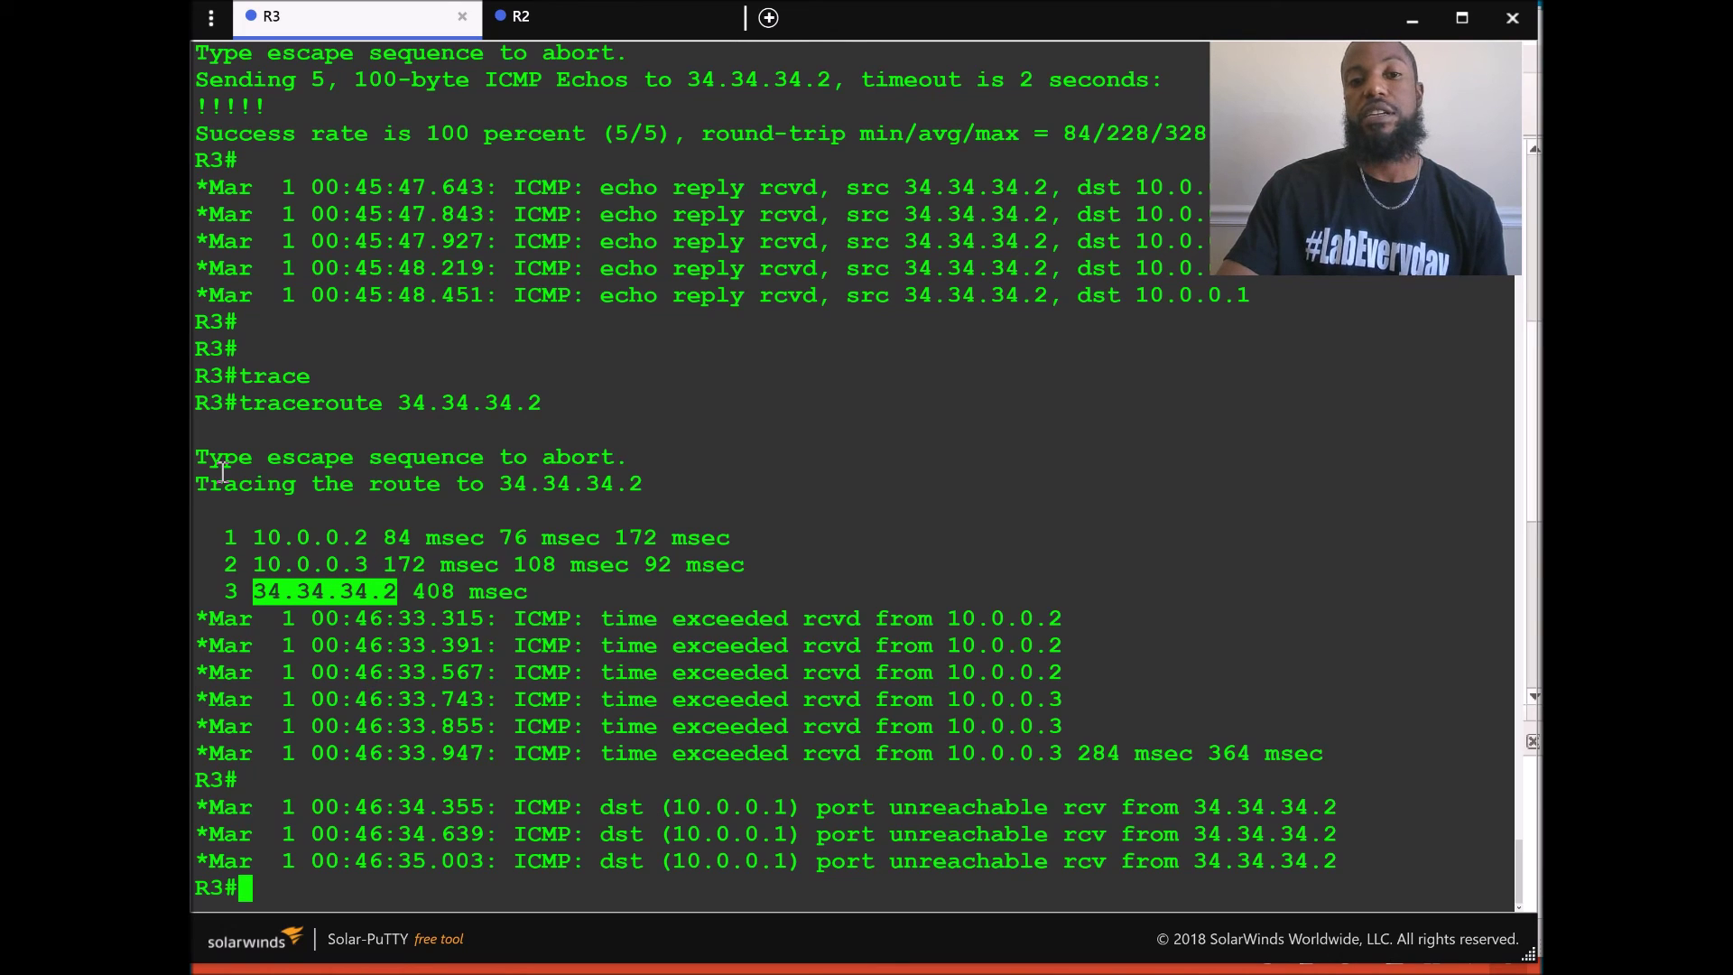
pyautogui.hotkey('alt', 'Tab')
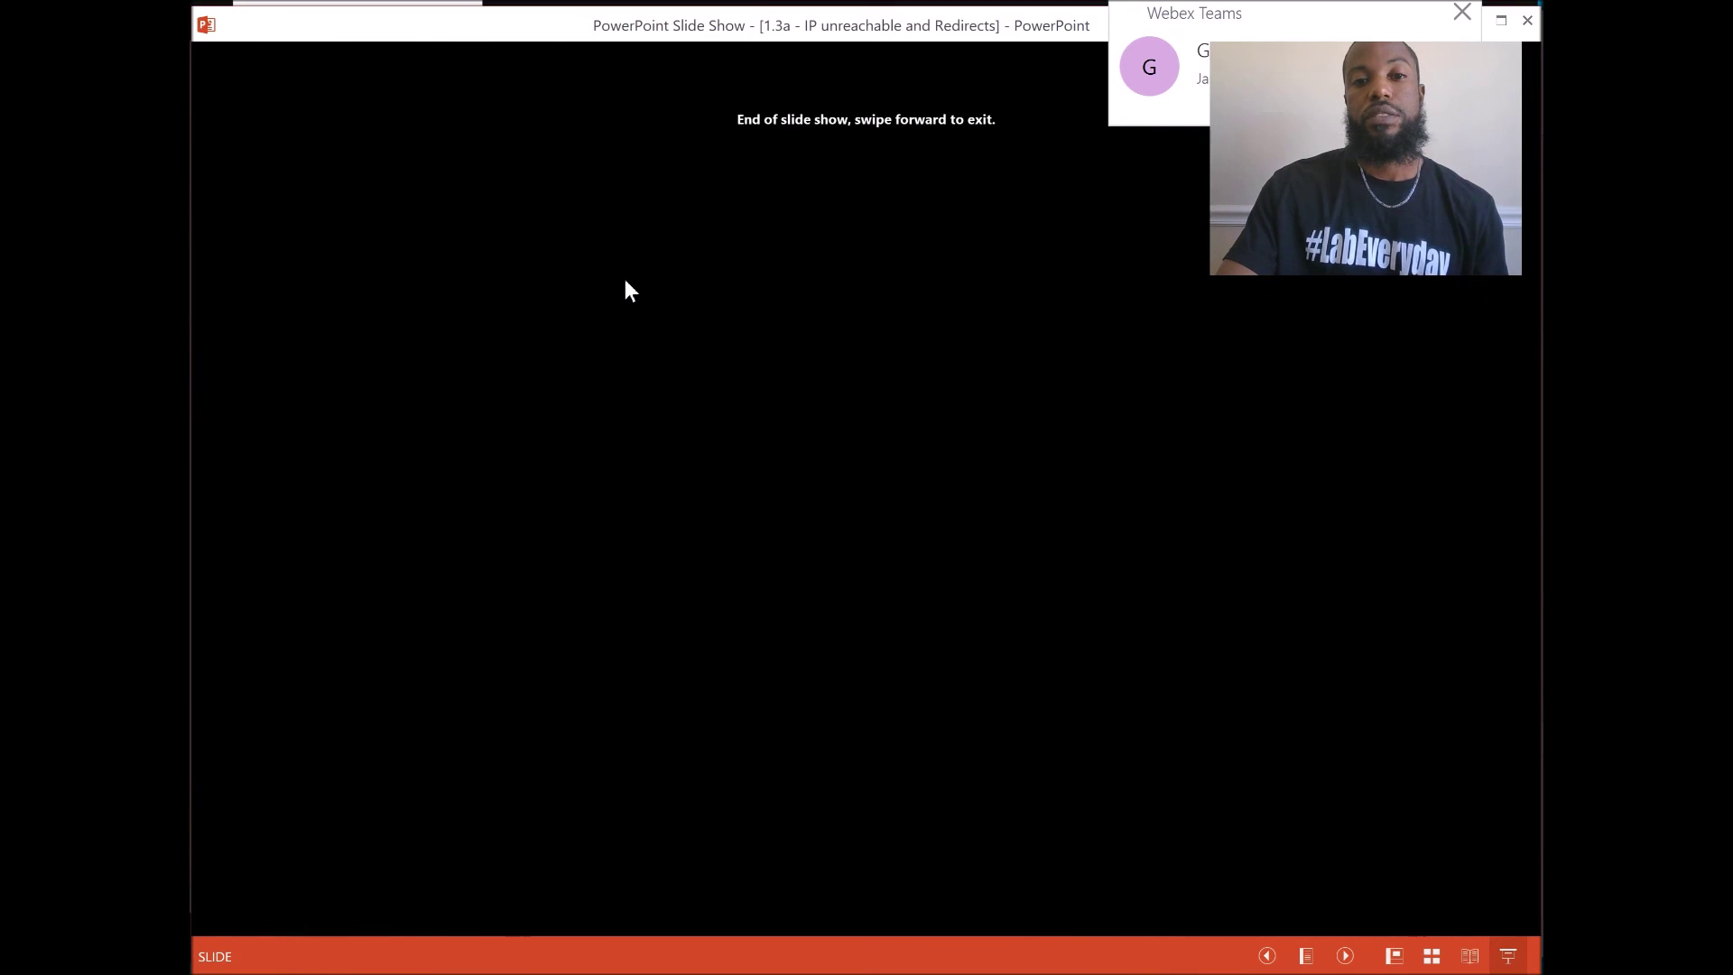